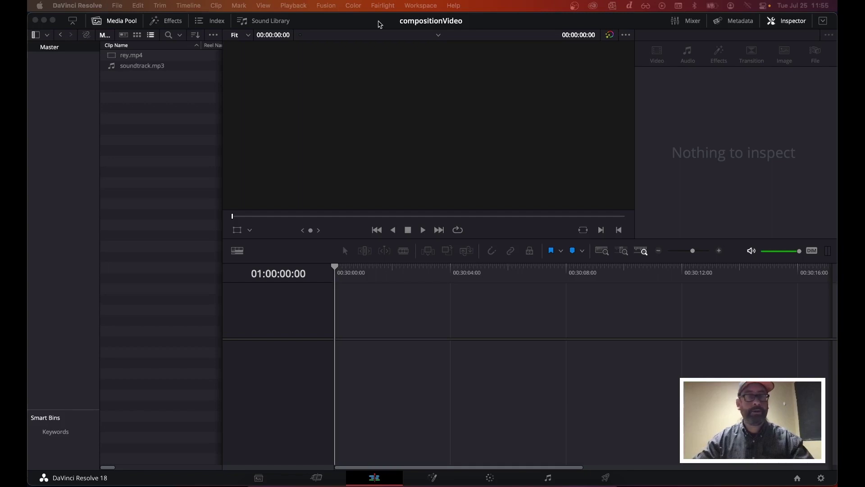
# - Load rey.mp4 into the source viewer and mark a range of about 13 seconds ending at 00:00:55:23
pyautogui.click(120, 57)
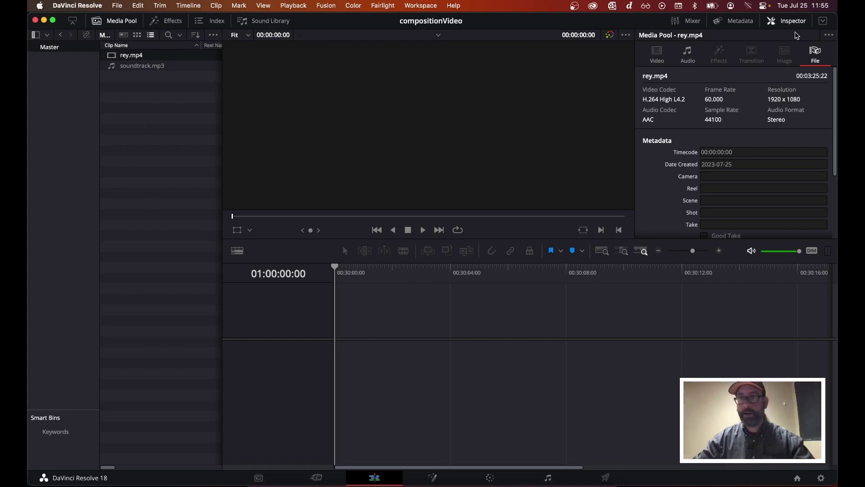
pyautogui.click(791, 21)
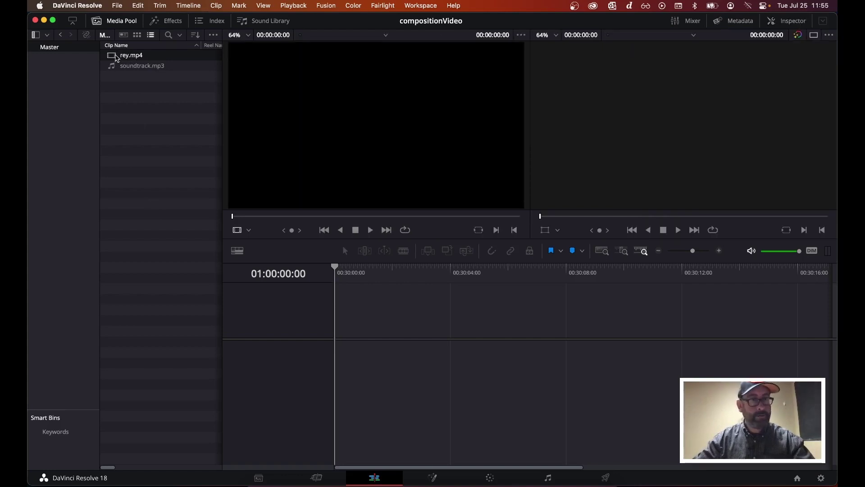
pyautogui.doubleClick(113, 58)
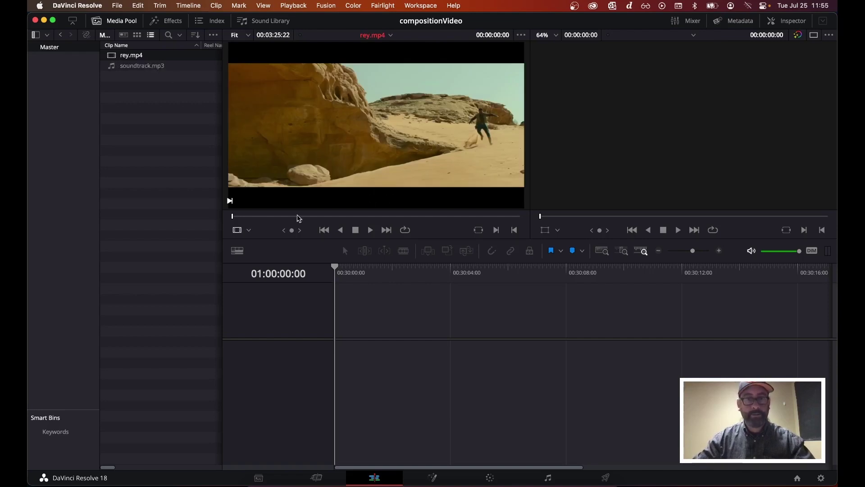
pyautogui.moveTo(241, 217); pyautogui.dragTo(311, 218)
pyautogui.press('i')
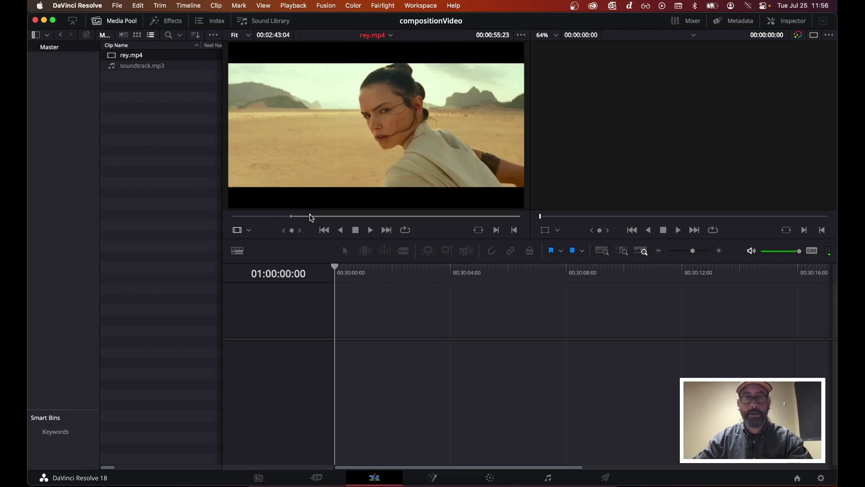
pyautogui.press('o')
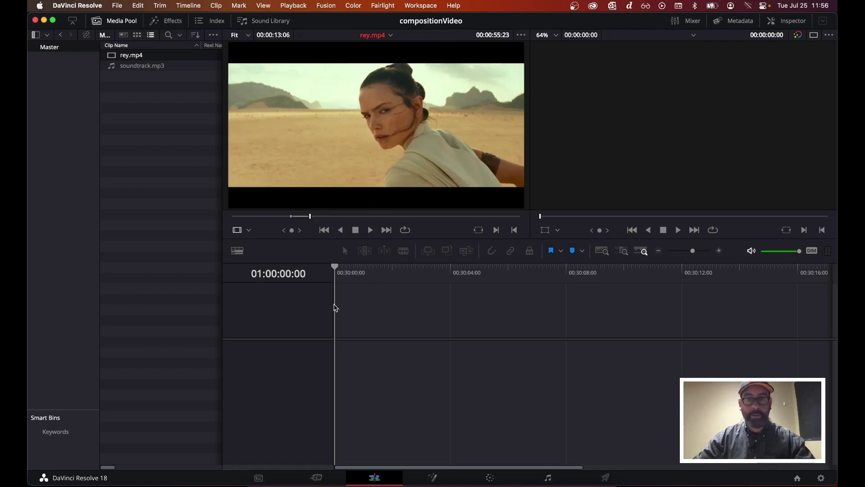
# - Place only the video of the marked rey.mp4 range on the timeline starting at 4 seconds, and move the playhead to 01:00:02:00
pyautogui.moveTo(390, 179)
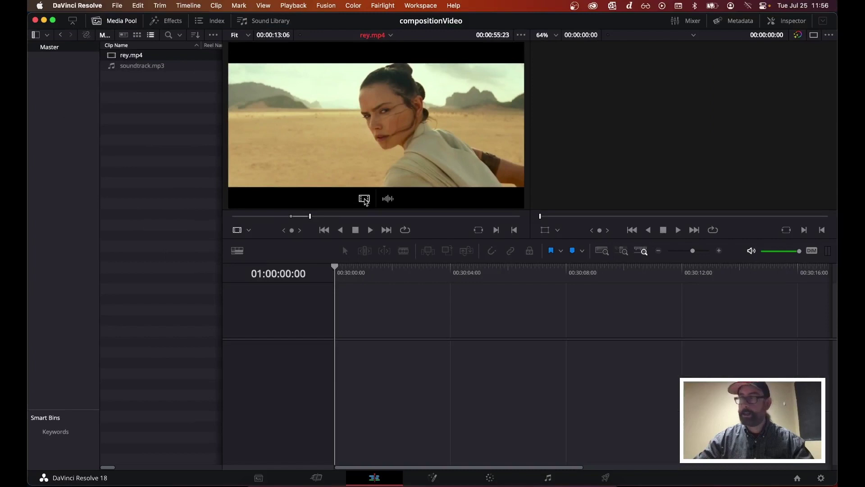
pyautogui.moveTo(365, 201); pyautogui.dragTo(403, 369)
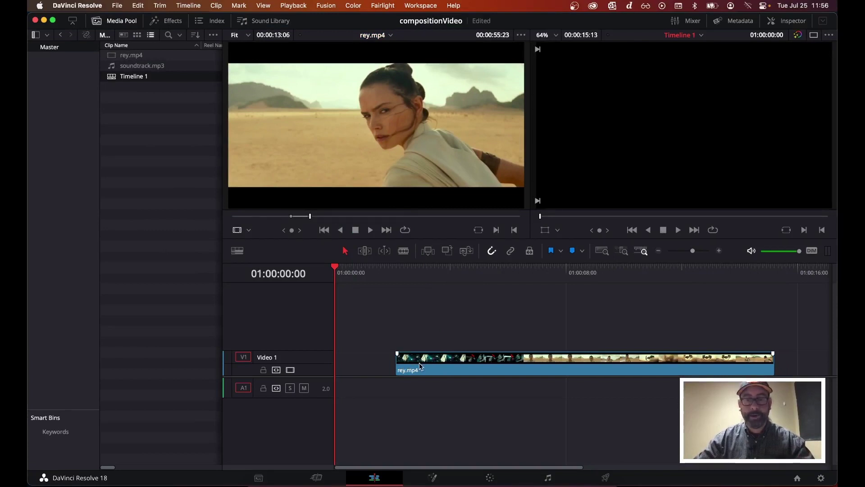
pyautogui.moveTo(422, 367); pyautogui.dragTo(477, 372)
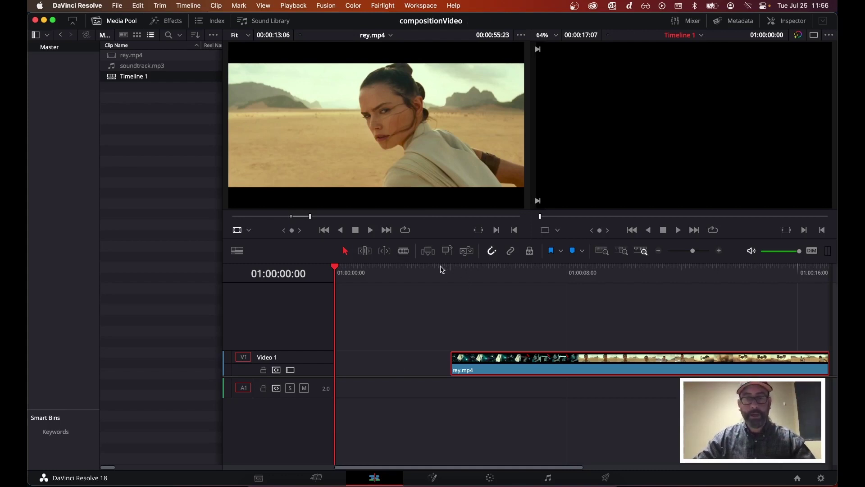
pyautogui.moveTo(397, 273); pyautogui.dragTo(395, 279)
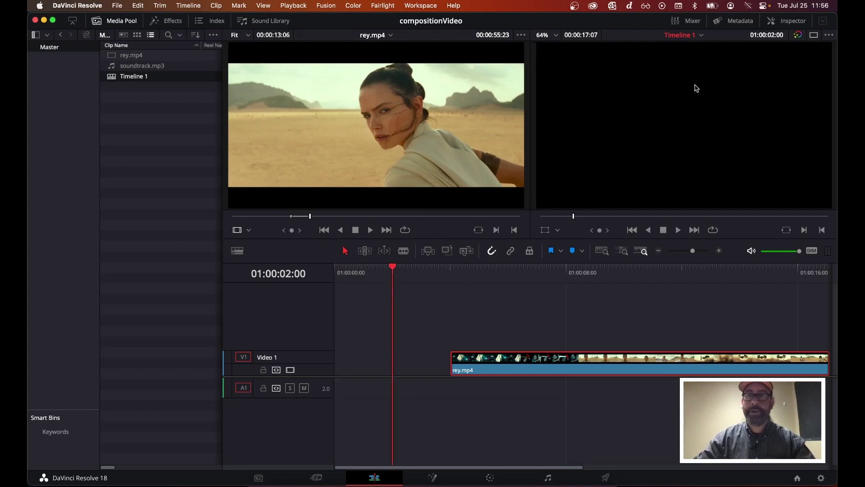
# - Show the Inspector and the effects library's Titles category
pyautogui.click(794, 21)
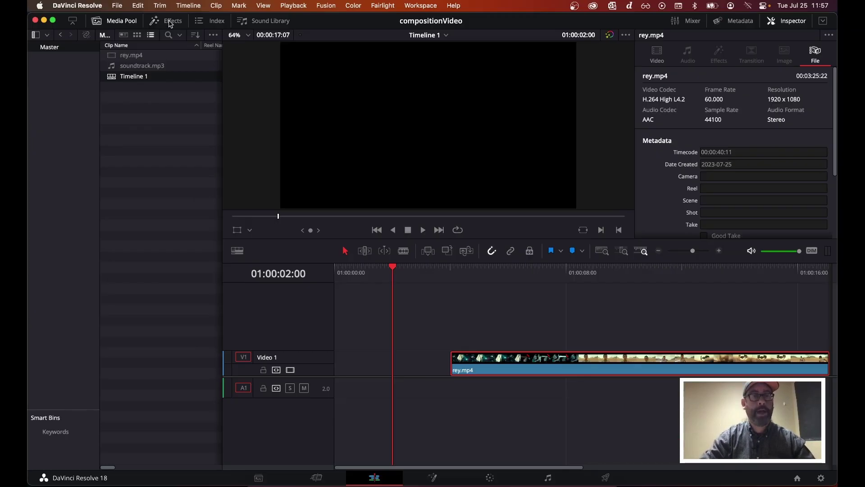
pyautogui.click(171, 24)
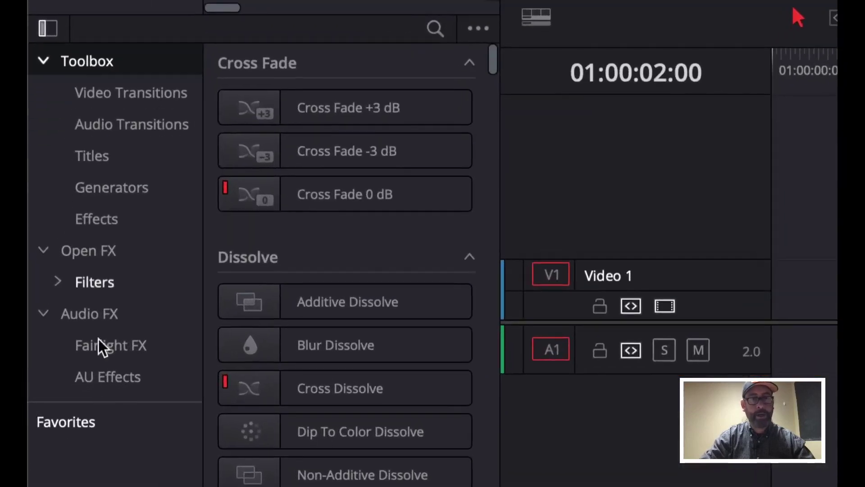
pyautogui.click(91, 158)
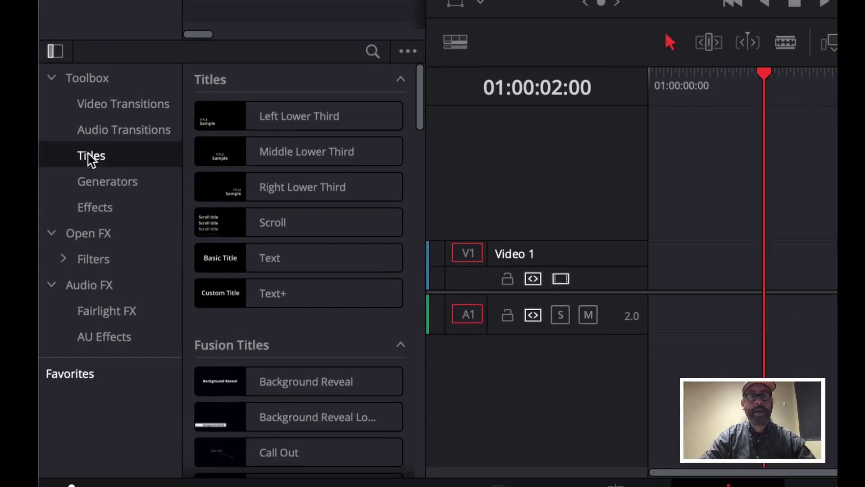
pyautogui.click(372, 52)
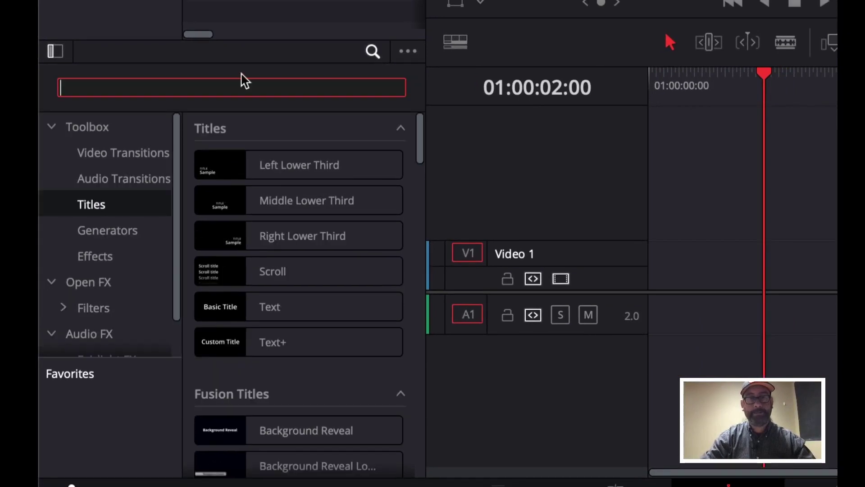
pyautogui.click(372, 52)
pyautogui.click(372, 52)
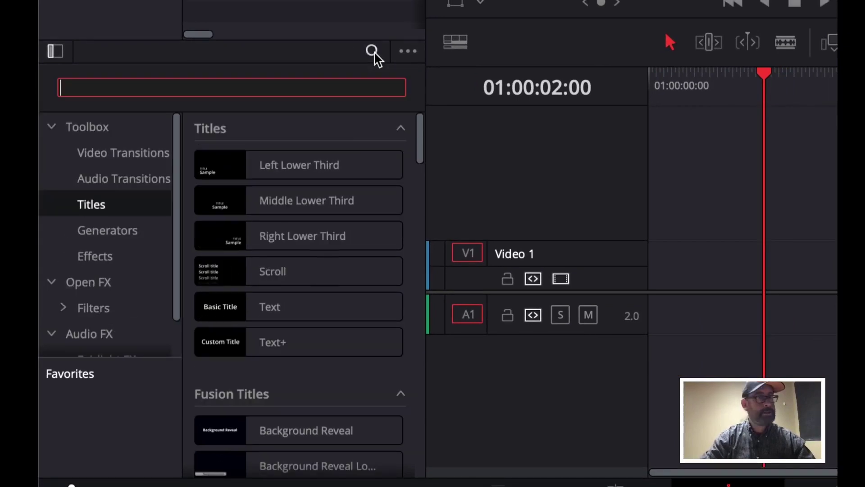
pyautogui.click(372, 52)
pyautogui.click(373, 52)
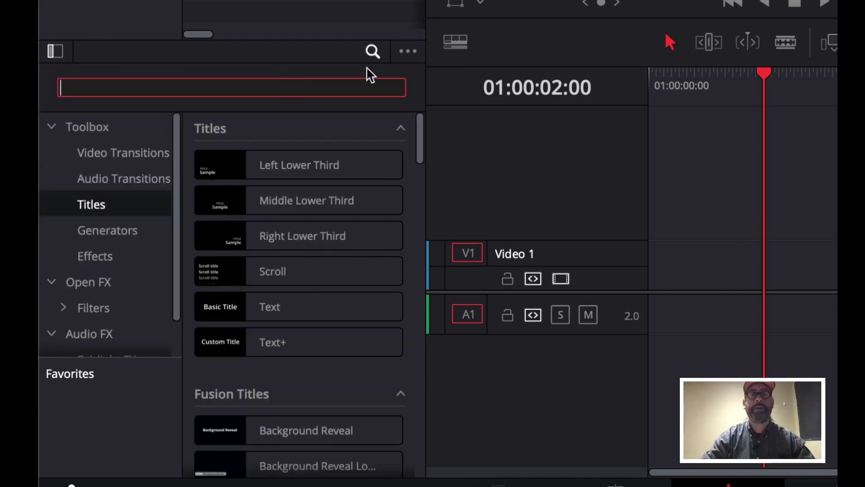
# - Add the Fade On Right Side title at the start of the timeline on a new video track above the rey.mp4 clip
pyautogui.scroll(-10, 136, 364)
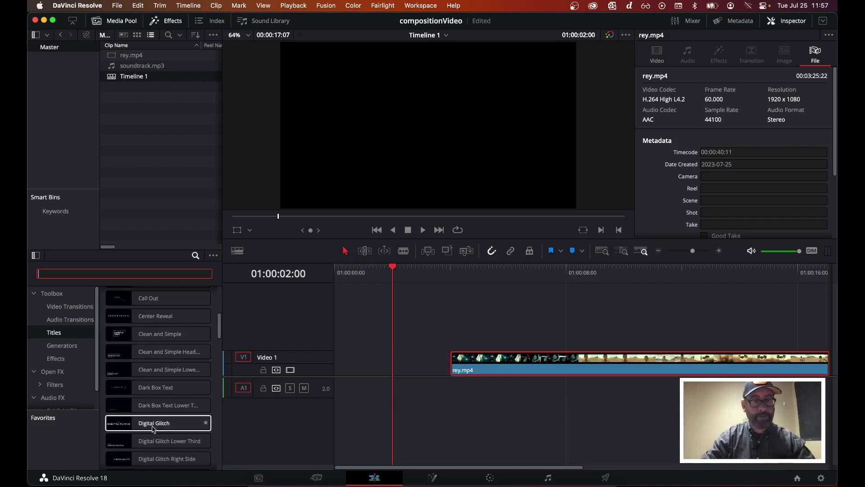
pyautogui.scroll(-15, 145, 415)
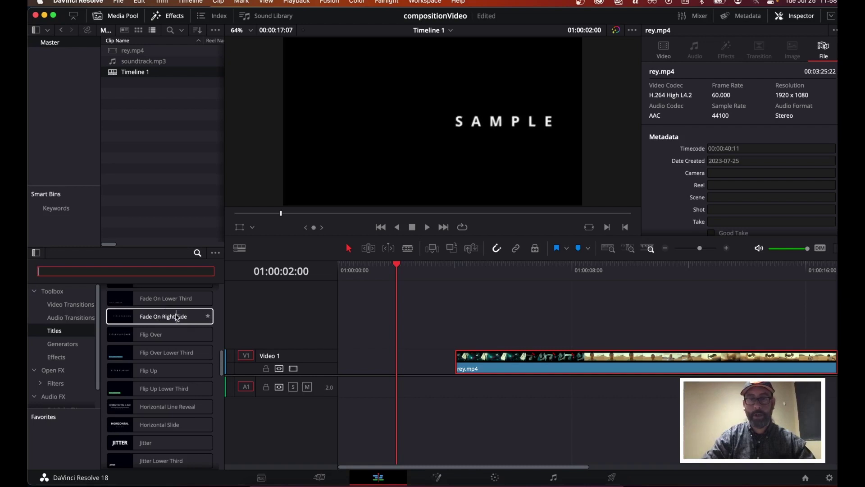
pyautogui.moveTo(150, 319); pyautogui.dragTo(341, 334)
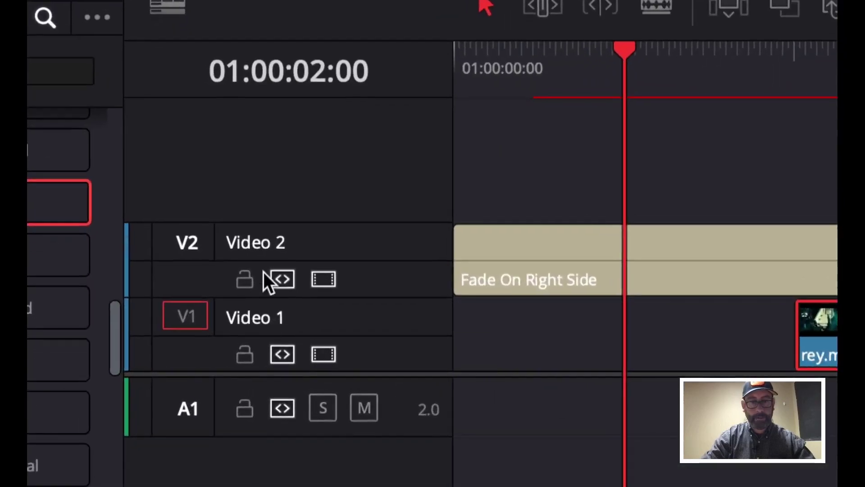
# - Rename track Video 1 as footage and track Video 2 as titles
pyautogui.doubleClick(258, 321)
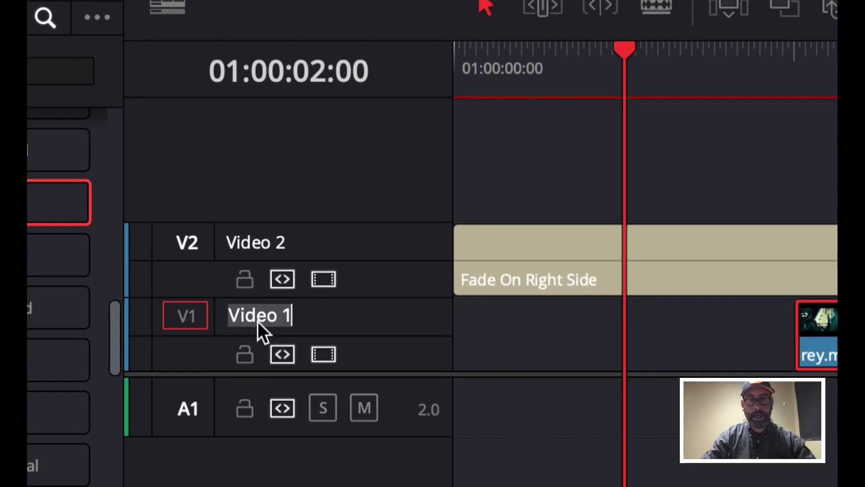
pyautogui.write('f')
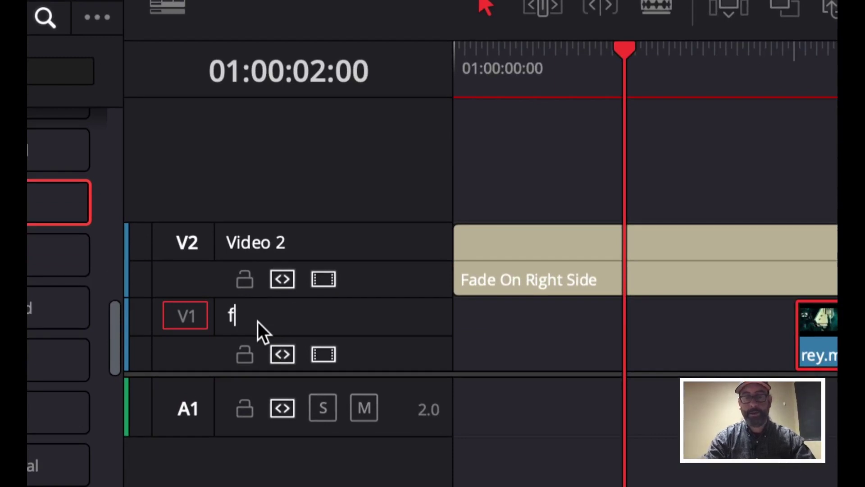
pyautogui.write('ootage')
pyautogui.press('Return')
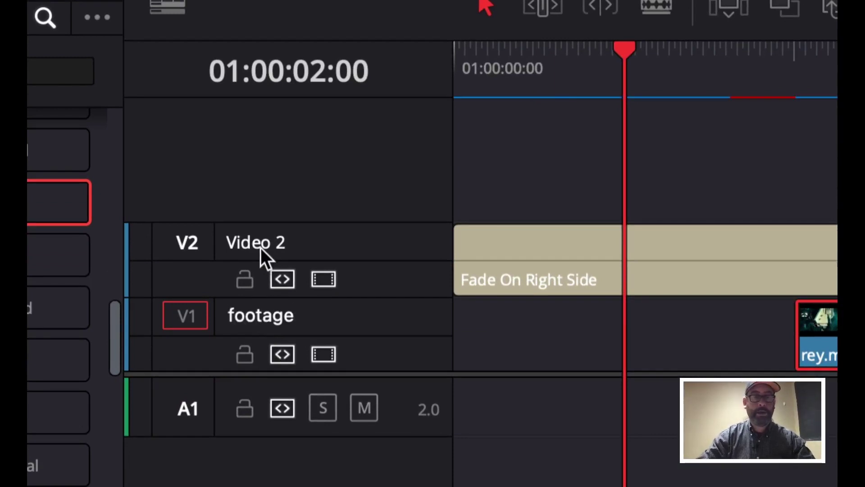
pyautogui.doubleClick(260, 248)
pyautogui.write('t')
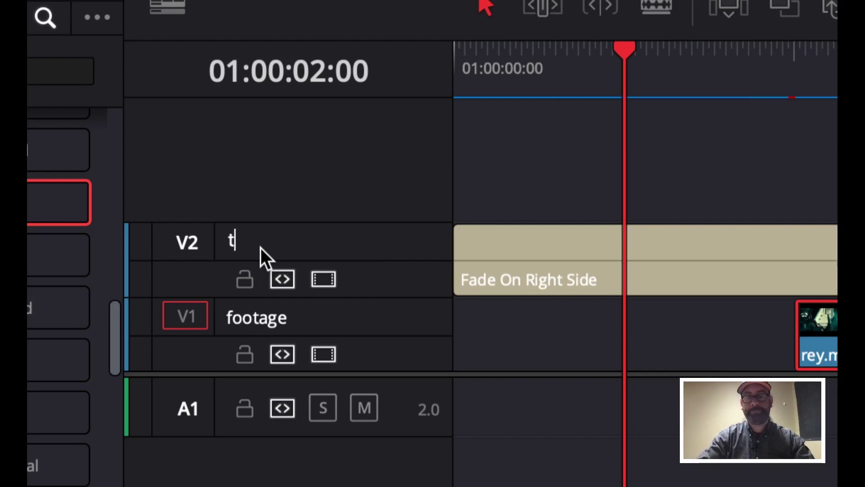
pyautogui.write('itles')
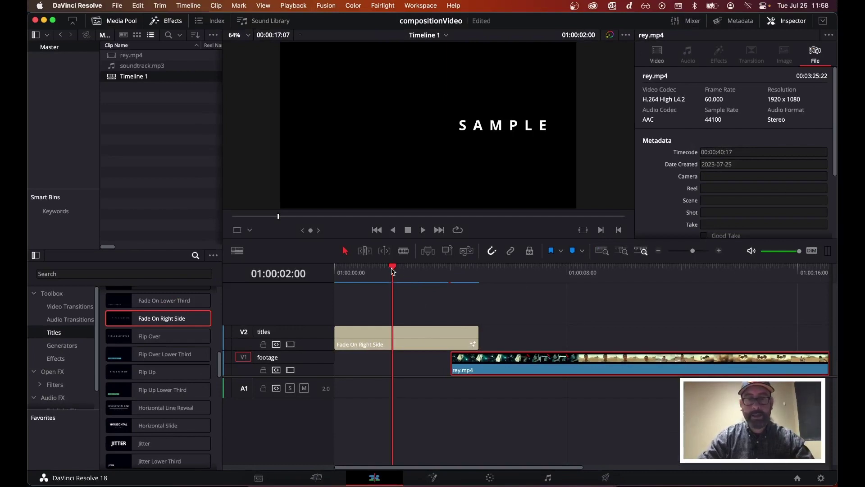
# - Play the timeline from its start to preview the title's fade-in animation
pyautogui.moveTo(392, 267); pyautogui.dragTo(315, 270)
pyautogui.press('space')
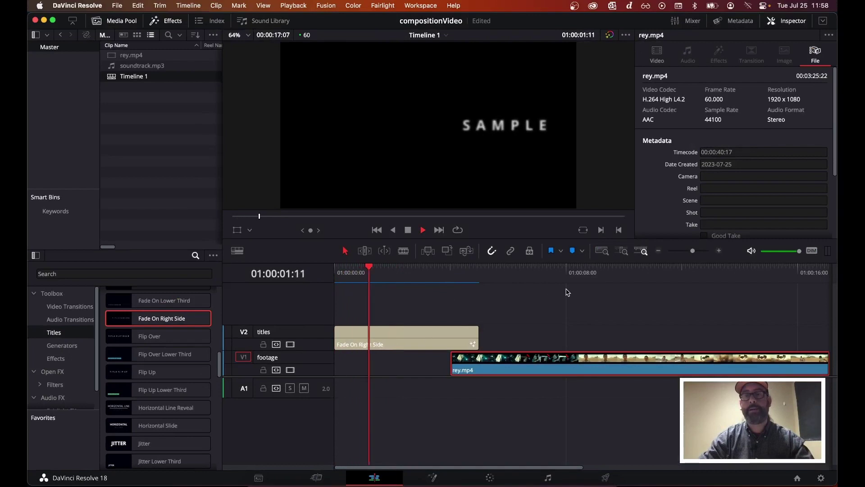
pyautogui.press('space')
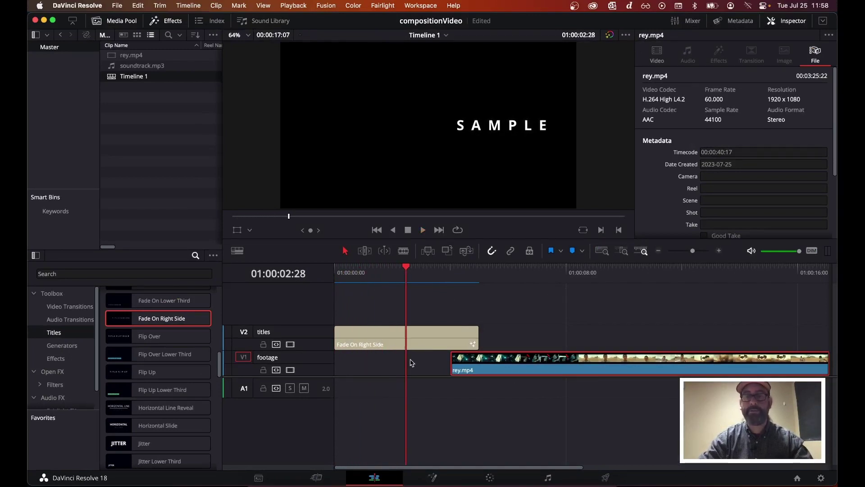
# - Shift the rey.mp4 clip so it starts where the title ends, and save the project
pyautogui.moveTo(502, 370); pyautogui.dragTo(530, 371)
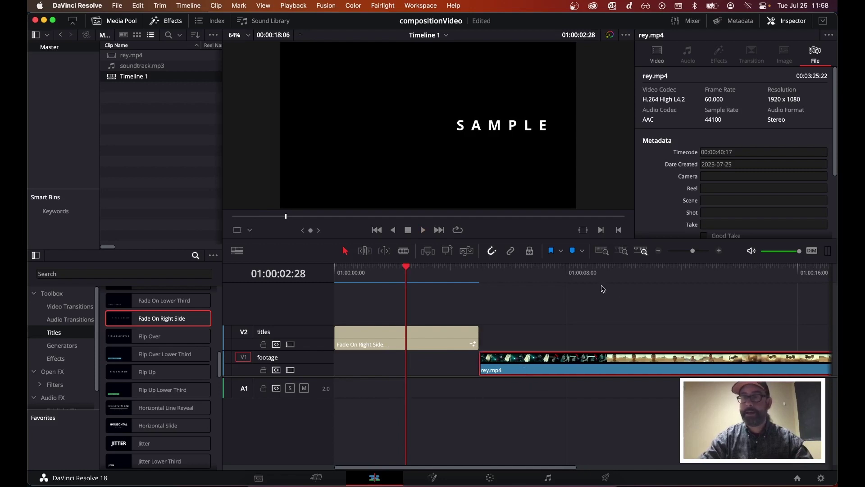
pyautogui.press('super+s')
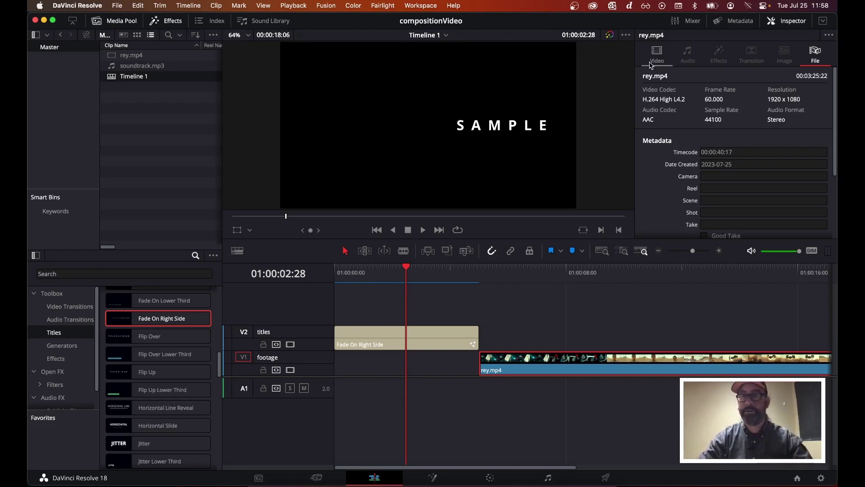
# - Replace the Fade On Right Side title's text with "Examples of Great Composition", broken into three lines after "Examples" and "Great"
pyautogui.click(384, 335)
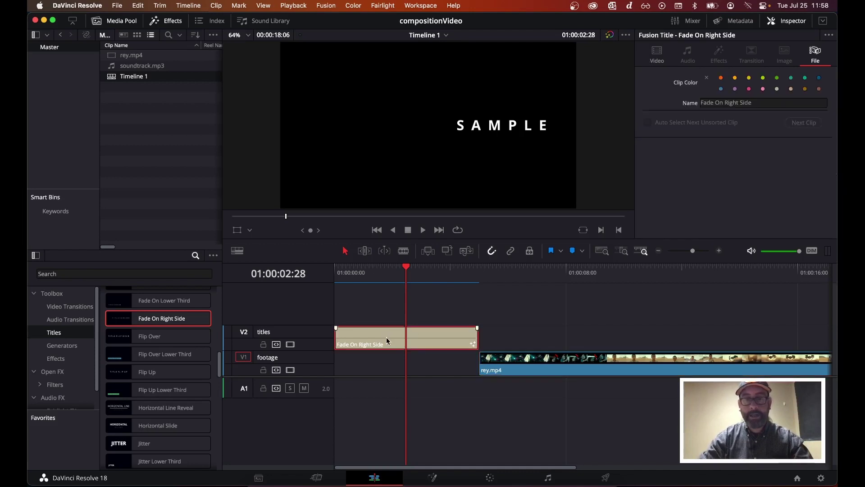
pyautogui.click(658, 58)
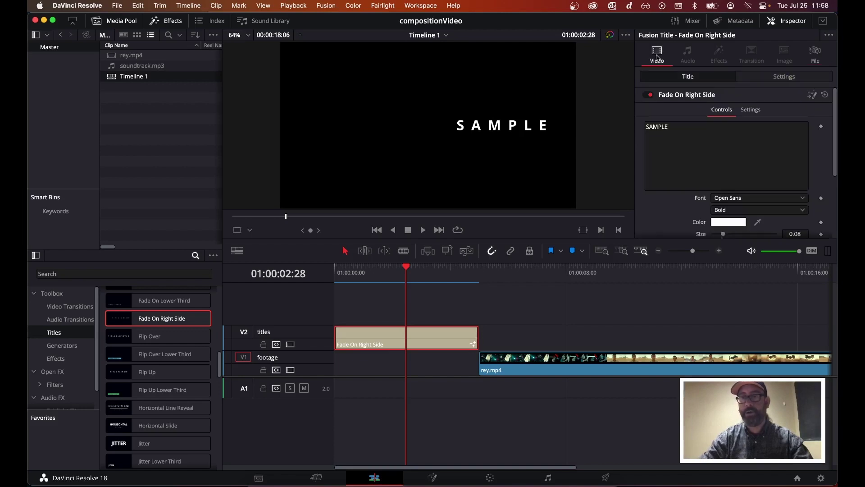
pyautogui.doubleClick(661, 127)
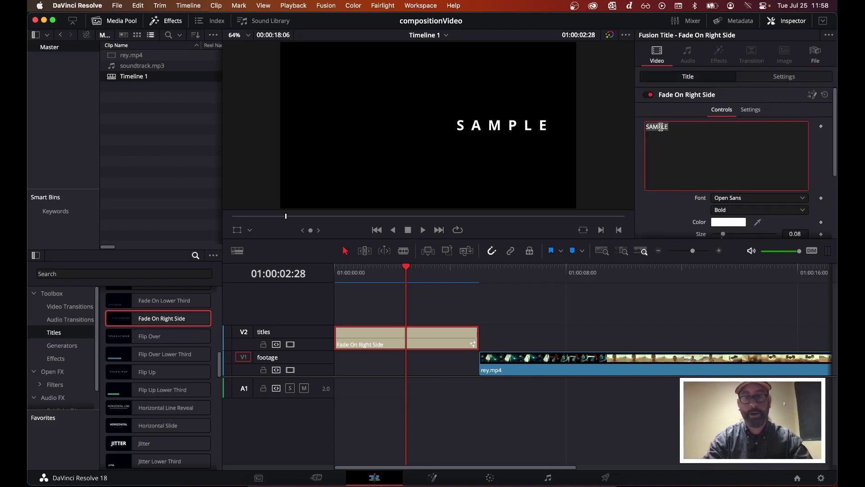
pyautogui.write('E')
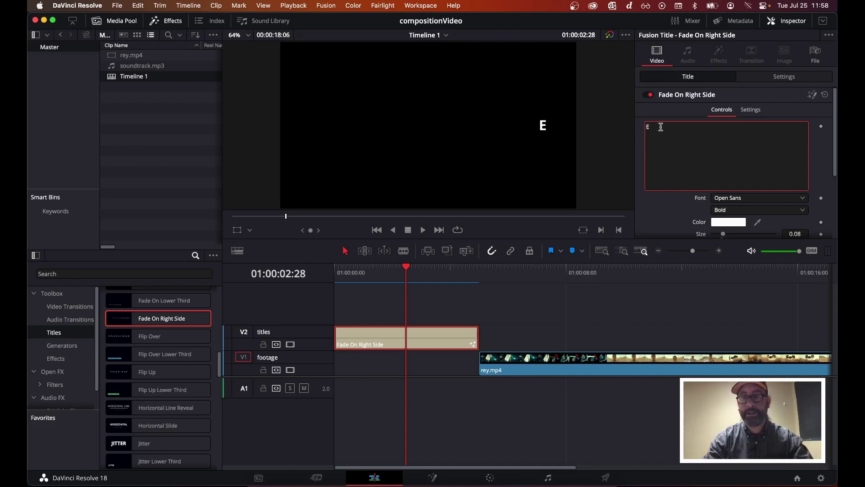
pyautogui.write('xample')
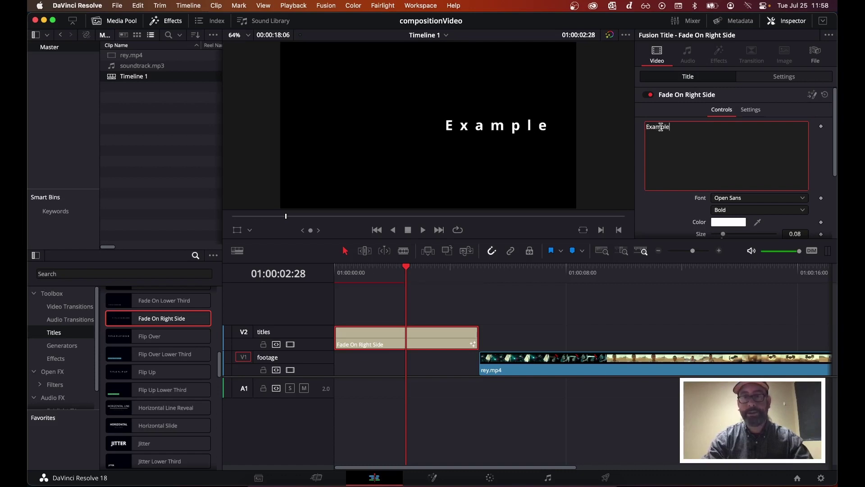
pyautogui.write('s o')
pyautogui.press('BackSpace')
pyautogui.press('BackSpace')
pyautogui.press('Return')
pyautogui.write('o')
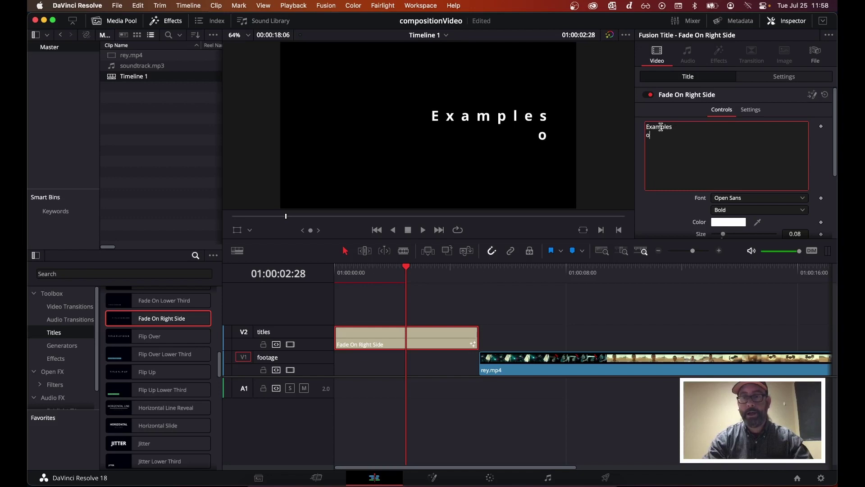
pyautogui.write('f Grea')
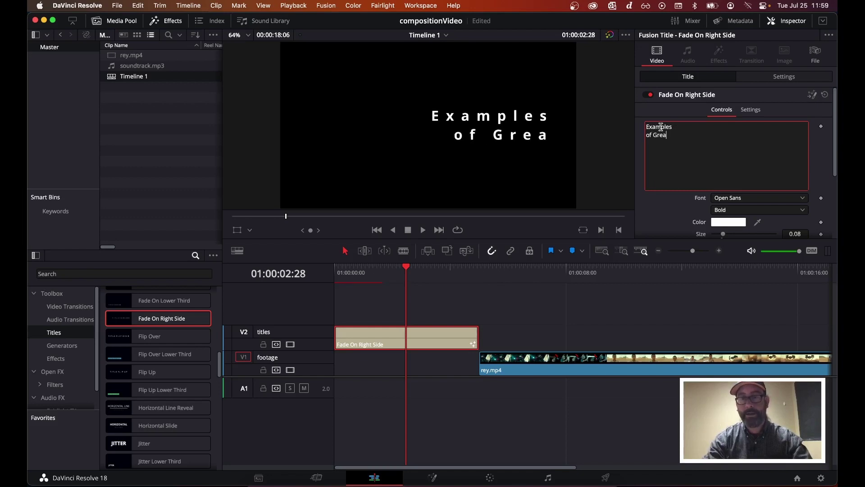
pyautogui.write('t')
pyautogui.press('Return')
pyautogui.write('Composition')
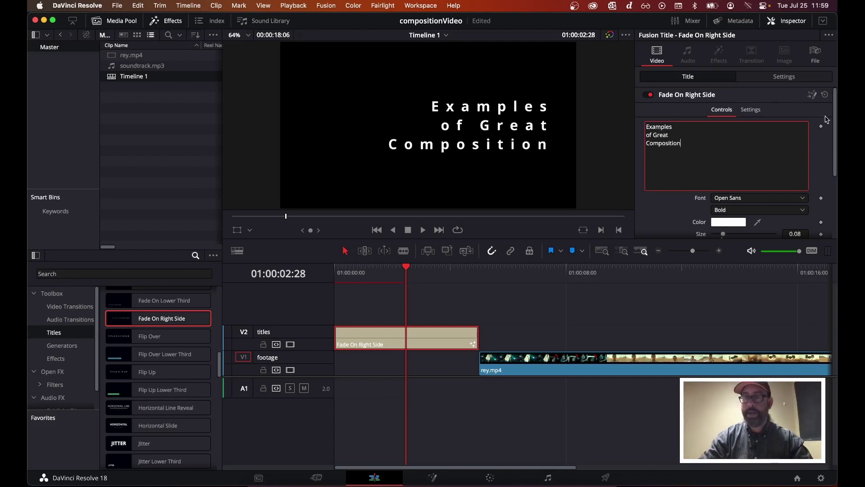
# - Set the opening title's font to Poppins and enlarge its text to a size of about 0.11
pyautogui.click(802, 201)
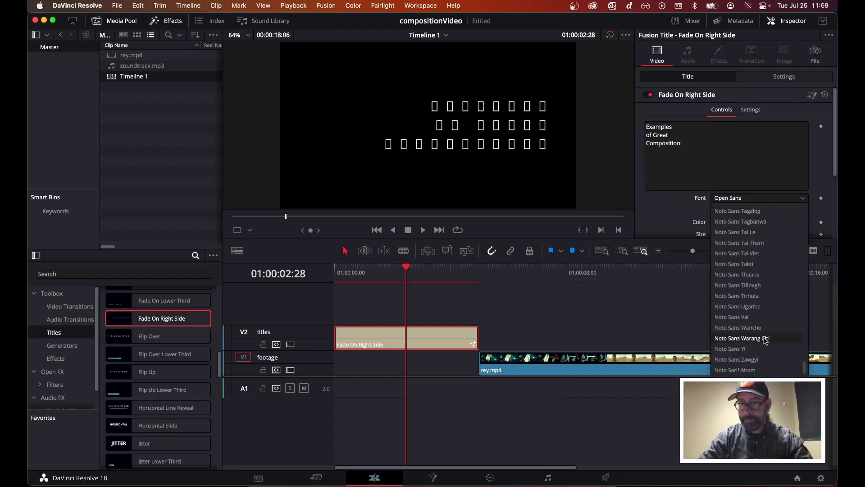
pyautogui.scroll(-5, 765, 342)
pyautogui.scroll(-2, 761, 334)
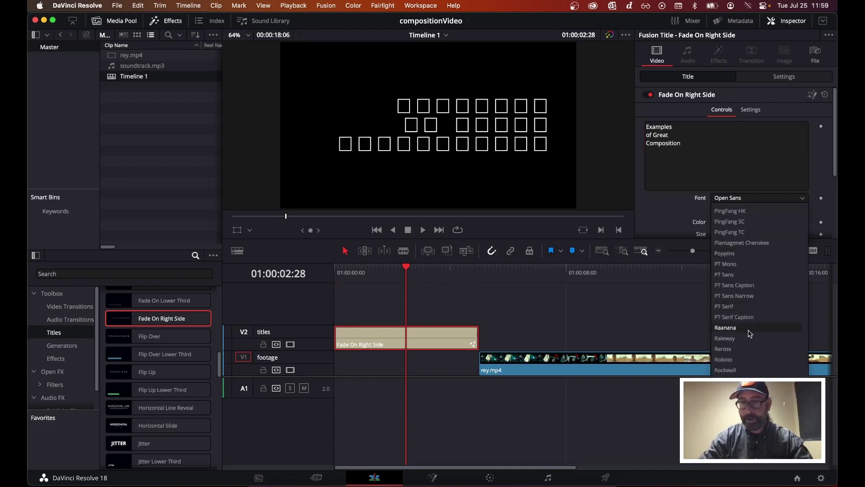
pyautogui.click(755, 260)
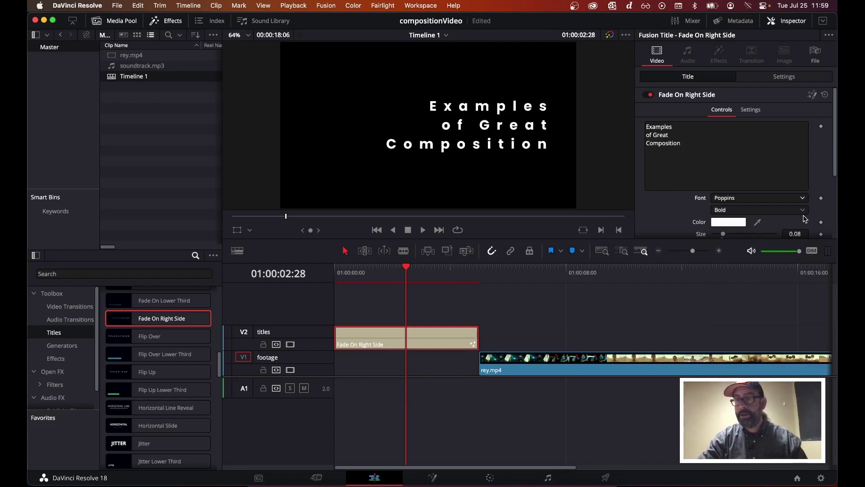
pyautogui.scroll(-2, 762, 216)
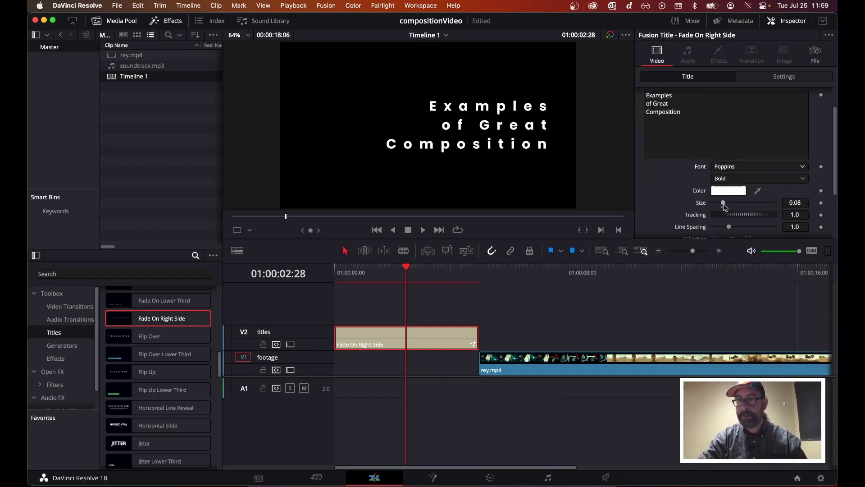
pyautogui.moveTo(724, 205); pyautogui.dragTo(728, 205)
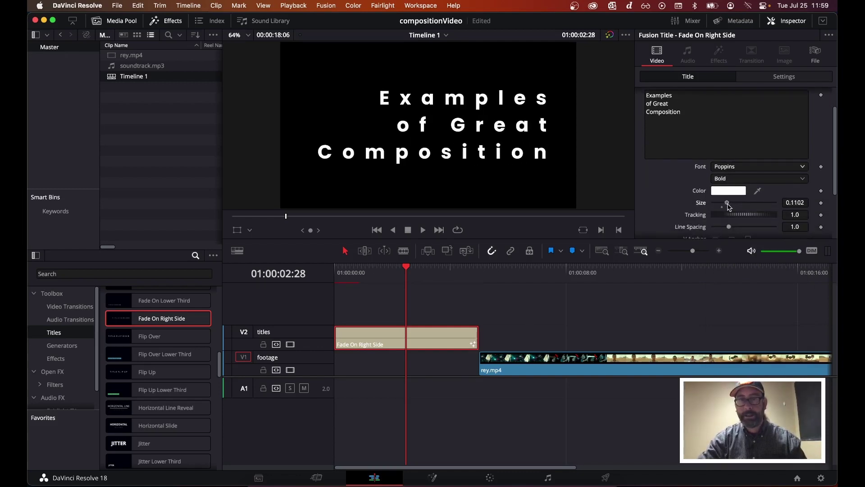
# - Extend the Fade On Right Side title to end at 01:00:05:45 and move the rey.mp4 clip to start there
pyautogui.moveTo(407, 269); pyautogui.dragTo(335, 269)
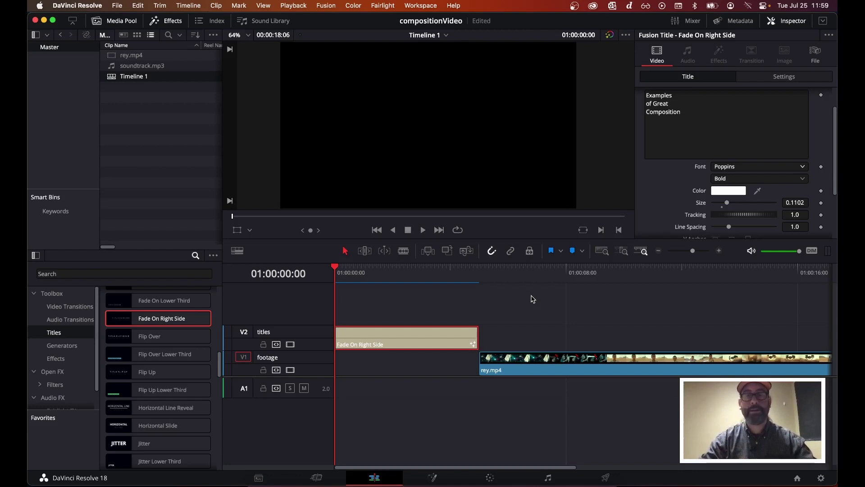
pyautogui.press('space')
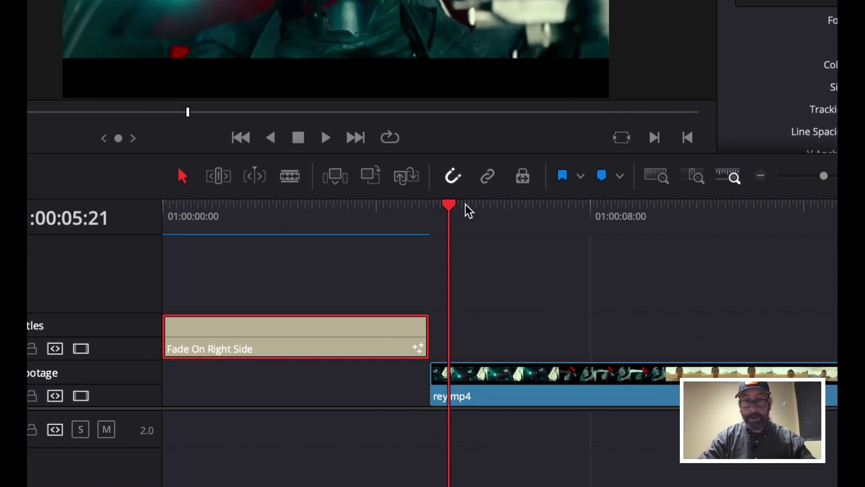
pyautogui.moveTo(492, 265); pyautogui.dragTo(501, 265)
pyautogui.moveTo(426, 325); pyautogui.dragTo(460, 324)
pyautogui.moveTo(512, 387); pyautogui.dragTo(545, 383)
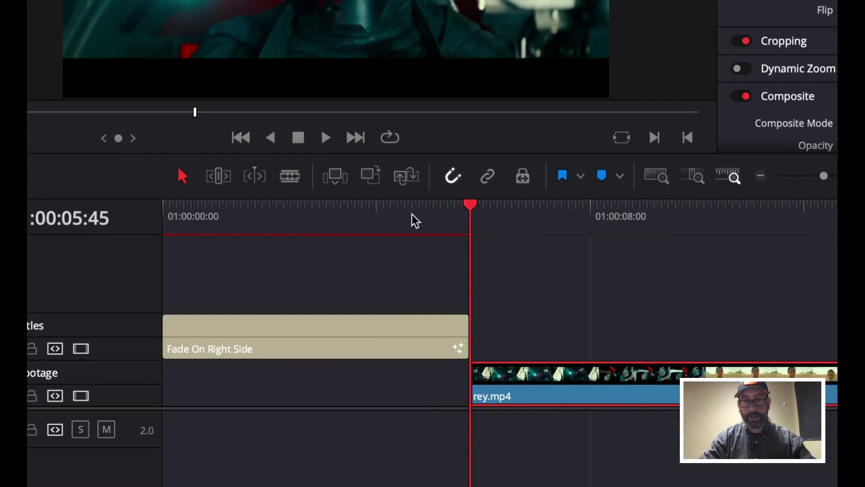
# - Play the timeline from its start to preview the extended opening title and its transition into the rey.mp4 clip
pyautogui.press('Home')
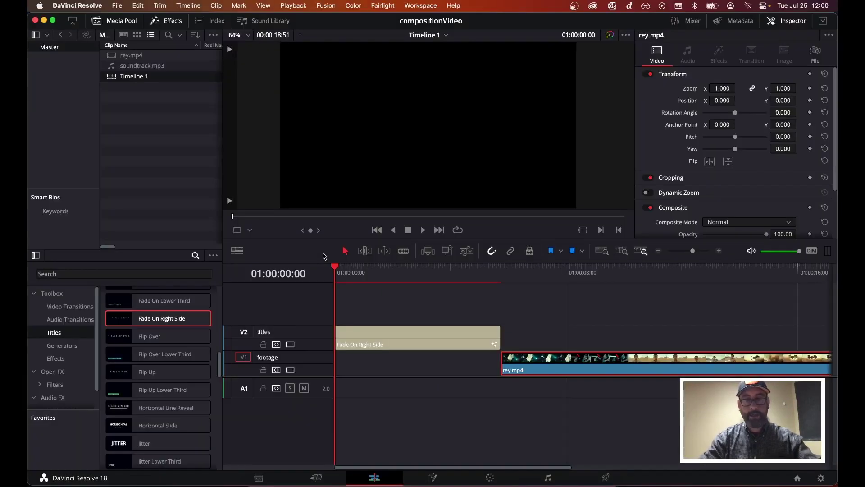
pyautogui.press('space')
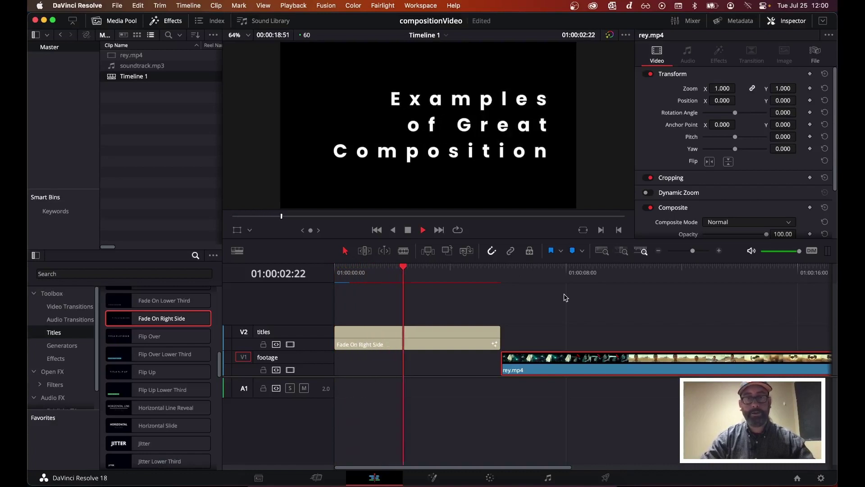
pyautogui.press('space')
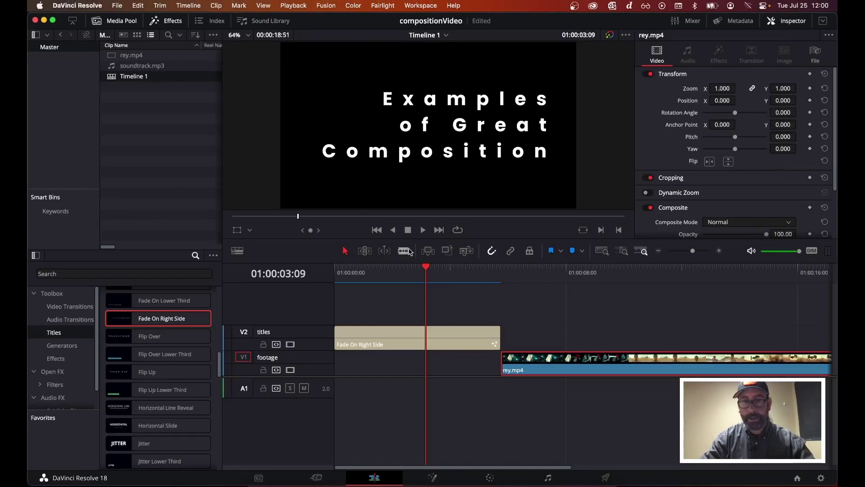
pyautogui.moveTo(426, 267); pyautogui.dragTo(310, 264)
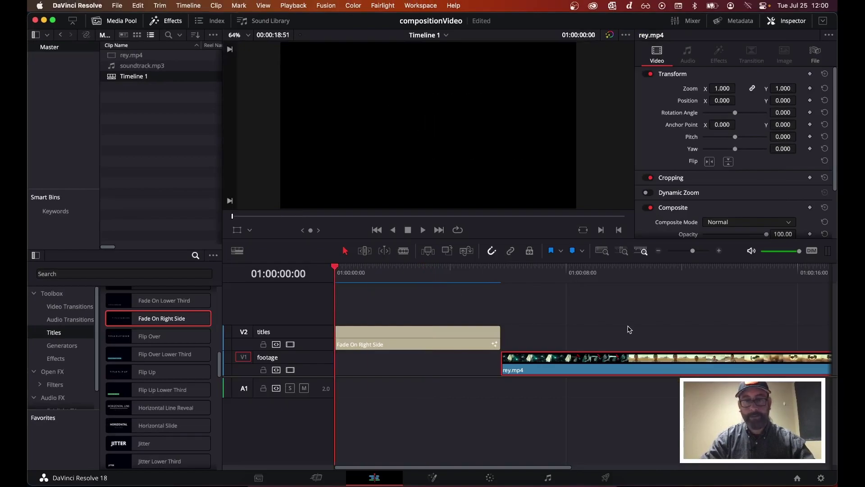
pyautogui.press('space')
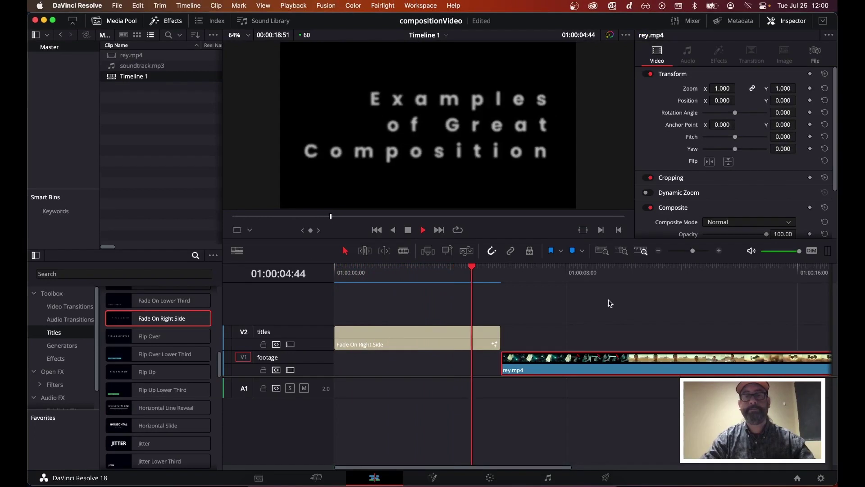
pyautogui.press('space')
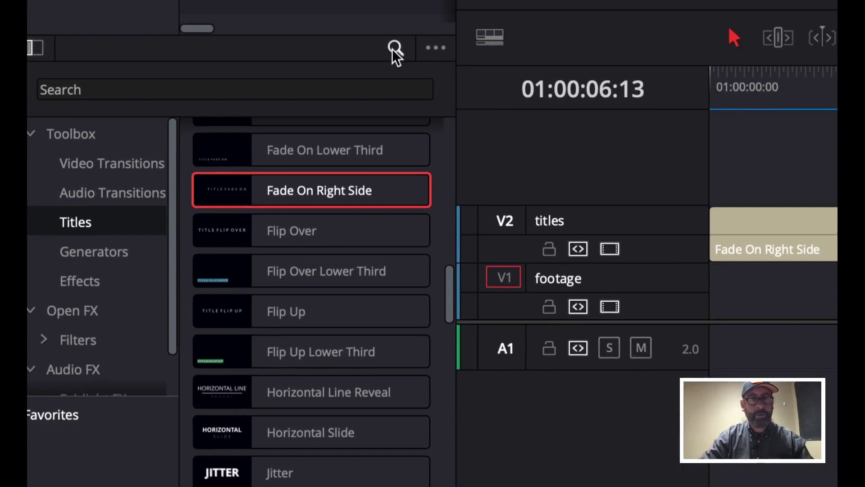
# - Search the title effects for "third"
pyautogui.click(393, 51)
pyautogui.scroll(10, 365, 108)
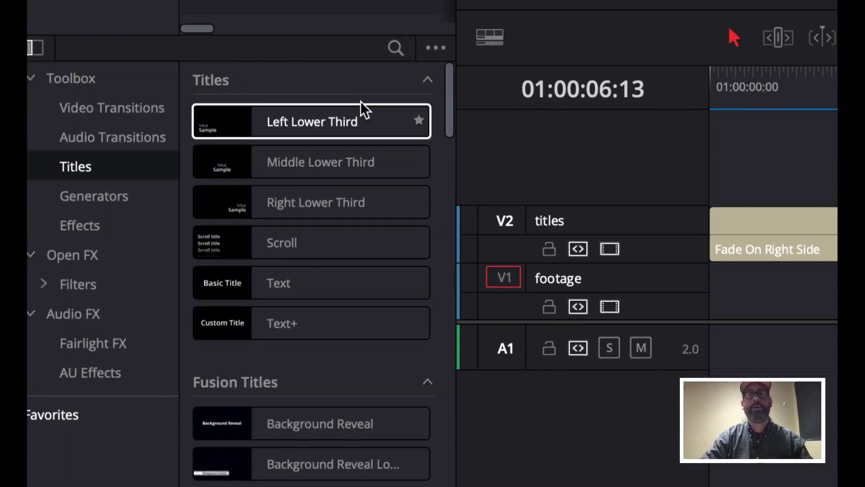
pyautogui.click(395, 49)
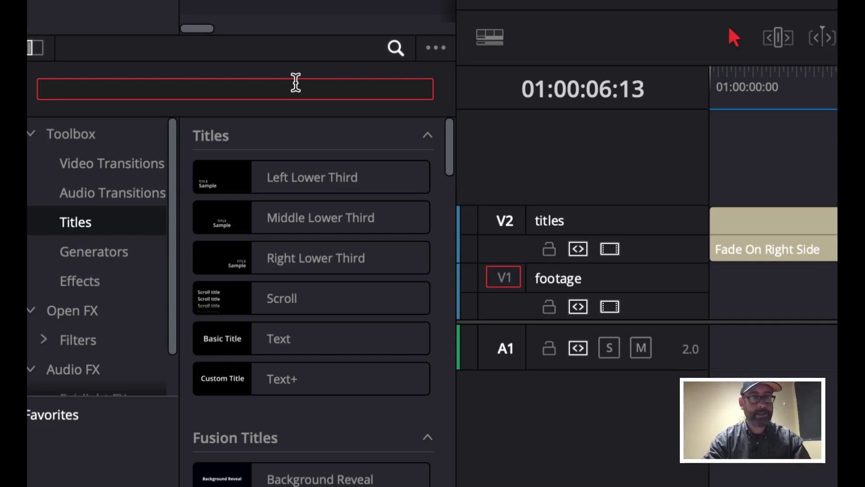
pyautogui.write('thi')
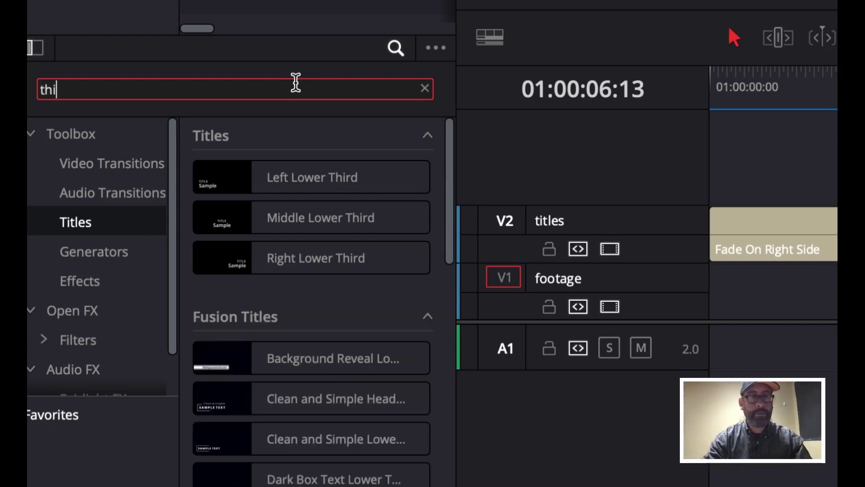
pyautogui.write('rd')
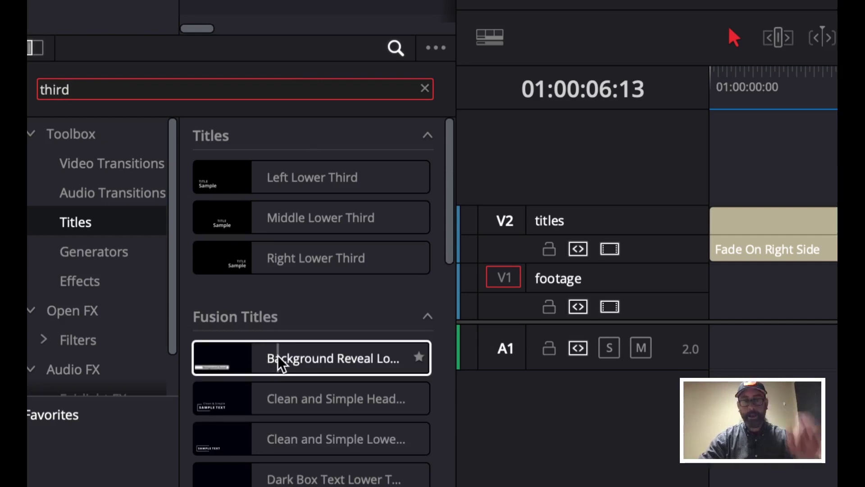
# - Add the Text Box Swipe In Lower Third title to the titles track, starting about one second after the rey.mp4 clip begins
pyautogui.scroll(-10, 278, 363)
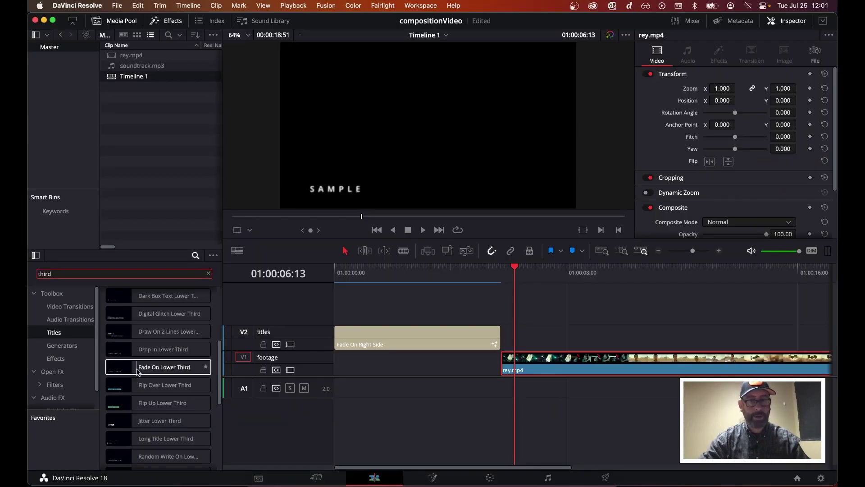
pyautogui.scroll(-5, 137, 372)
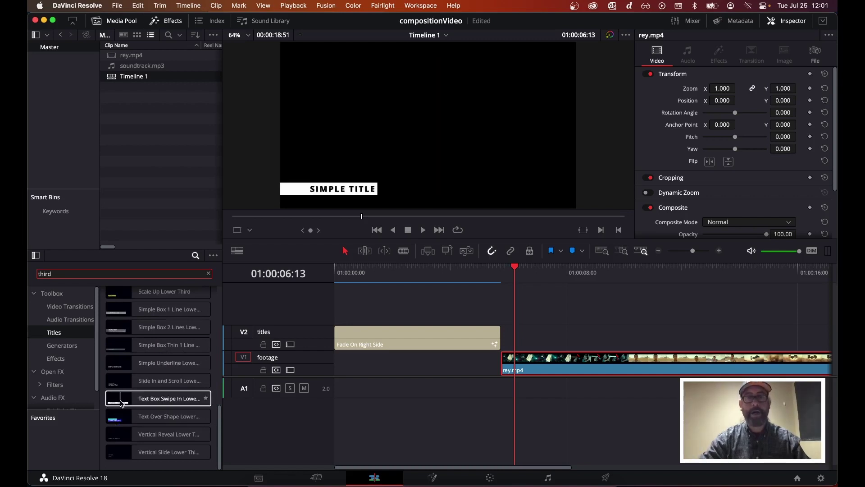
pyautogui.moveTo(121, 403); pyautogui.dragTo(544, 351)
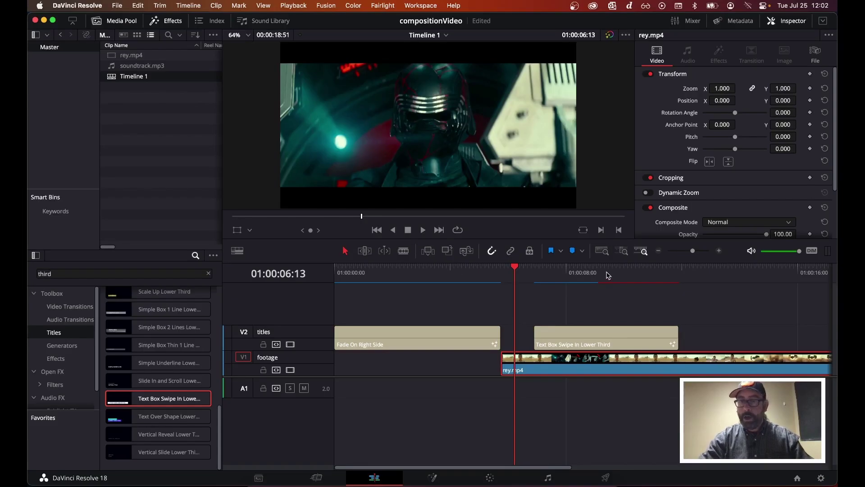
# - Replace the text of the Text Box Swipe In Lower Third title with "Centre Framing"
pyautogui.click(608, 275)
pyautogui.click(611, 341)
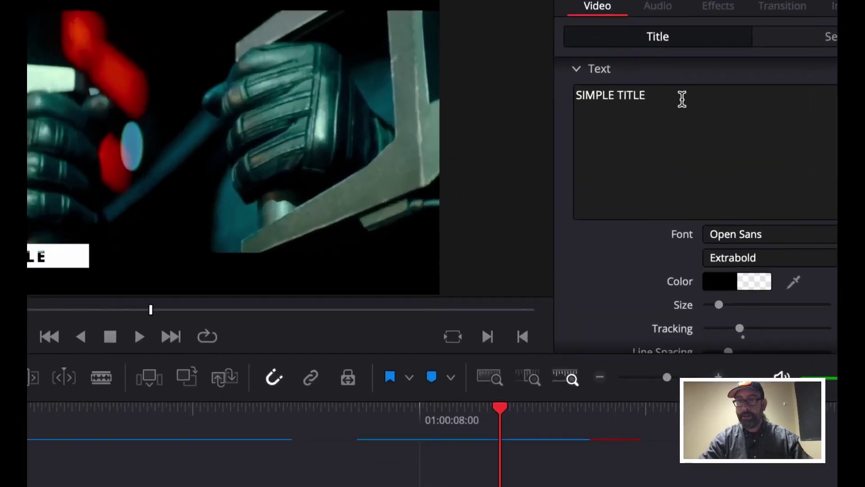
pyautogui.click(699, 106)
pyautogui.press('super+a')
pyautogui.write('Ru')
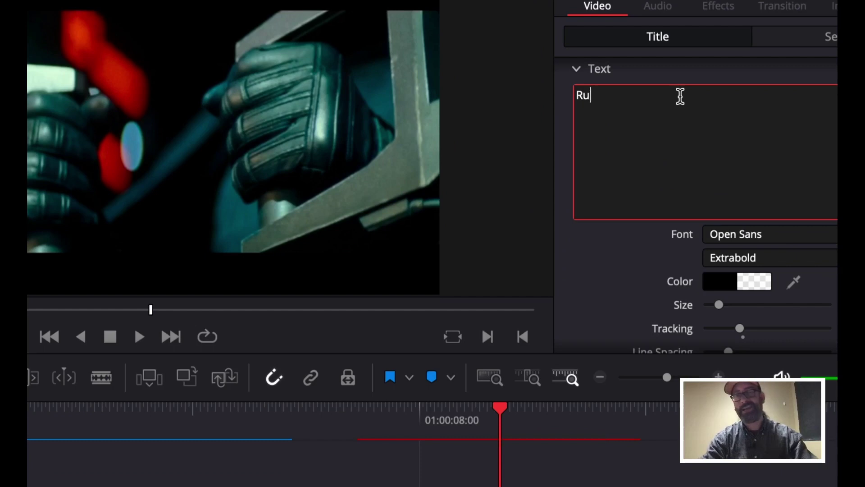
pyautogui.press('BackSpace')
pyautogui.press('BackSpace')
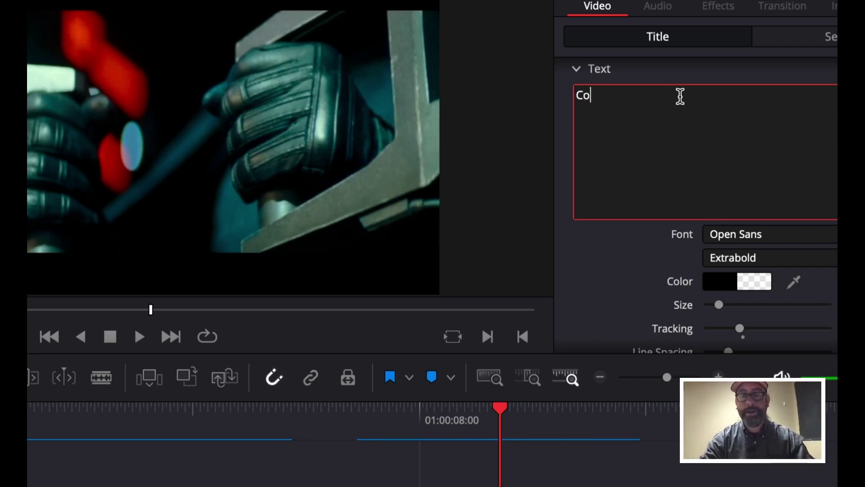
pyautogui.write('nt')
pyautogui.press('BackSpace')
pyautogui.press('BackSpace')
pyautogui.press('BackSpace')
pyautogui.write('enr')
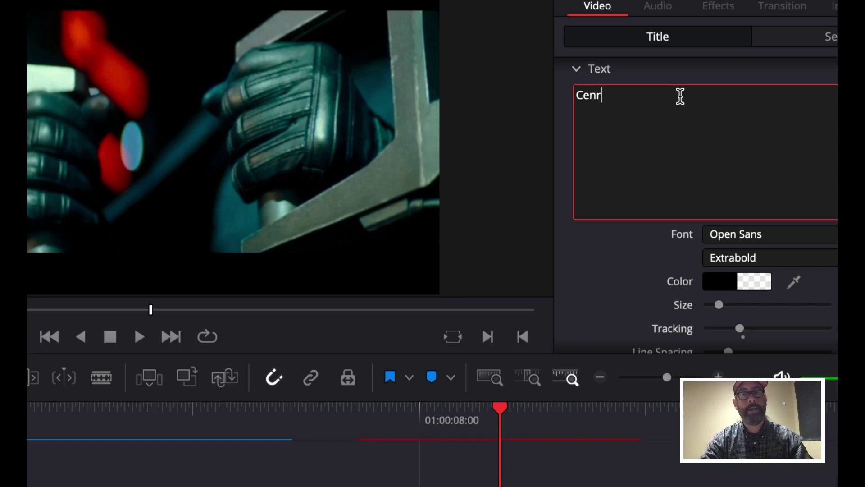
pyautogui.press('BackSpace')
pyautogui.write('tre Fr')
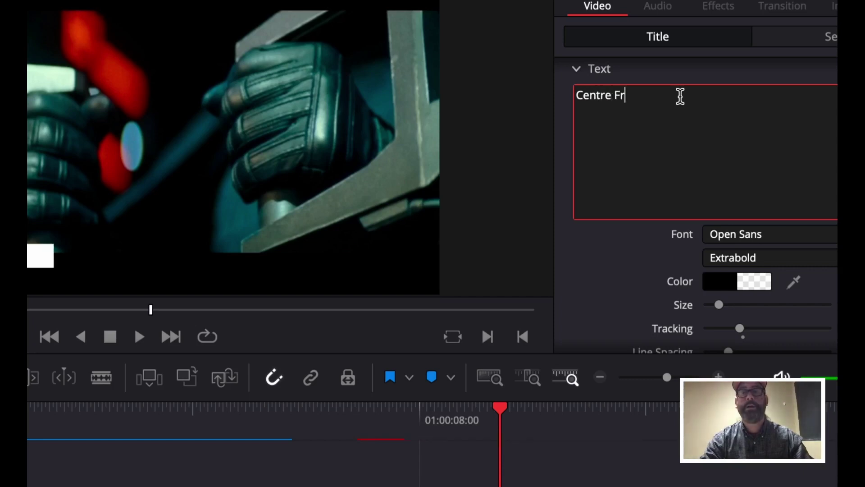
pyautogui.write('aming')
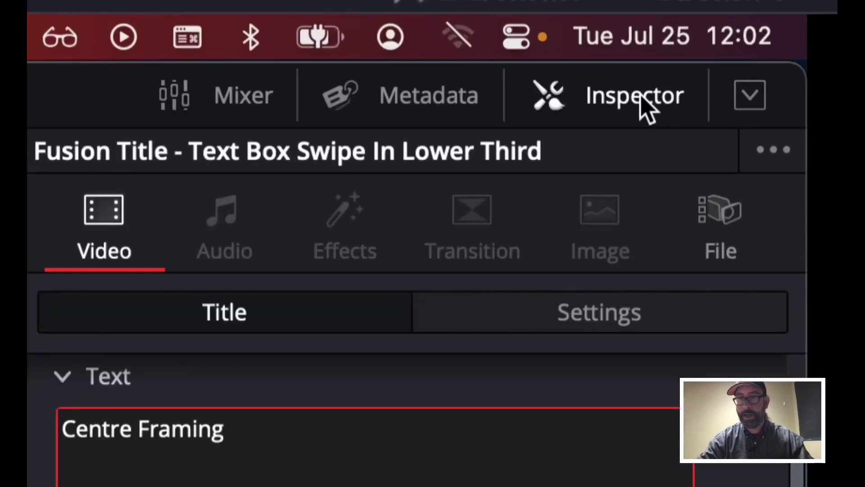
pyautogui.click(795, 21)
pyautogui.click(643, 95)
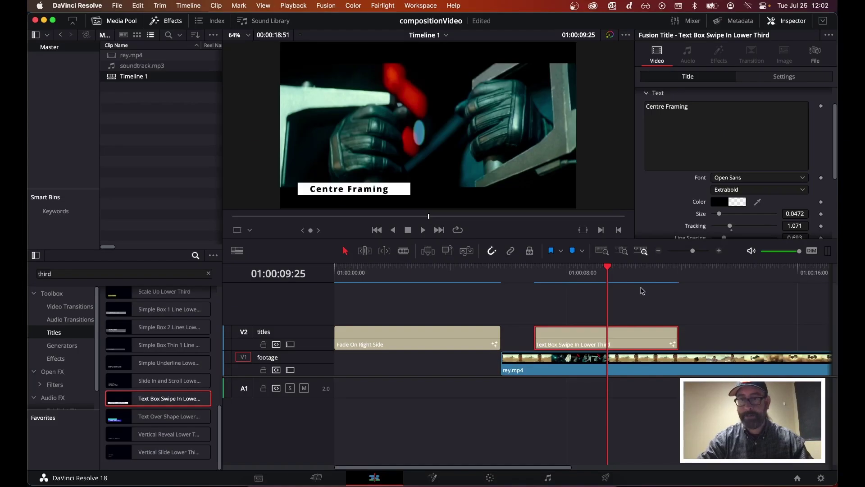
# - Play the timeline from the start of the rey.mp4 clip to preview the lower third's swipe animation
pyautogui.click(501, 267)
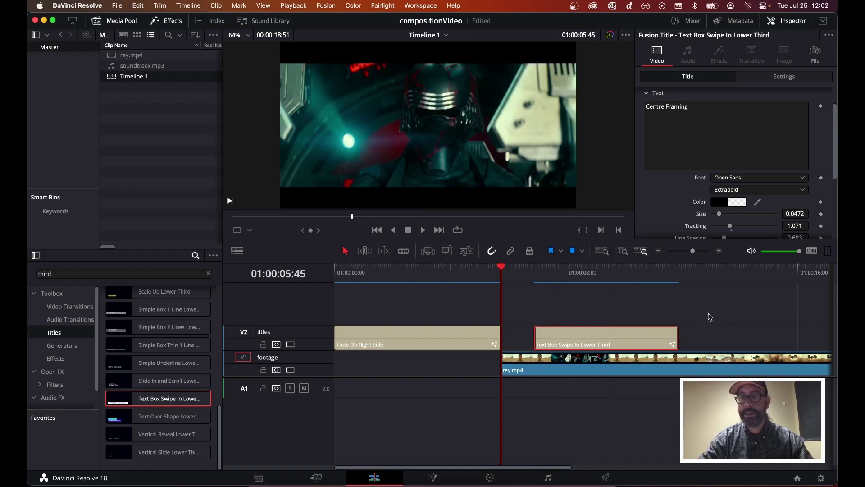
pyautogui.press('space')
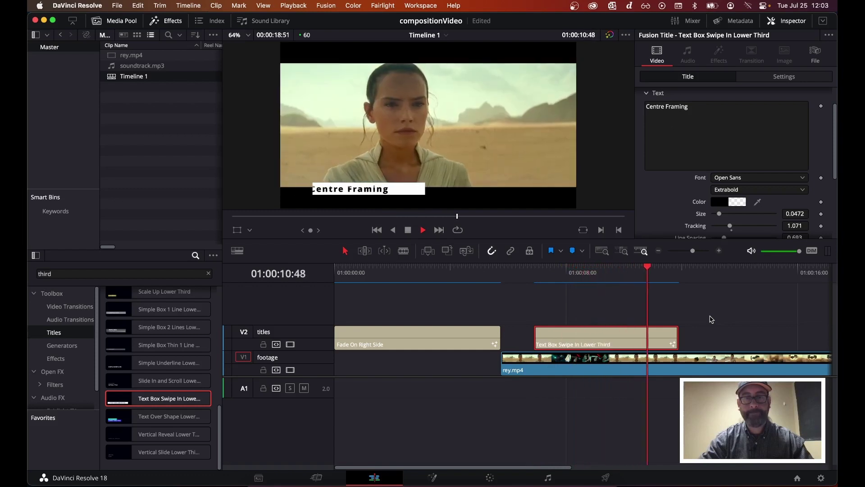
pyautogui.press('space')
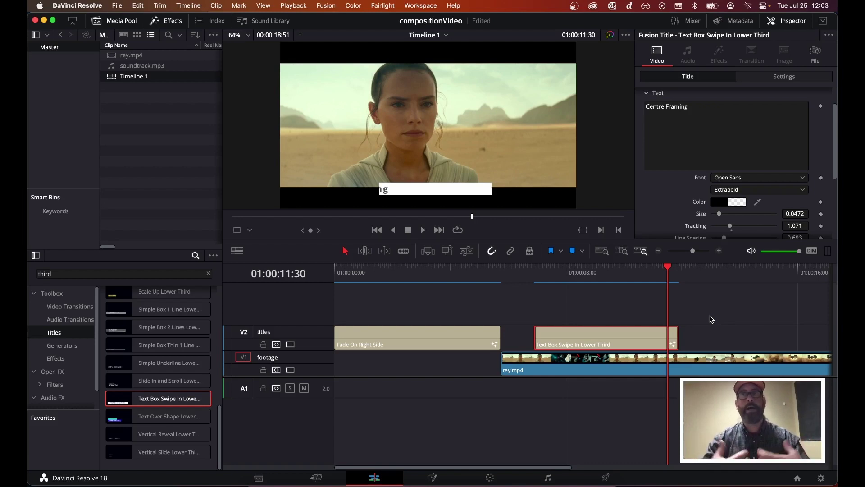
# - Set the Centre Framing lower third's font to Poppins to match the opening title, and enlarge its text size to 0.0748
pyautogui.click(420, 273)
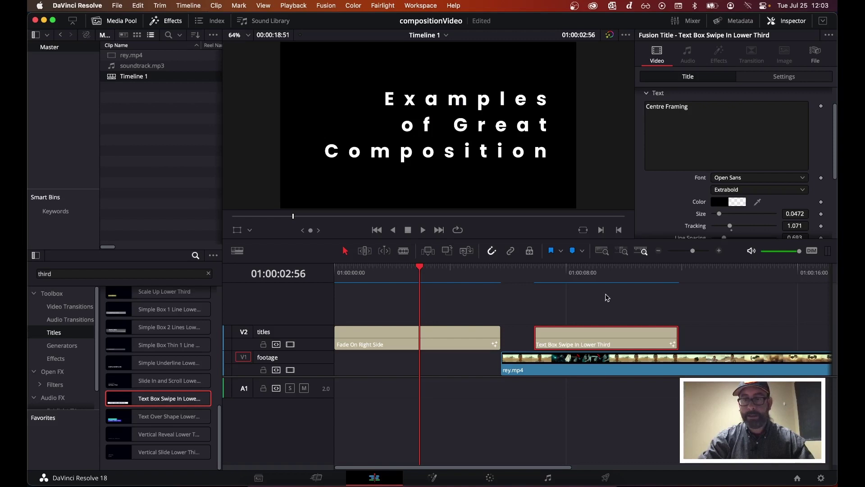
pyautogui.click(597, 273)
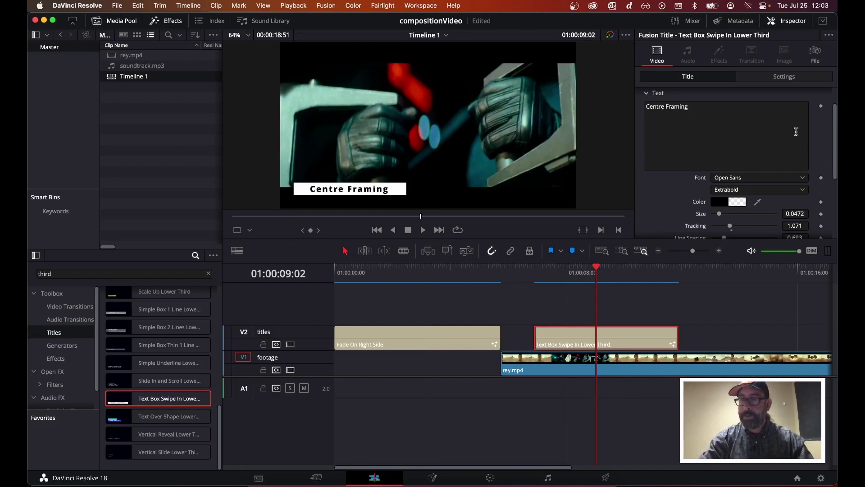
pyautogui.moveTo(836, 134); pyautogui.dragTo(823, 152)
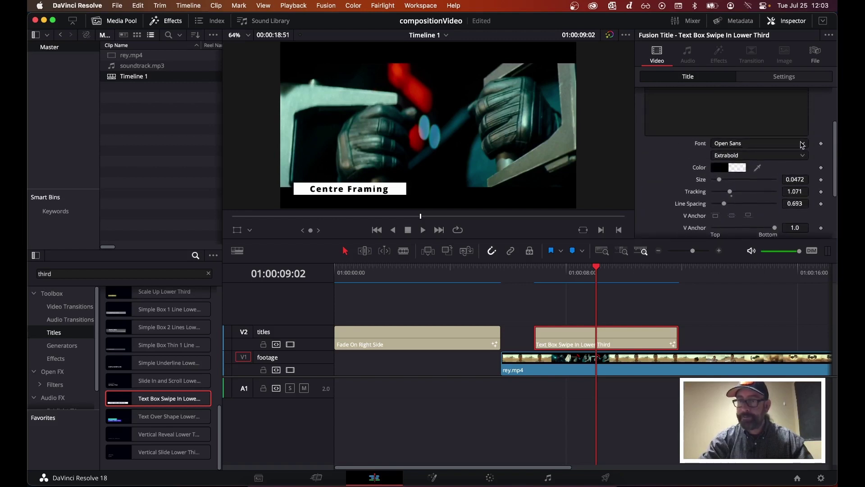
pyautogui.click(802, 144)
pyautogui.press('p')
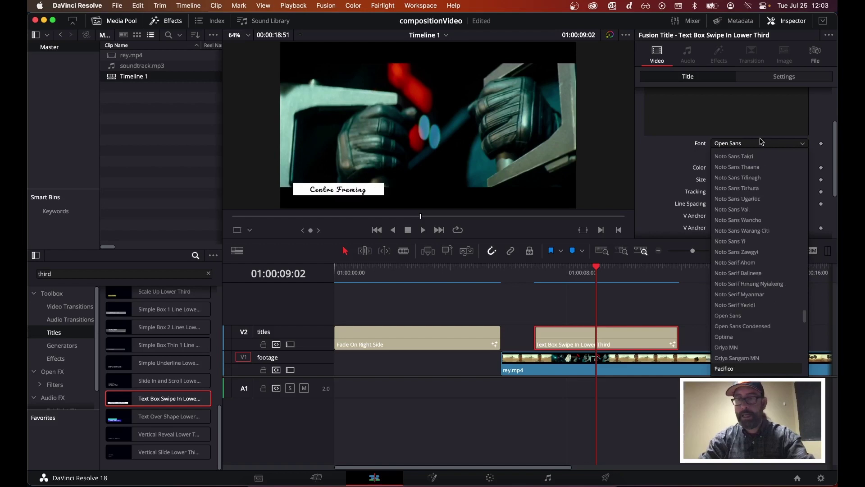
pyautogui.scroll(-2, 745, 301)
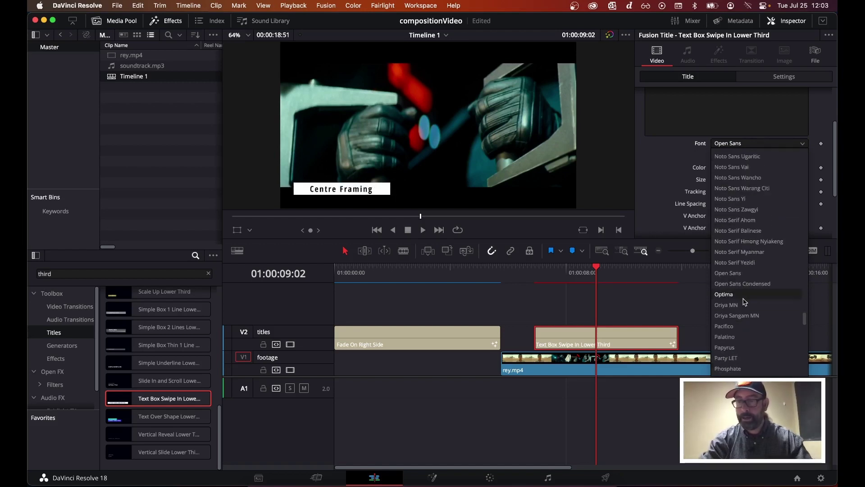
pyautogui.scroll(-1, 743, 341)
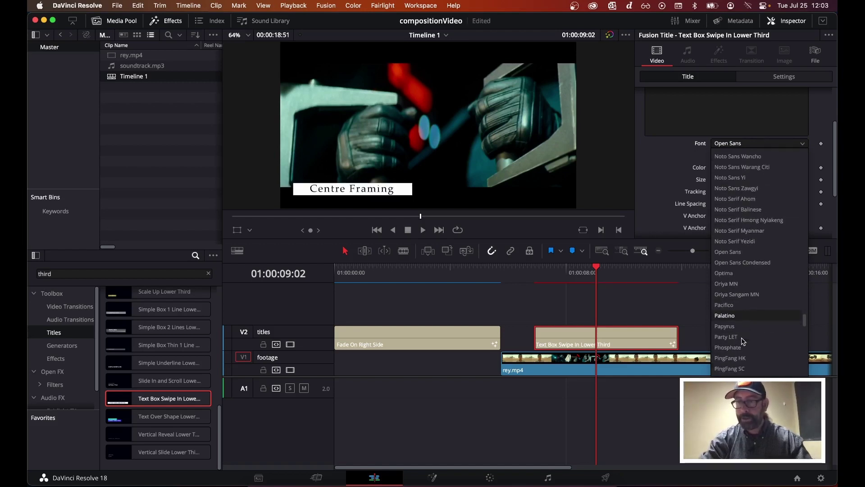
pyautogui.scroll(-3, 741, 344)
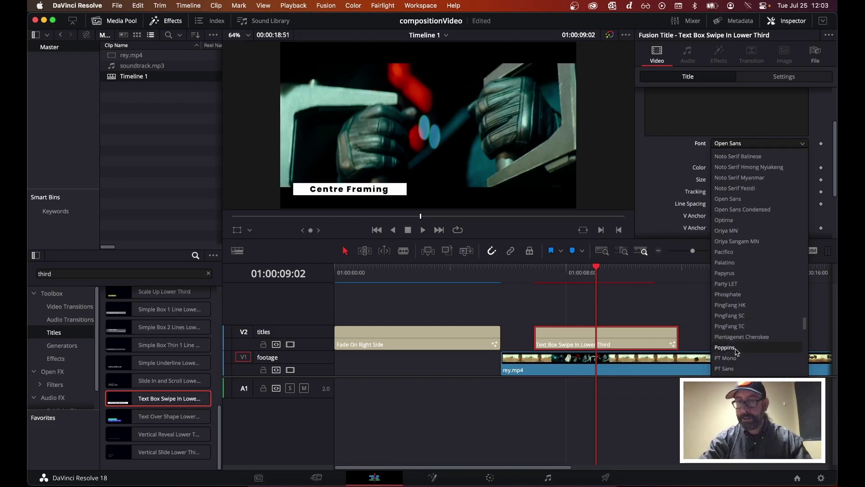
pyautogui.click(735, 351)
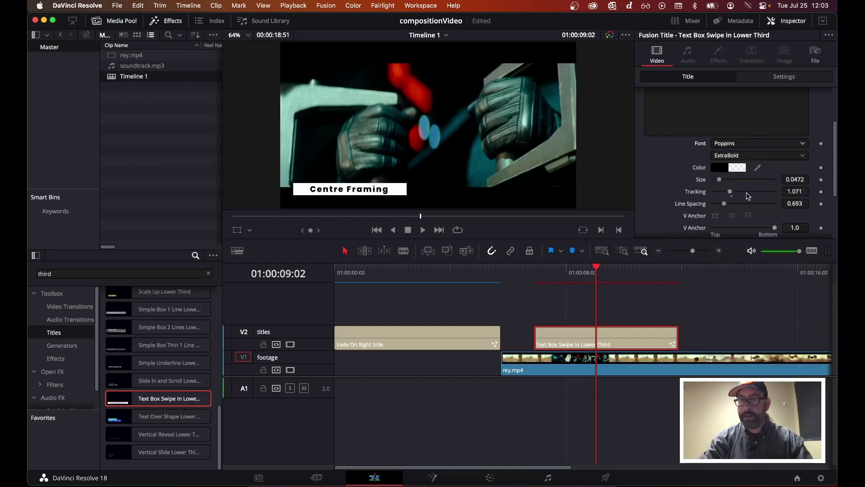
pyautogui.moveTo(722, 180); pyautogui.dragTo(725, 182)
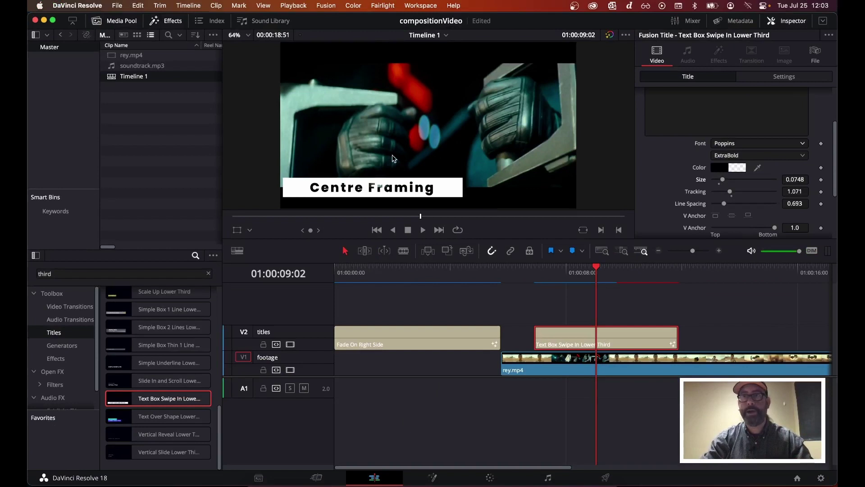
# - Play the timeline from the start of the rey.mp4 clip to preview the restyled lower third
pyautogui.click(596, 267)
pyautogui.moveTo(596, 267); pyautogui.dragTo(501, 263)
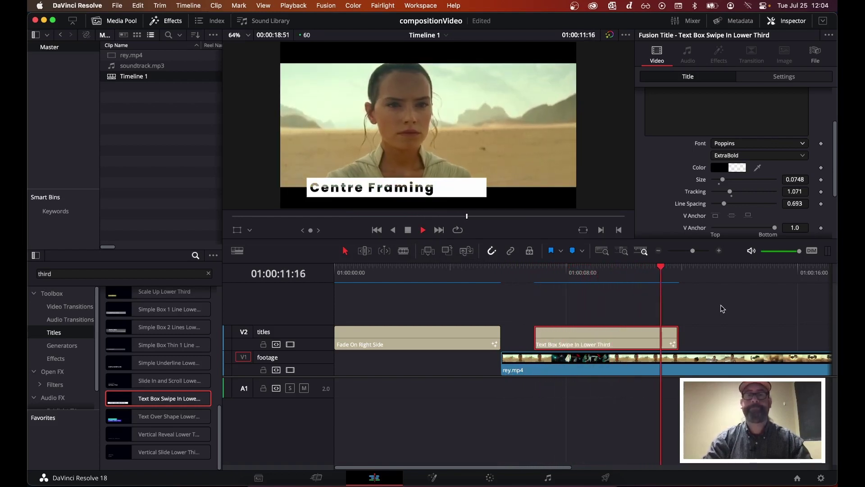
pyautogui.press('space')
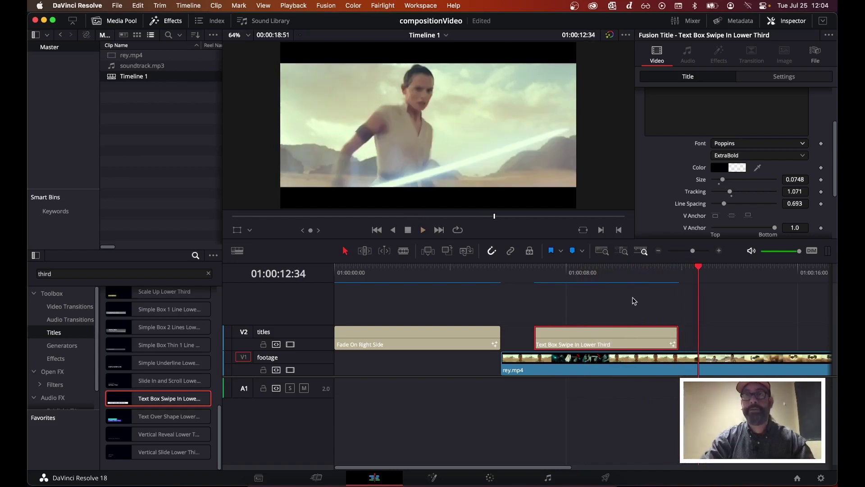
# - Shorten the lower third title on the titles track so that it ends at 01:00:10:29
pyautogui.moveTo(554, 276); pyautogui.dragTo(535, 276)
pyautogui.press('space')
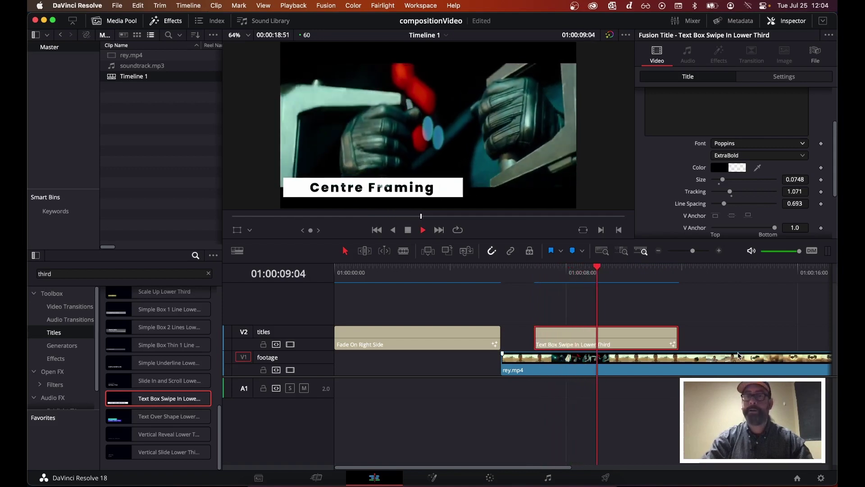
pyautogui.press('space')
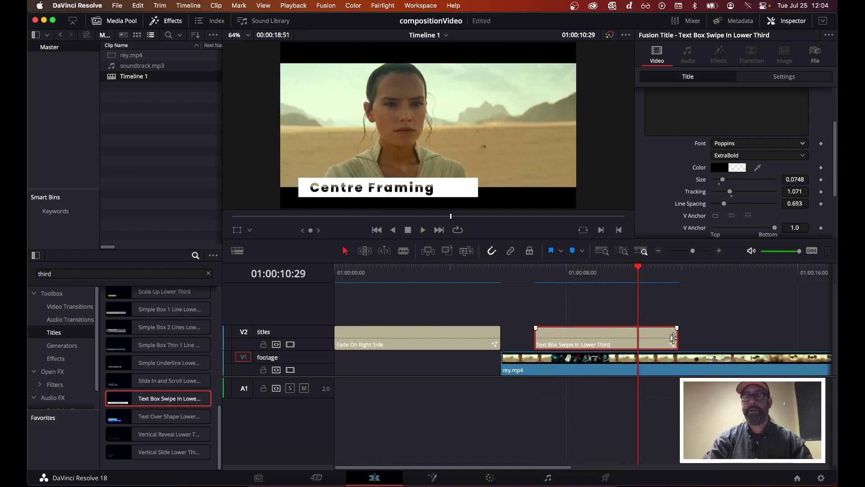
pyautogui.moveTo(677, 338); pyautogui.dragTo(636, 338)
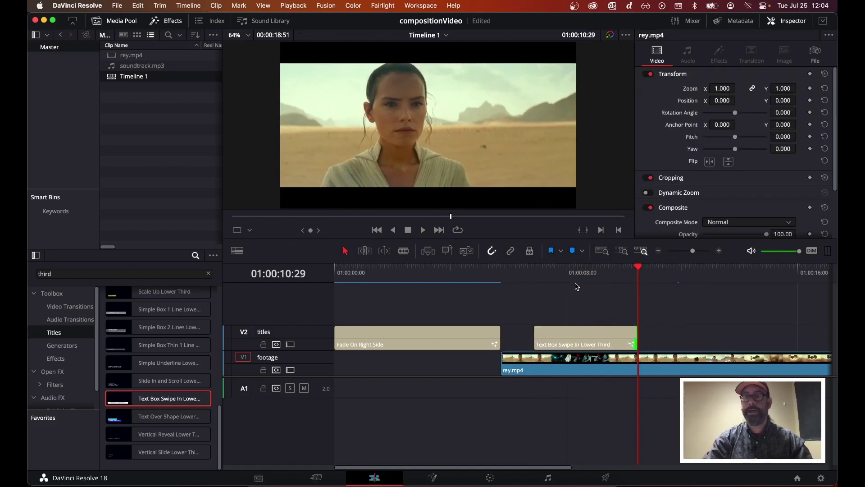
# - Play the section around the shortened lower third twice to check the timing of its swipe animation
pyautogui.moveTo(559, 271); pyautogui.dragTo(501, 270)
pyautogui.press('space')
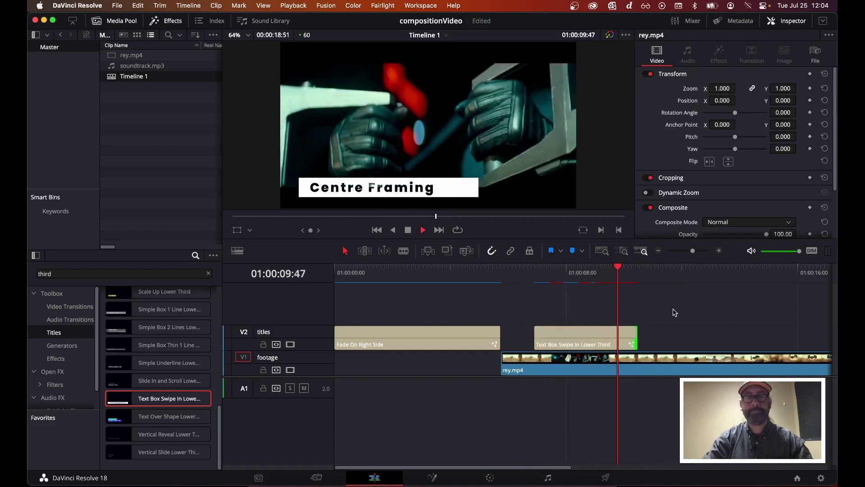
pyautogui.press('space')
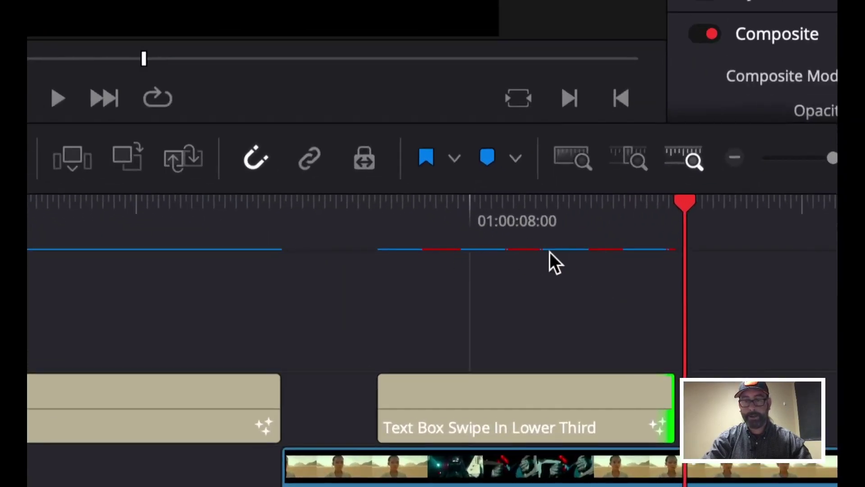
pyautogui.moveTo(558, 213); pyautogui.dragTo(378, 211)
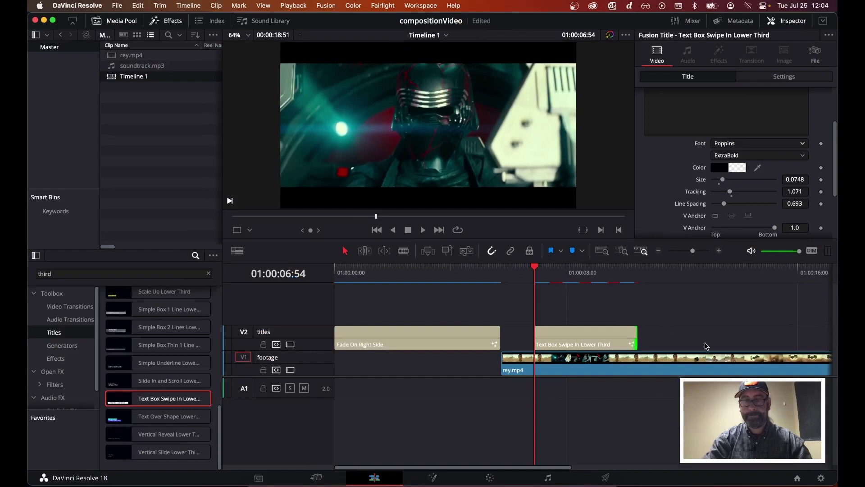
pyautogui.press('space')
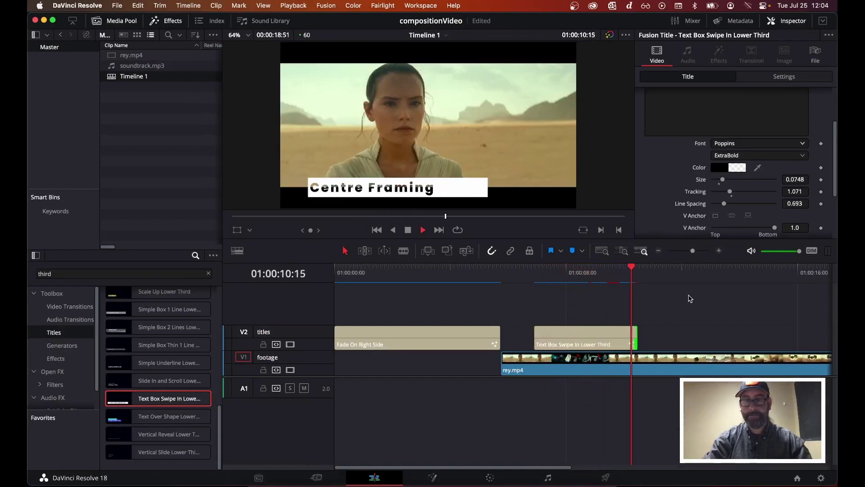
pyautogui.press('space')
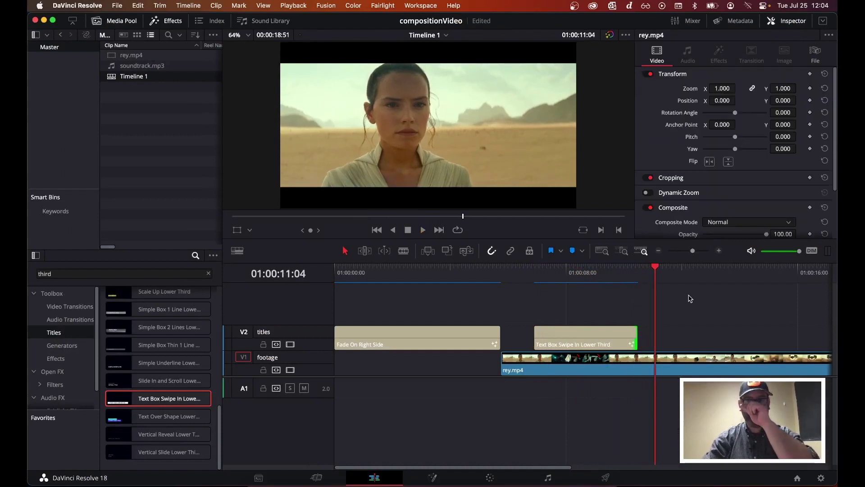
# - Place the playhead at 01:00:09:26 over the lower third and expand the title's BoxColor settings
pyautogui.moveTo(620, 269); pyautogui.dragTo(609, 269)
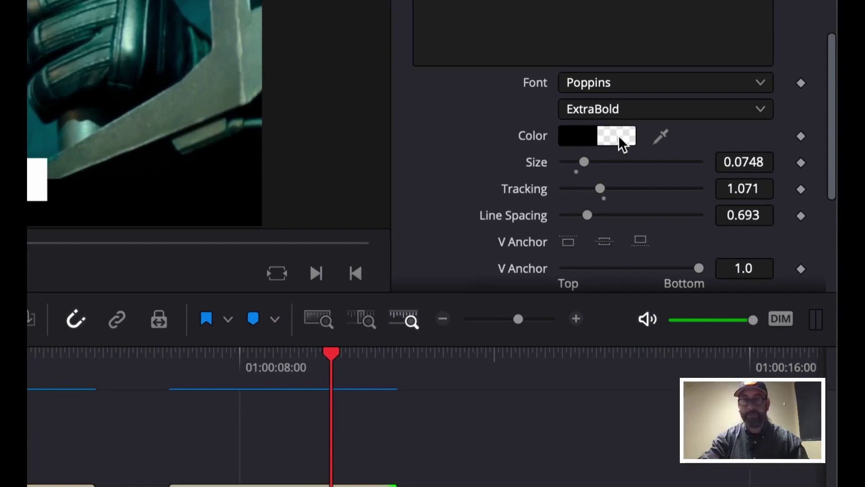
pyautogui.click(576, 138)
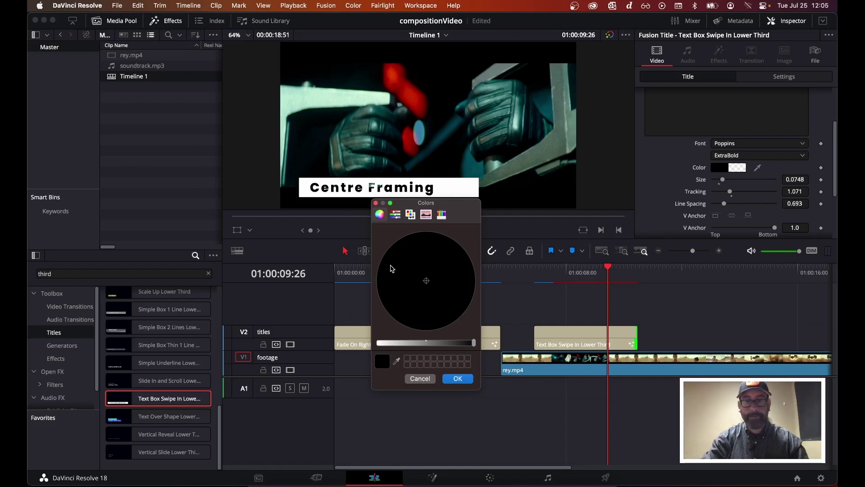
pyautogui.click(376, 203)
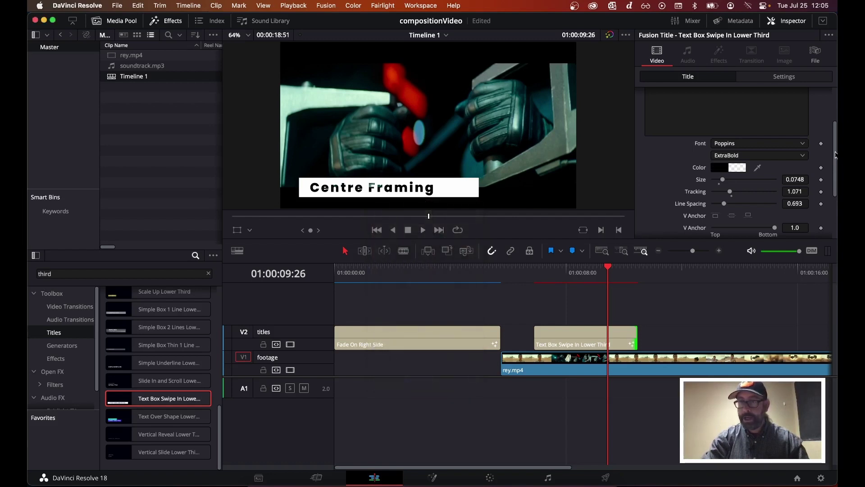
pyautogui.moveTo(835, 154); pyautogui.dragTo(835, 206)
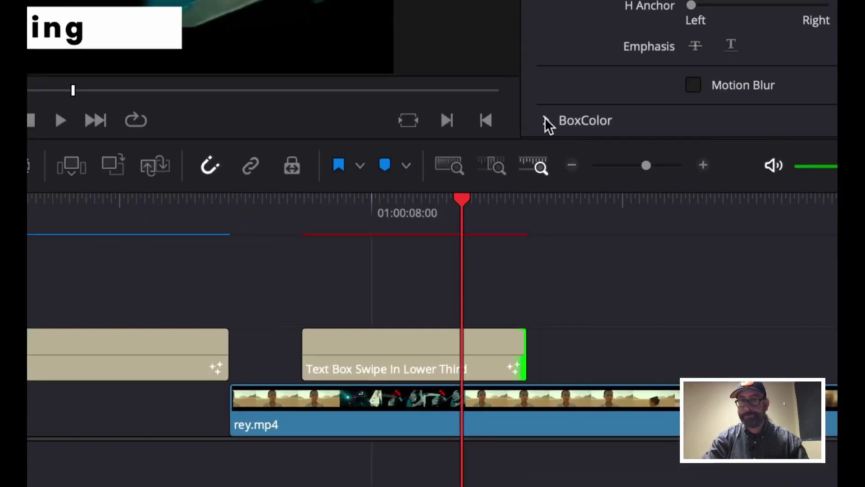
pyautogui.click(544, 117)
pyautogui.scroll(-3, 793, 99)
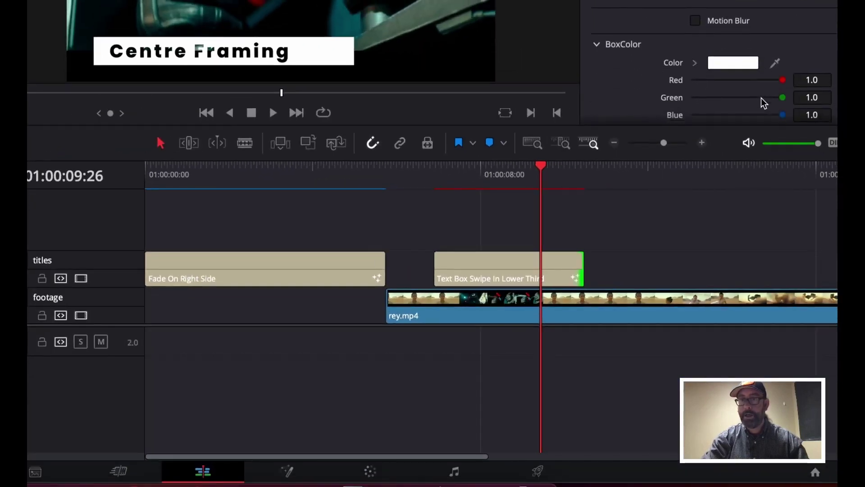
pyautogui.scroll(-1, 761, 98)
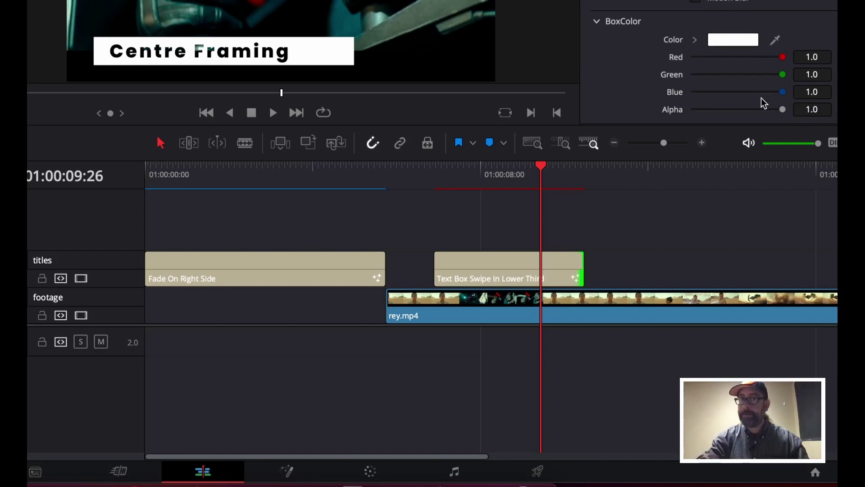
pyautogui.click(730, 39)
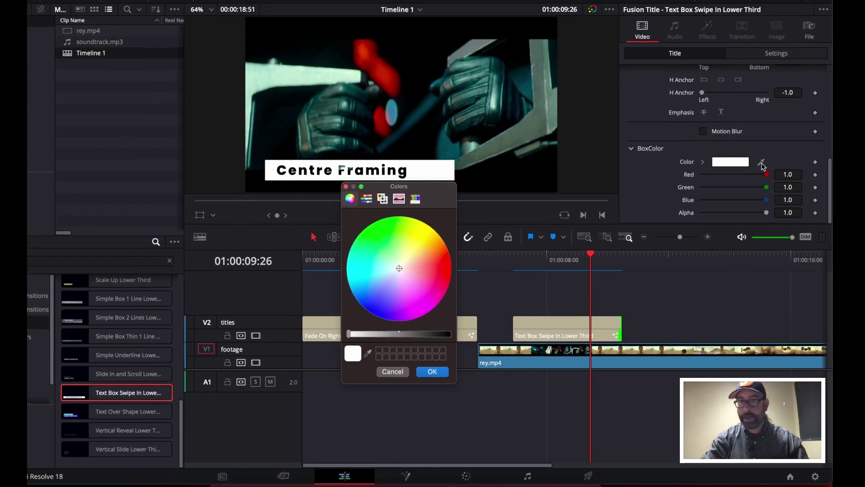
pyautogui.click(347, 187)
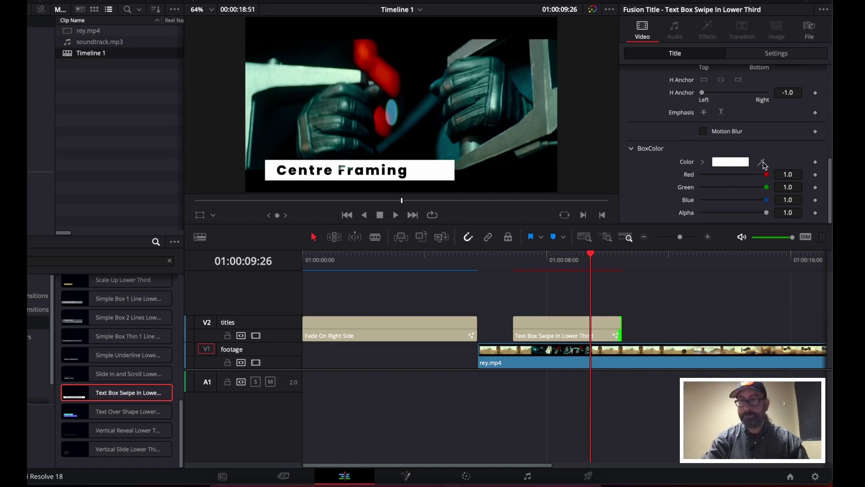
pyautogui.click(726, 163)
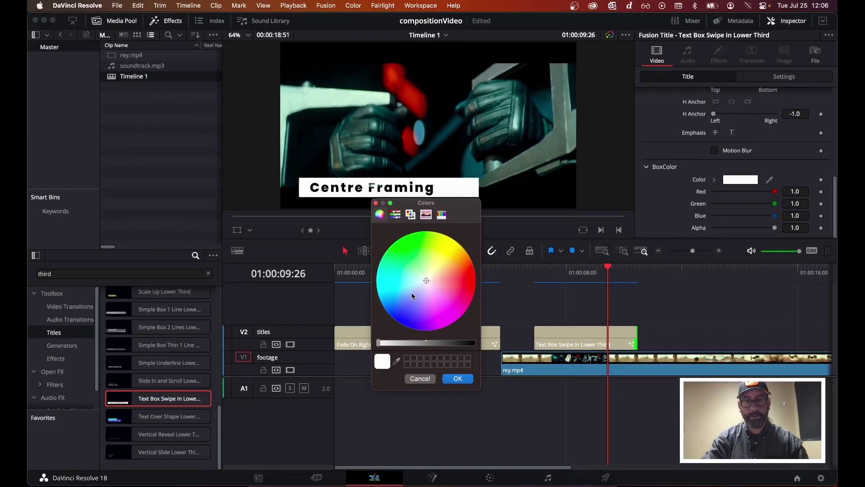
pyautogui.moveTo(412, 293); pyautogui.dragTo(402, 306)
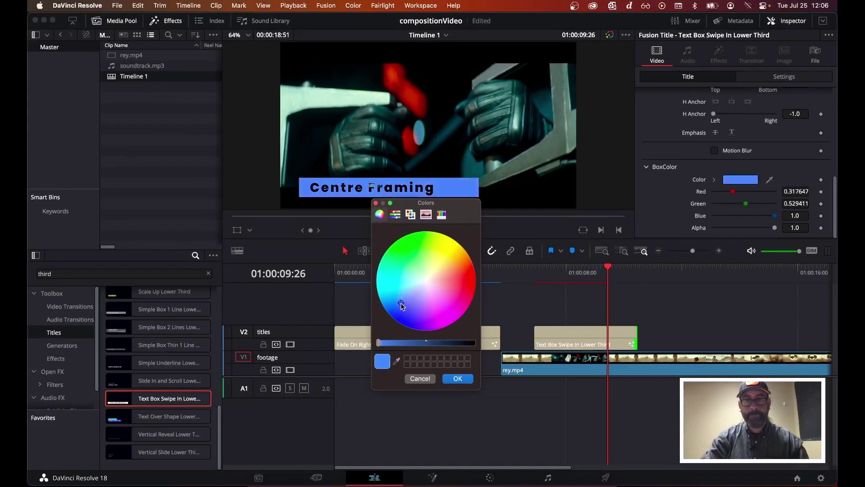
pyautogui.moveTo(426, 346); pyautogui.dragTo(436, 346)
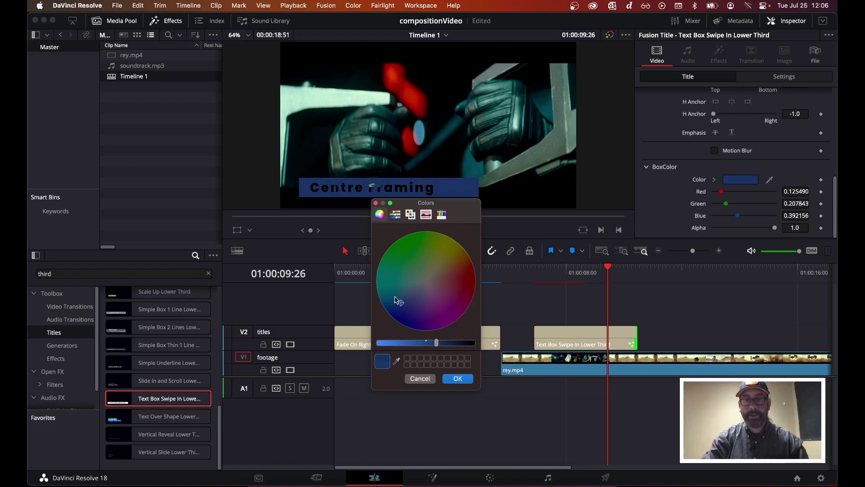
pyautogui.moveTo(397, 301)
pyautogui.mouseDown()
pyautogui.moveTo(396, 292)
pyautogui.moveTo(389, 300)
pyautogui.mouseUp()
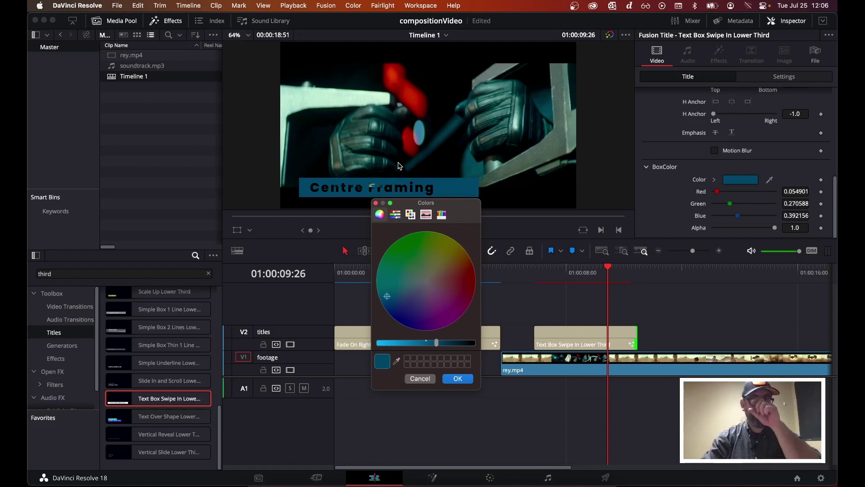
pyautogui.click(377, 204)
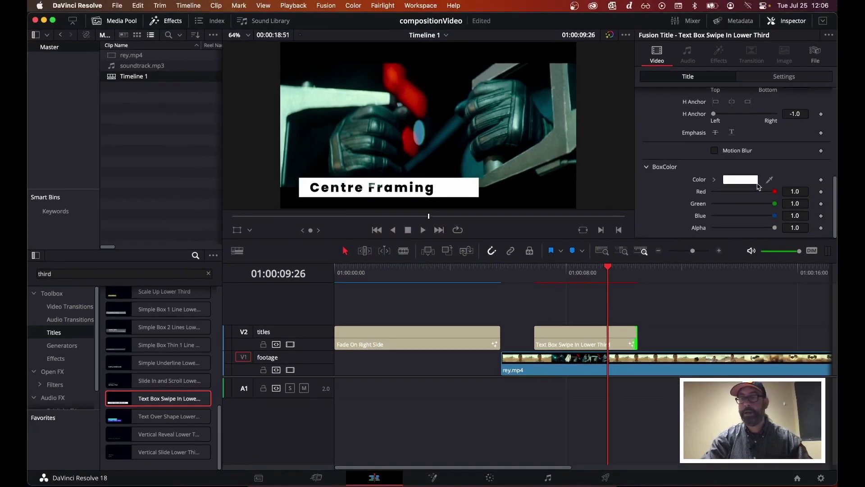
# - Set the lower third's box color to a dark blue with red 0.082352, green 0.211764 and blue 0.298039
pyautogui.click(748, 180)
pyautogui.click(393, 294)
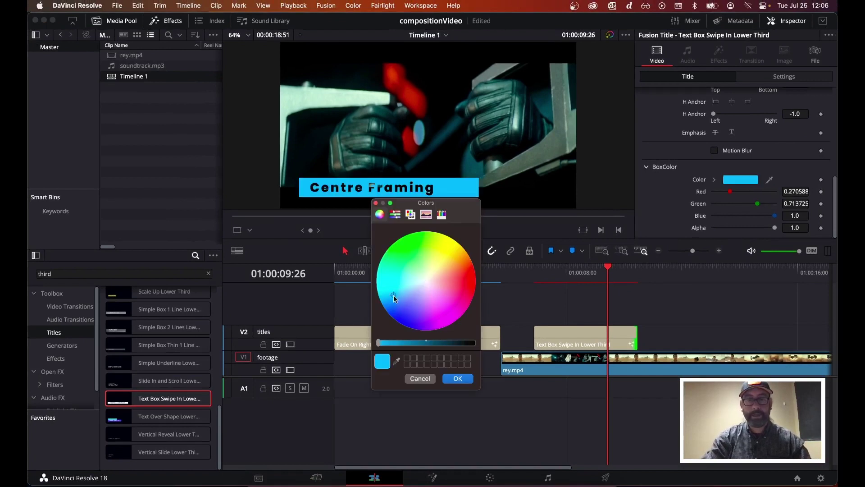
pyautogui.moveTo(411, 343); pyautogui.dragTo(446, 344)
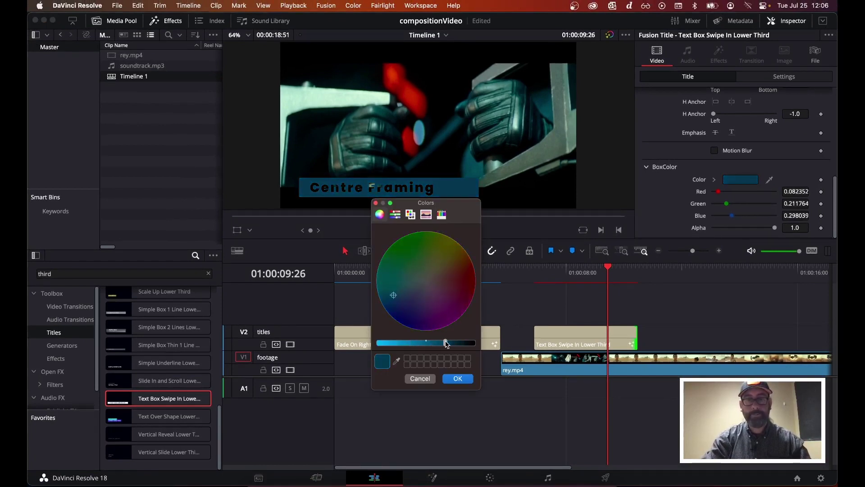
pyautogui.click(457, 380)
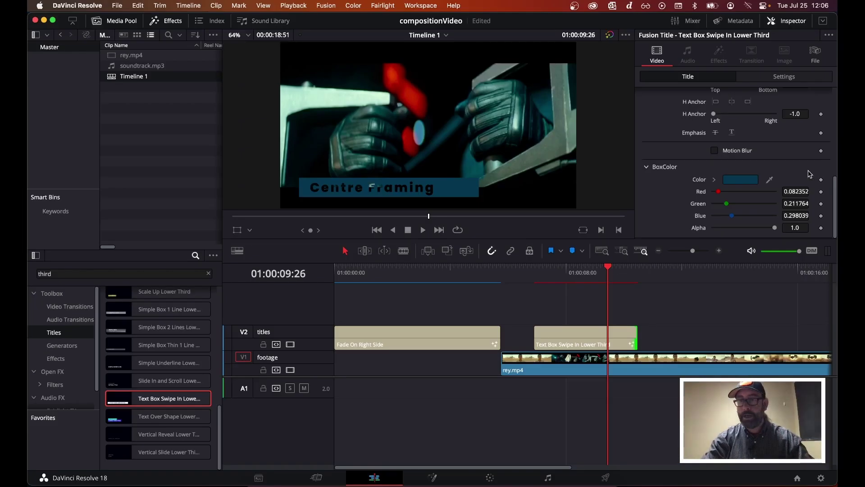
# - Set the "Centre Framing" lower third's text color to a light cream
pyautogui.scroll(15, 810, 173)
pyautogui.scroll(-3, 810, 180)
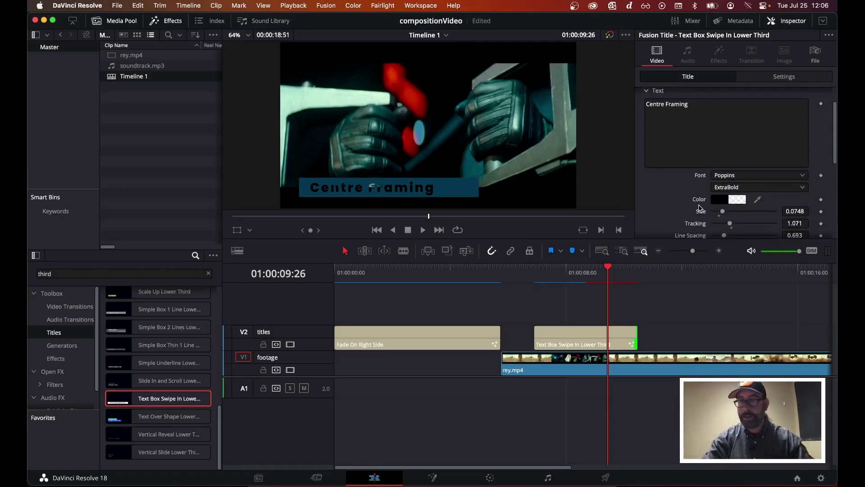
pyautogui.click(720, 203)
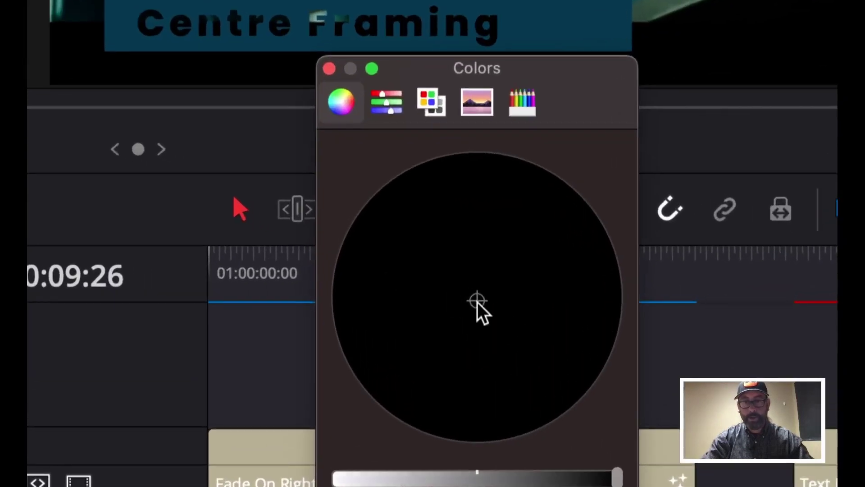
pyautogui.click(431, 234)
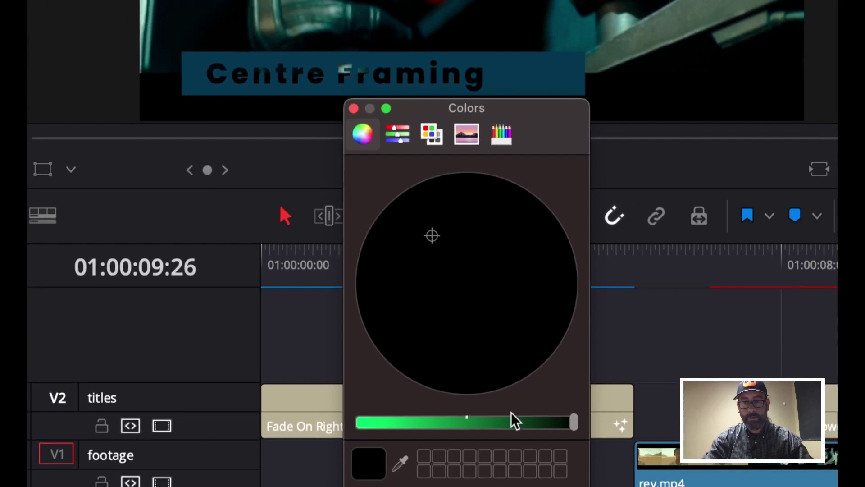
pyautogui.moveTo(514, 422); pyautogui.dragTo(477, 420)
pyautogui.click(508, 230)
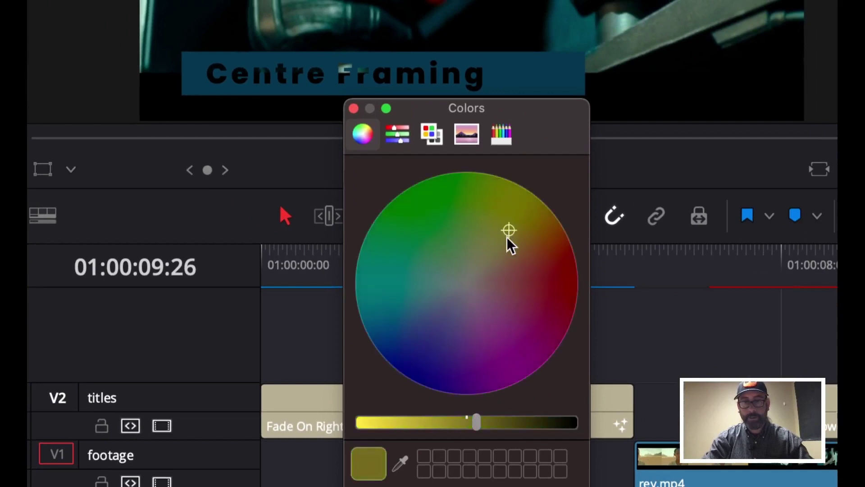
pyautogui.click(475, 272)
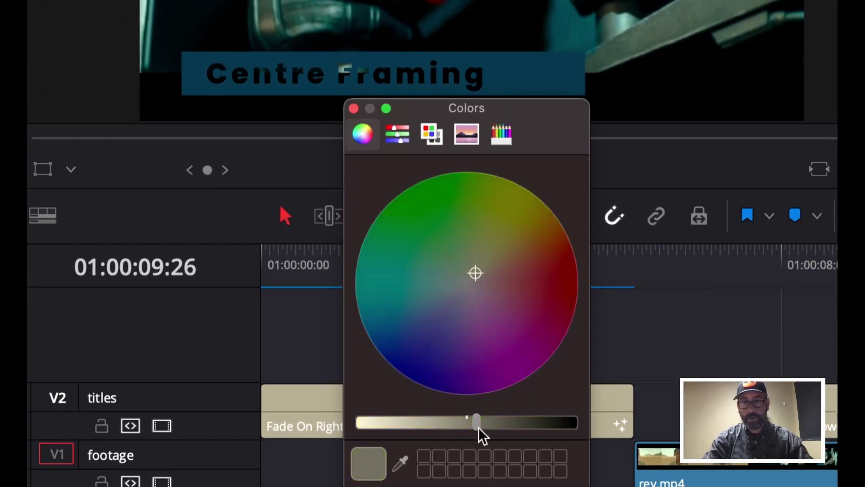
pyautogui.moveTo(479, 429); pyautogui.dragTo(386, 424)
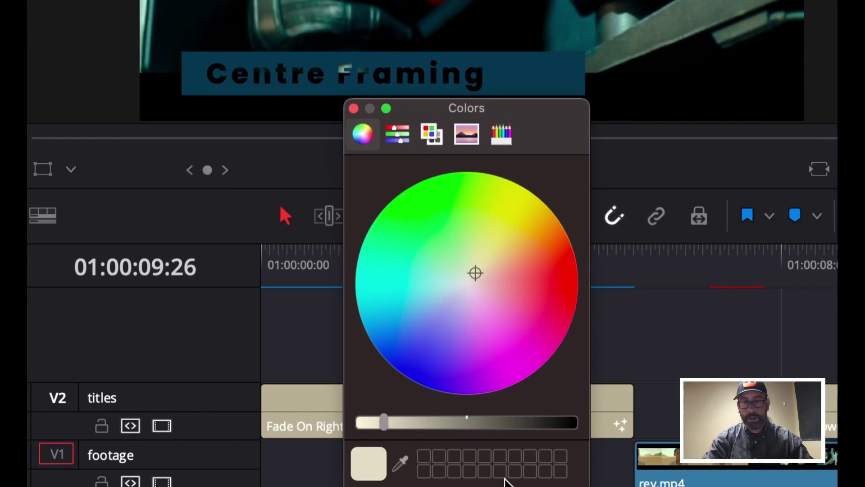
pyautogui.click(561, 486)
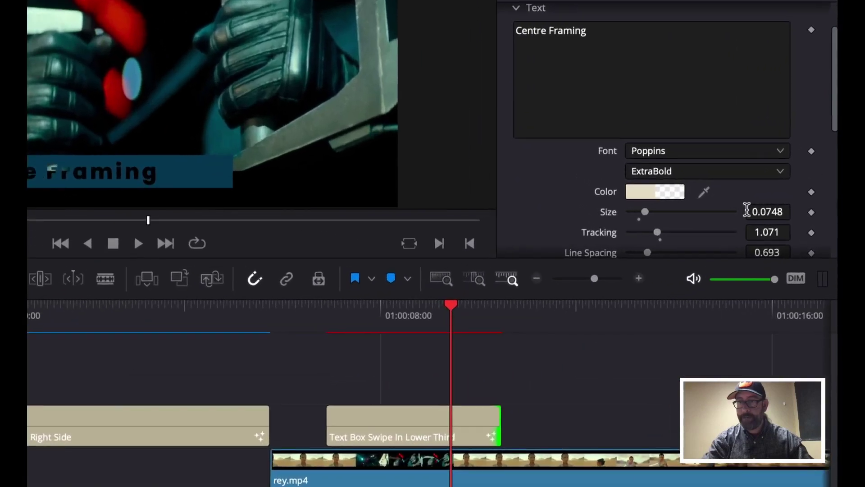
# - Set the "Centre Framing" lower third's text color to white at full brightness
pyautogui.scroll(-5, 773, 212)
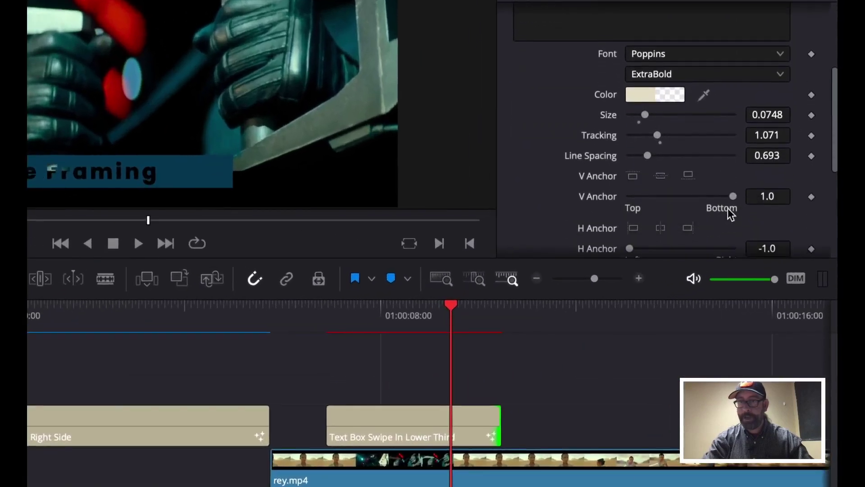
pyautogui.scroll(-3, 703, 155)
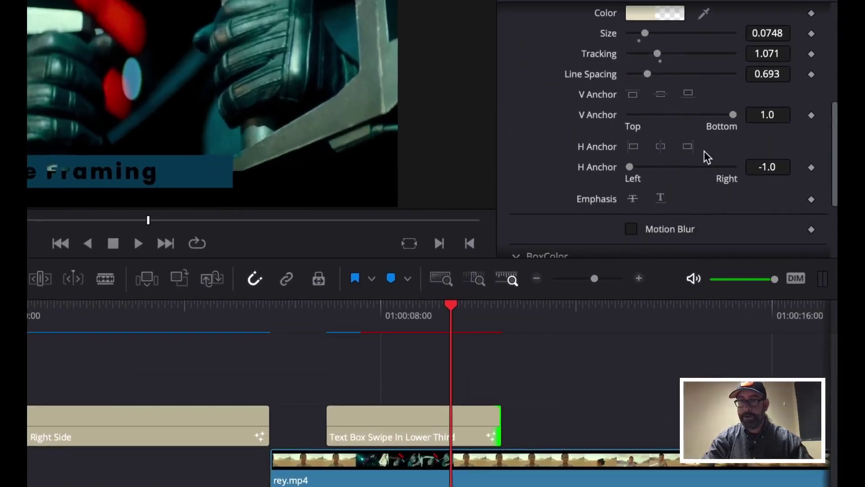
pyautogui.scroll(3, 704, 150)
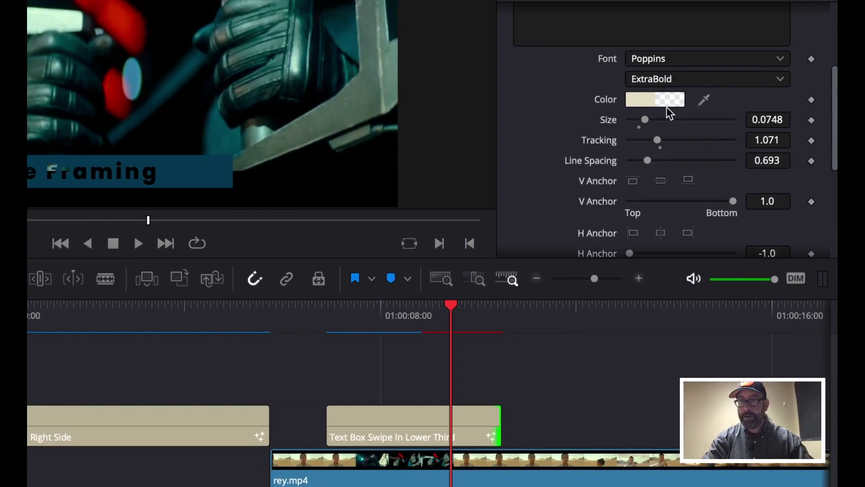
pyautogui.click(666, 98)
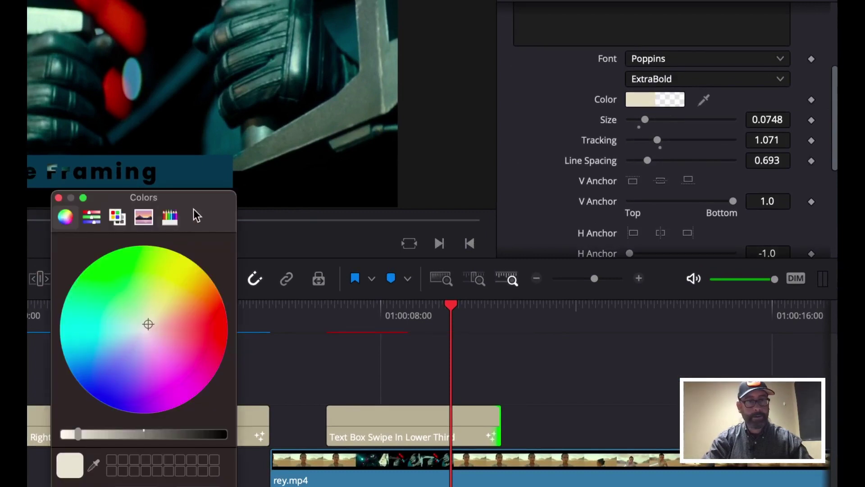
pyautogui.moveTo(203, 204); pyautogui.dragTo(484, 66)
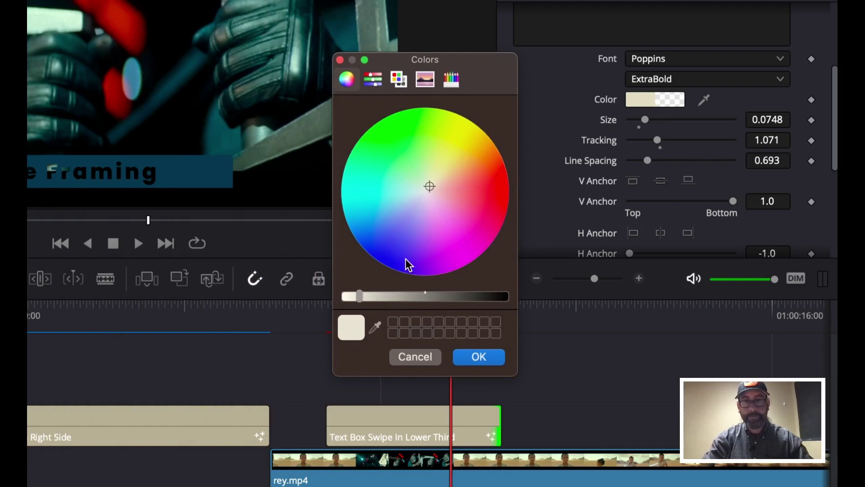
pyautogui.click(430, 84)
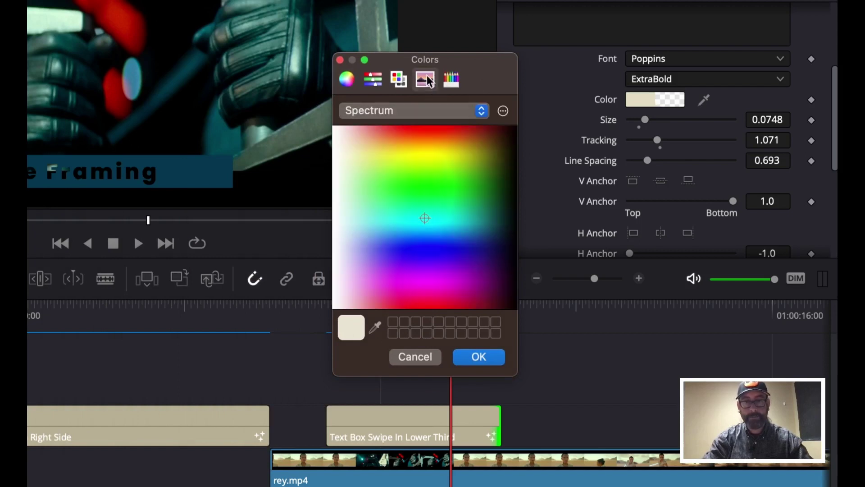
pyautogui.click(451, 81)
pyautogui.click(426, 81)
pyautogui.click(404, 83)
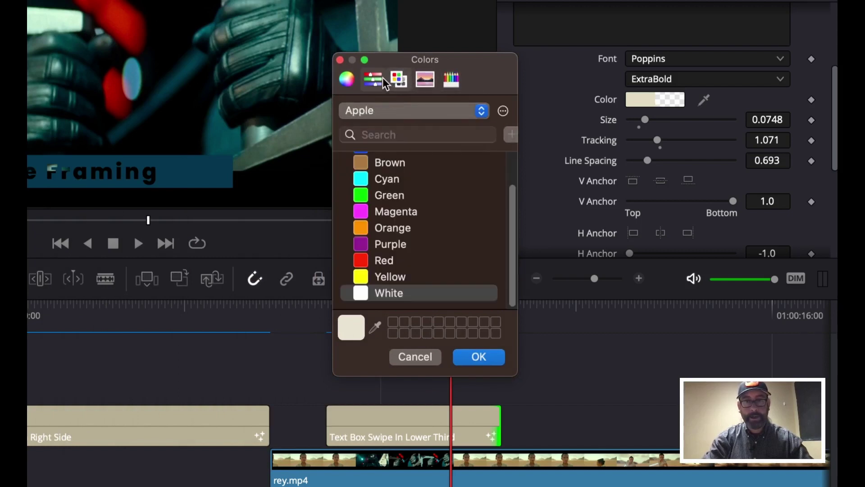
pyautogui.click(371, 80)
pyautogui.click(347, 80)
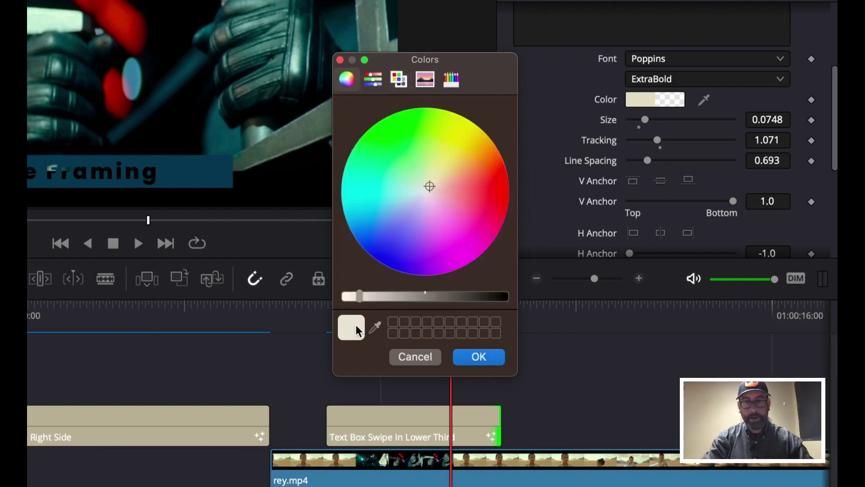
pyautogui.moveTo(359, 298); pyautogui.dragTo(337, 299)
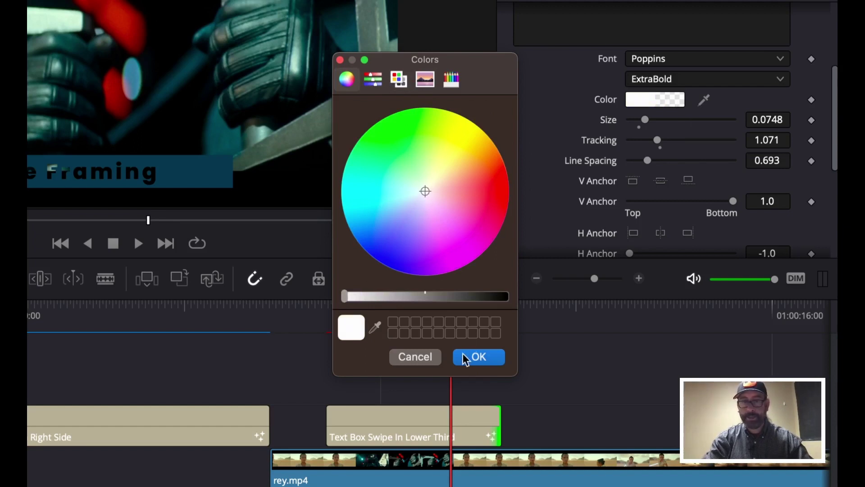
pyautogui.click(450, 78)
pyautogui.click(425, 78)
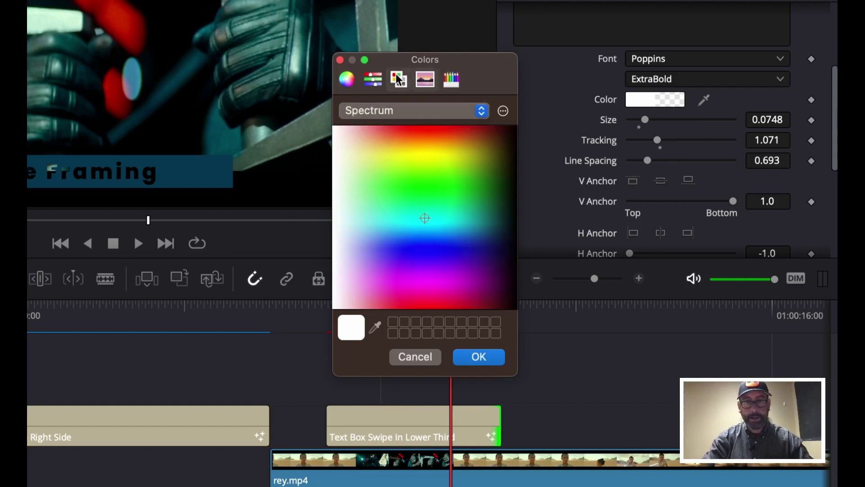
pyautogui.click(398, 79)
pyautogui.click(346, 78)
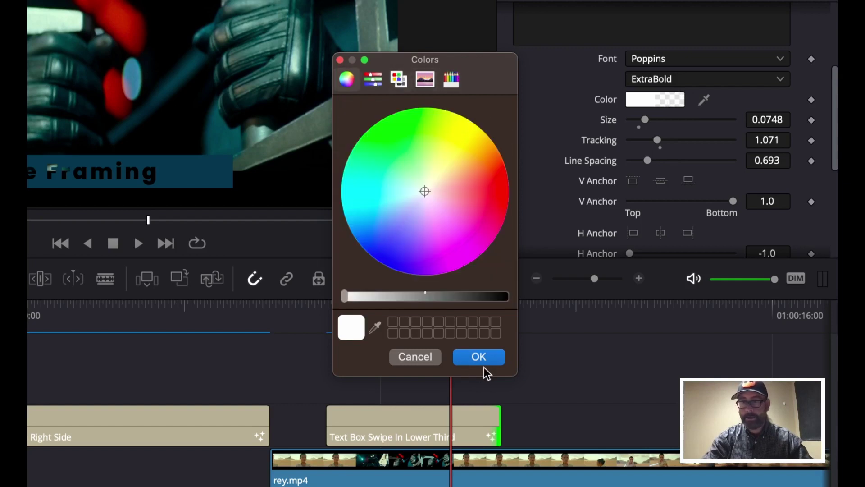
pyautogui.click(490, 356)
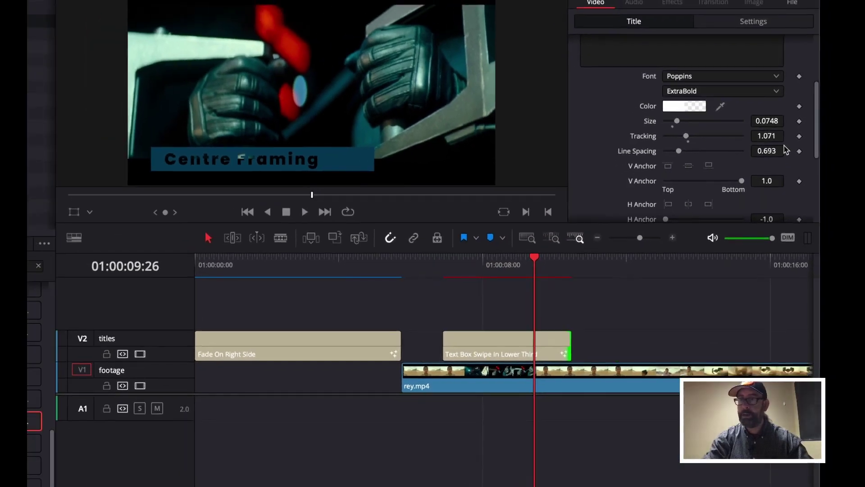
# - Examine the lower third's text, anchor and BoxColor controls and its transform and composite settings for what governs the text color
pyautogui.scroll(-2, 784, 150)
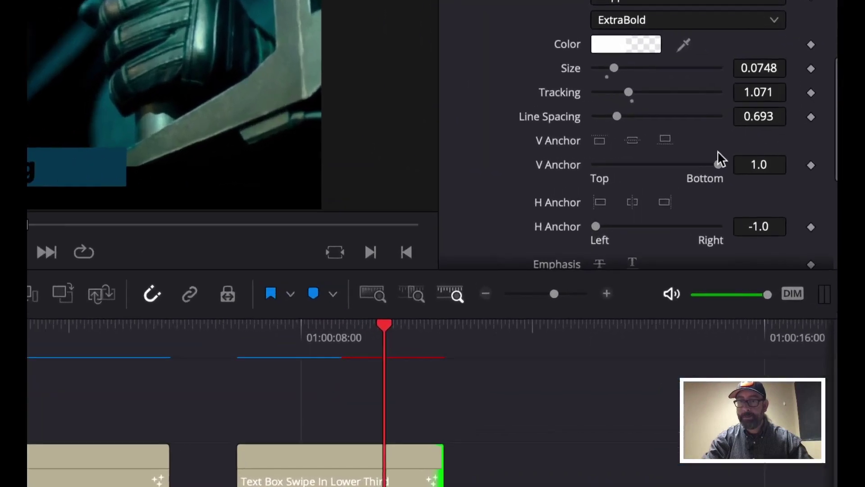
pyautogui.scroll(-6, 741, 153)
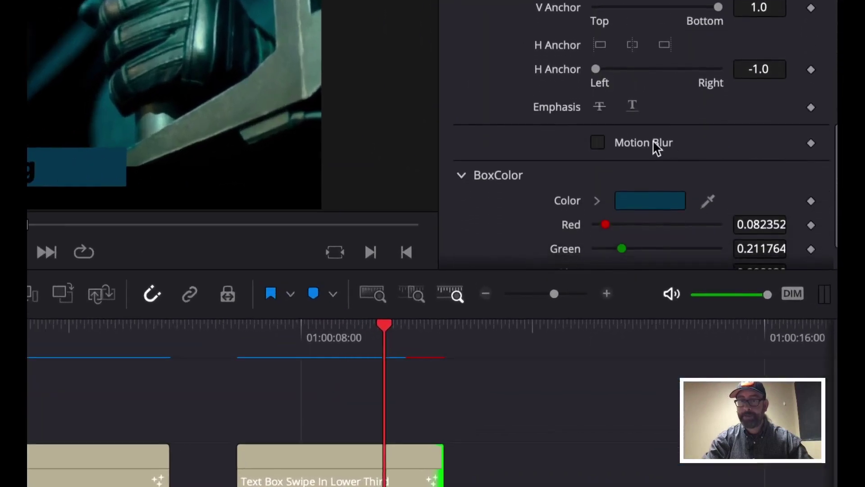
pyautogui.scroll(5, 706, 156)
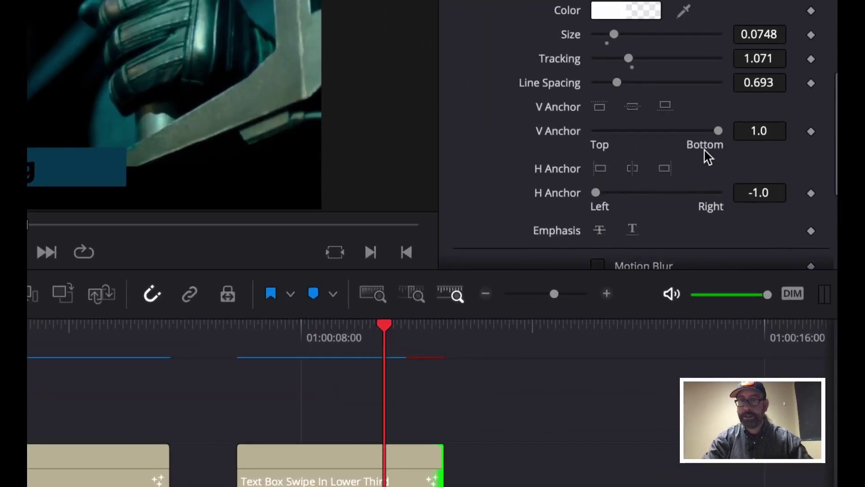
pyautogui.scroll(10, 706, 157)
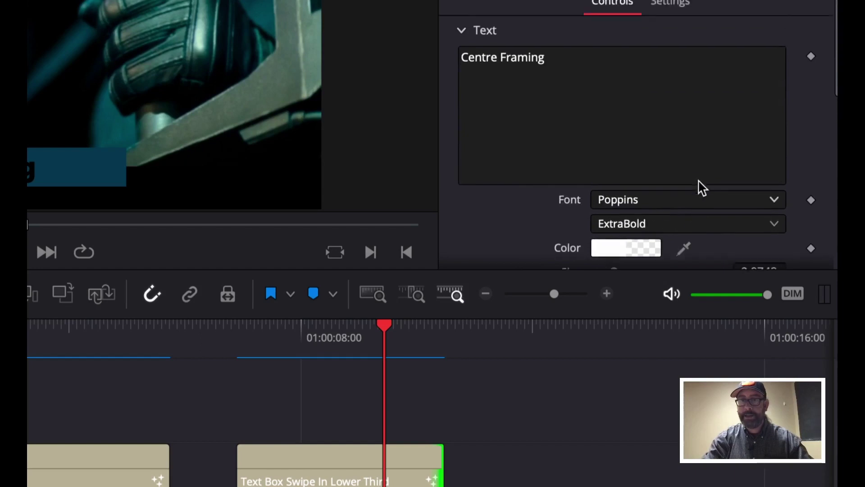
pyautogui.scroll(-7, 700, 187)
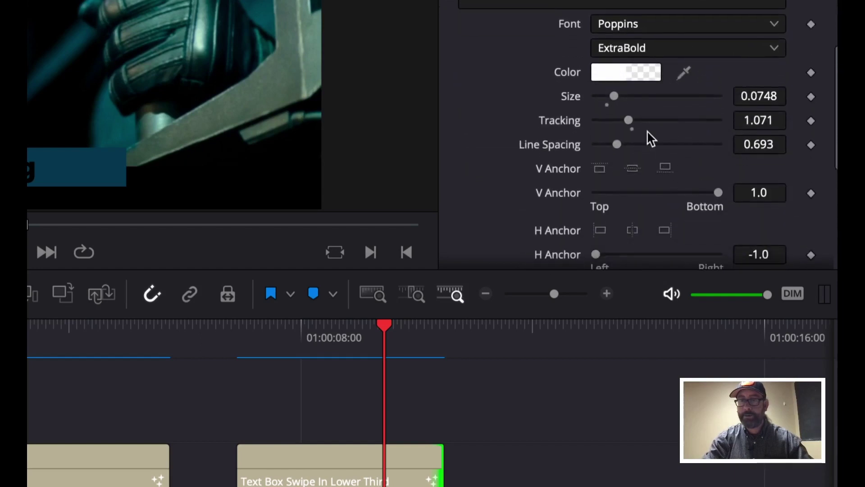
pyautogui.scroll(-5, 704, 139)
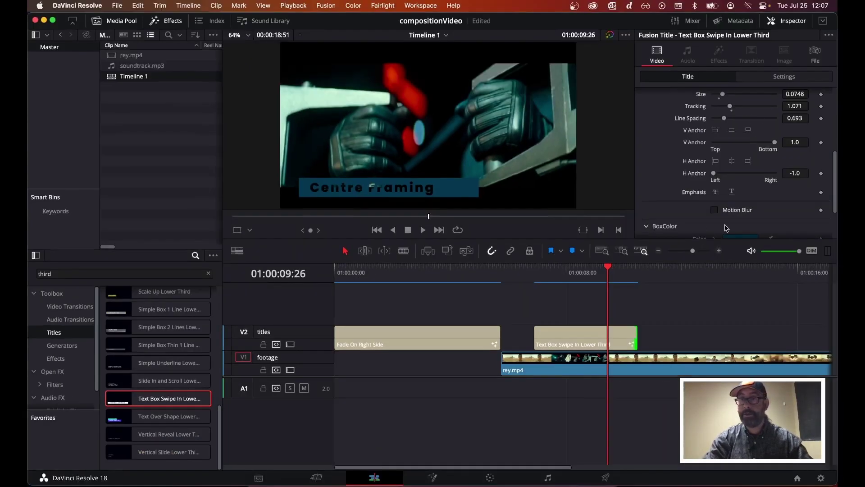
pyautogui.scroll(5, 786, 87)
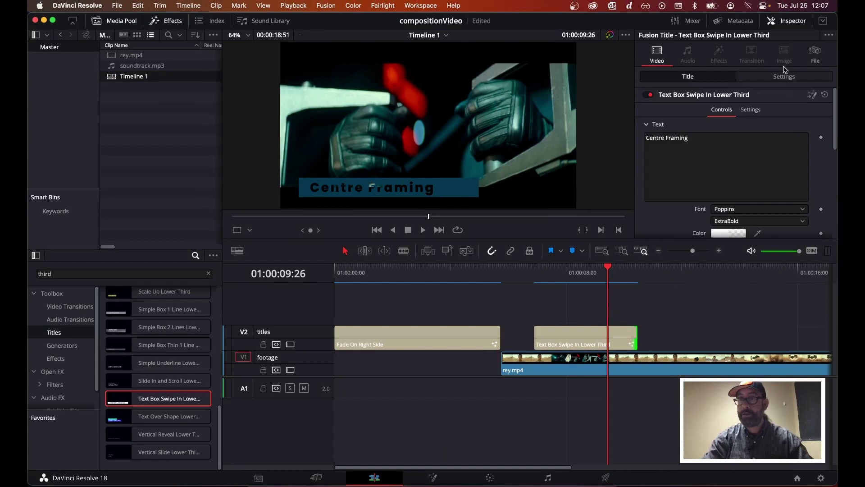
pyautogui.click(784, 76)
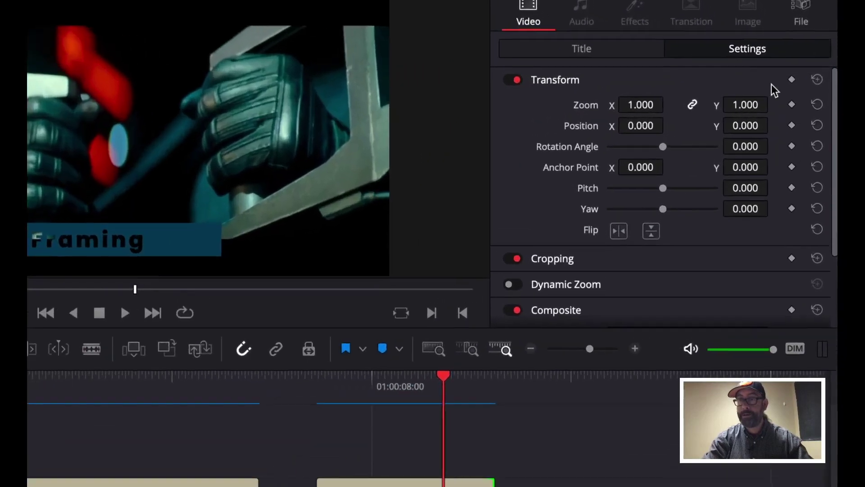
pyautogui.scroll(-4, 747, 188)
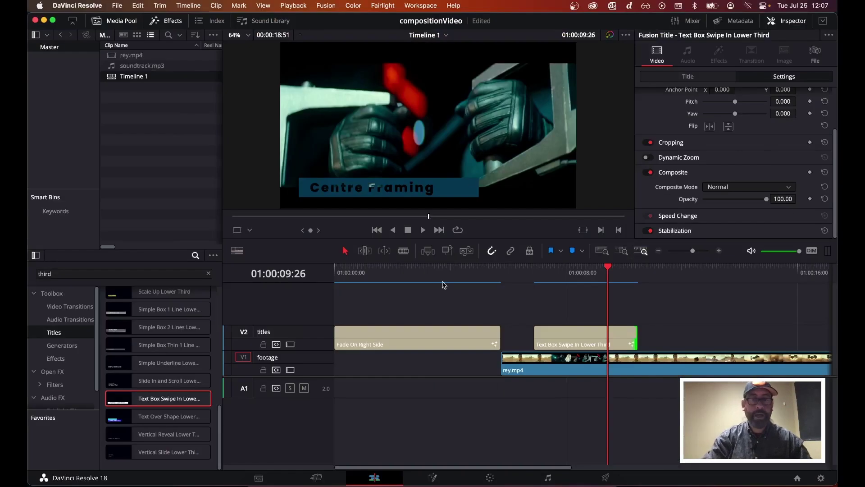
# - Replace the Text Box Swipe In lower third on the titles track with a Text Over Shape Lower Third spanning the playhead
pyautogui.click(586, 342)
pyautogui.press('Delete')
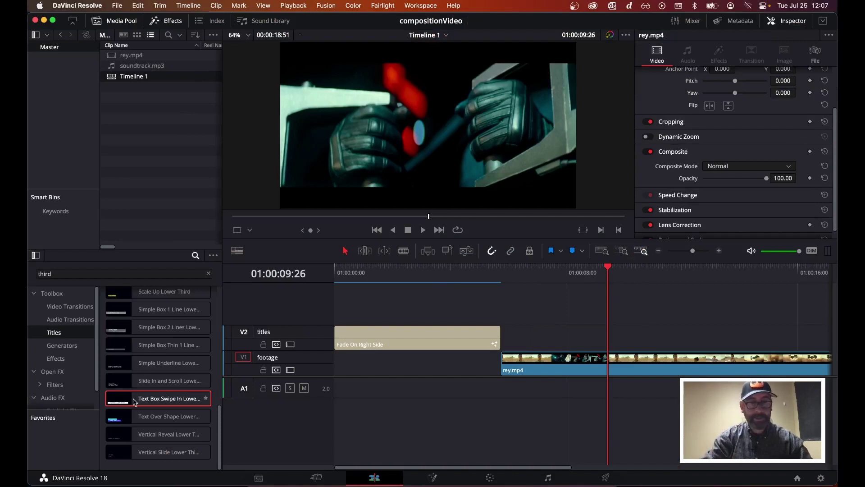
pyautogui.moveTo(158, 416); pyautogui.dragTo(615, 342)
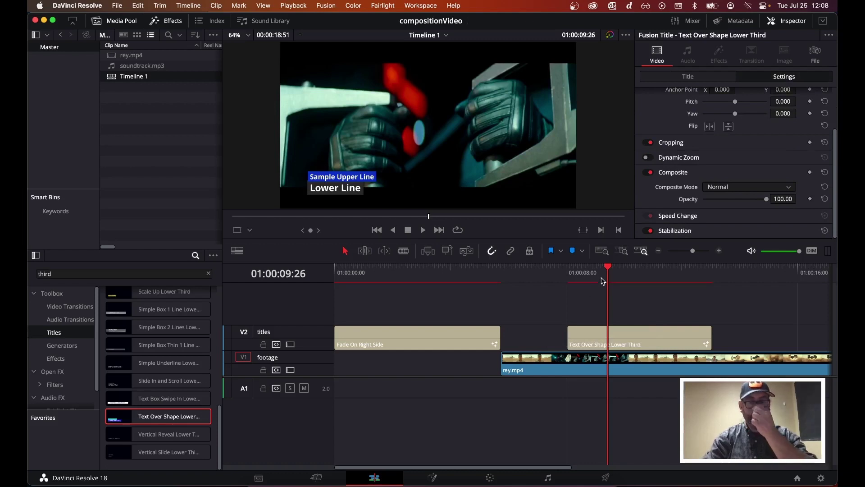
# - Change the upper text of the Text Over Shape Lower Third to "Example 8:"
pyautogui.scroll(3, 835, 110)
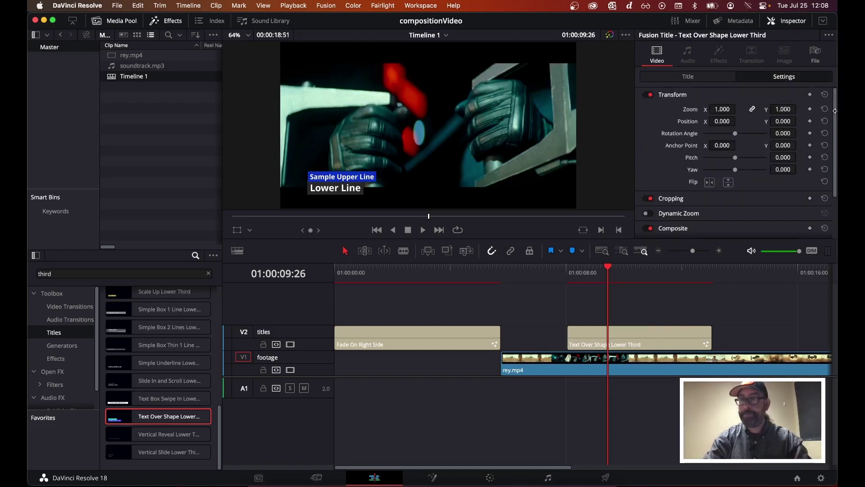
pyautogui.click(714, 77)
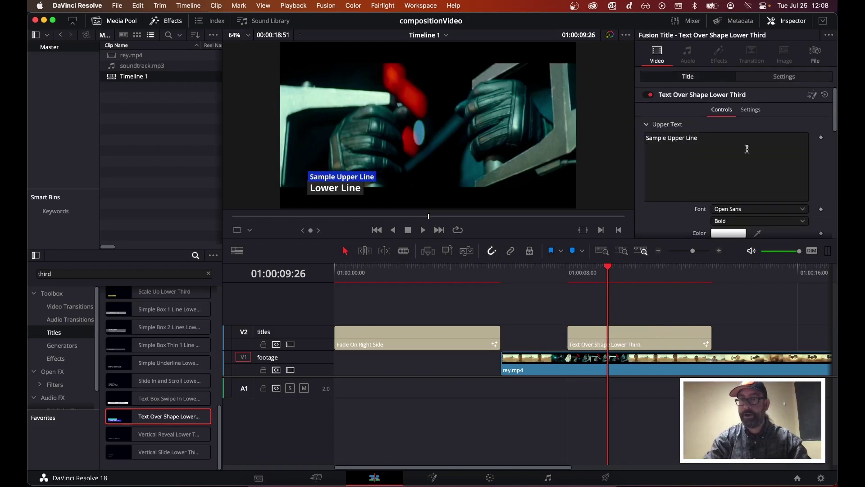
pyautogui.click(713, 141)
pyautogui.press('super+a')
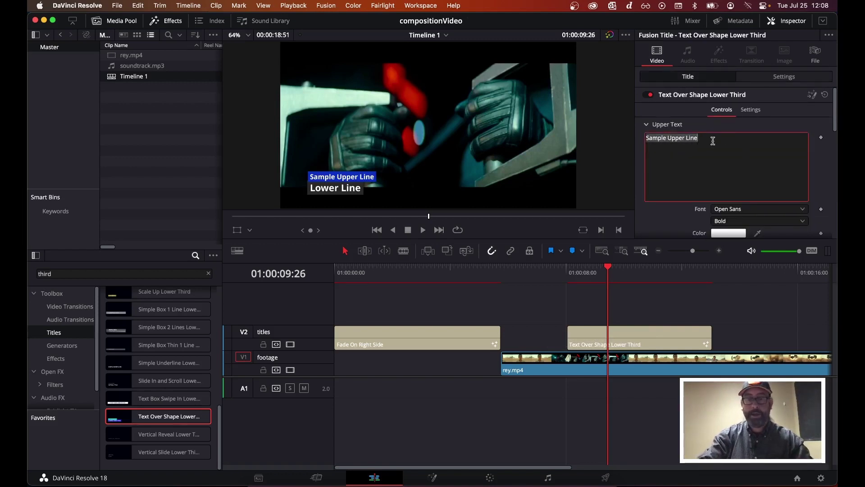
pyautogui.write('Example')
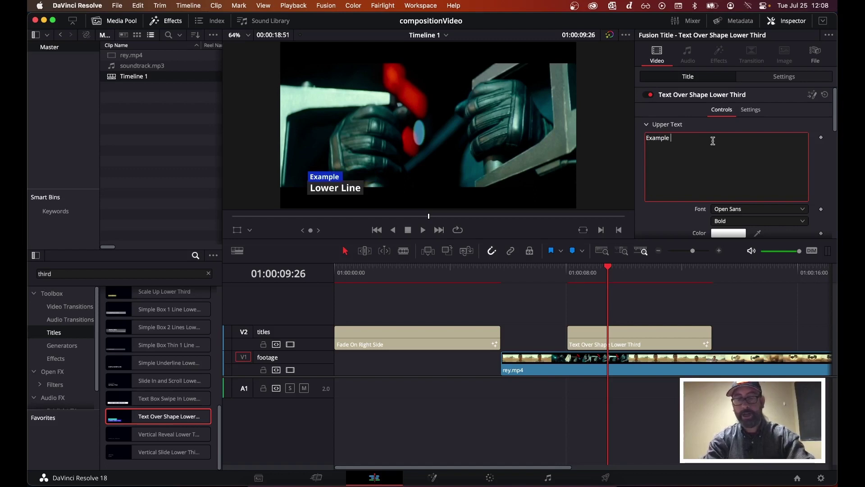
pyautogui.write(' 8:')
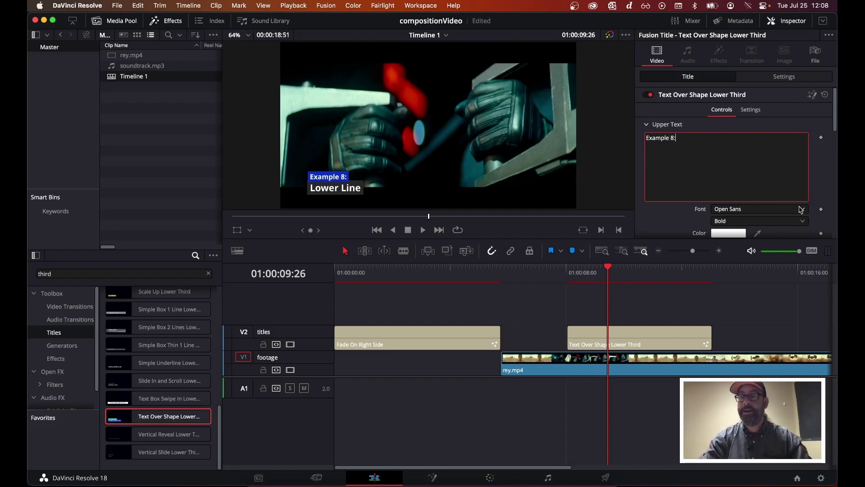
# - Set the font of the lower third's upper text "Example 8:" to Poppins Regular
pyautogui.click(768, 210)
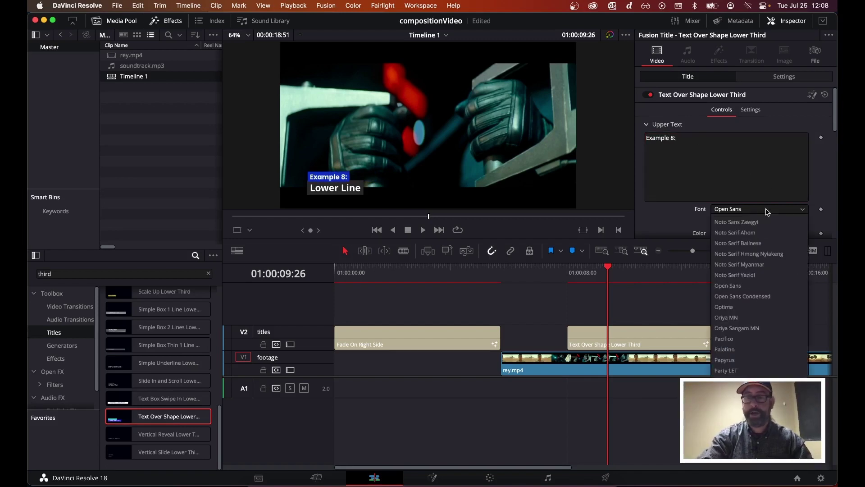
pyautogui.press('Return')
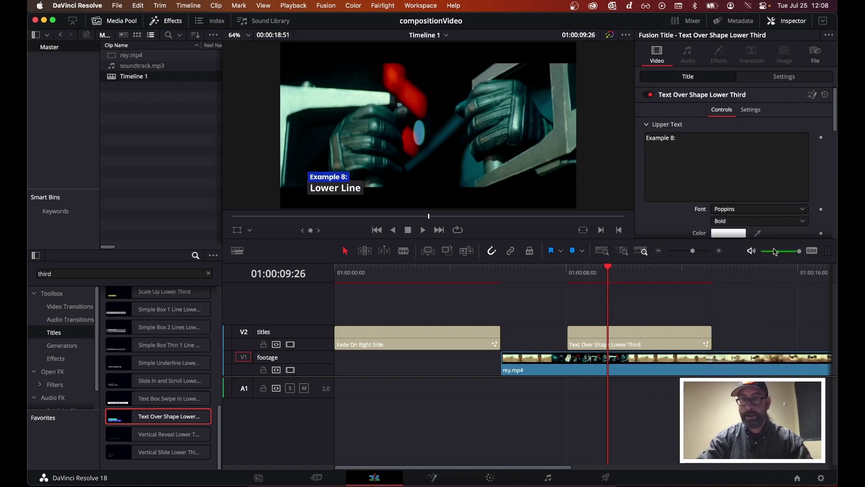
pyautogui.scroll(-1, 806, 189)
pyautogui.scroll(-3, 806, 189)
pyautogui.scroll(-3, 776, 213)
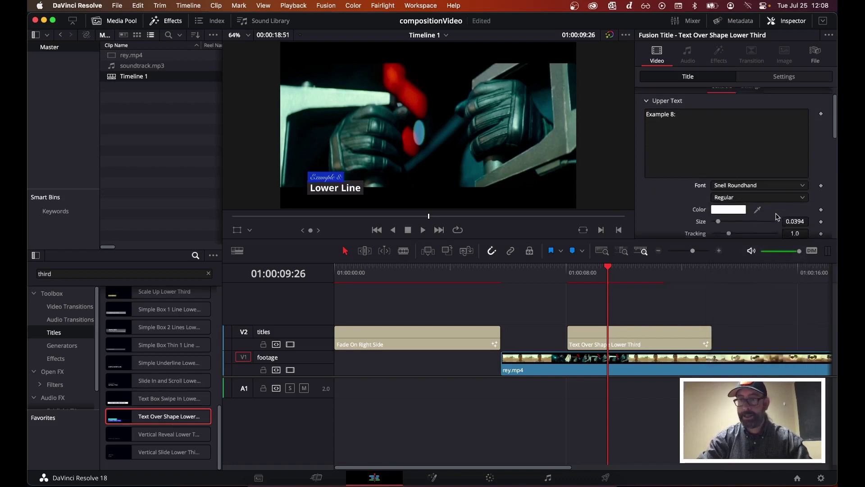
pyautogui.click(753, 170)
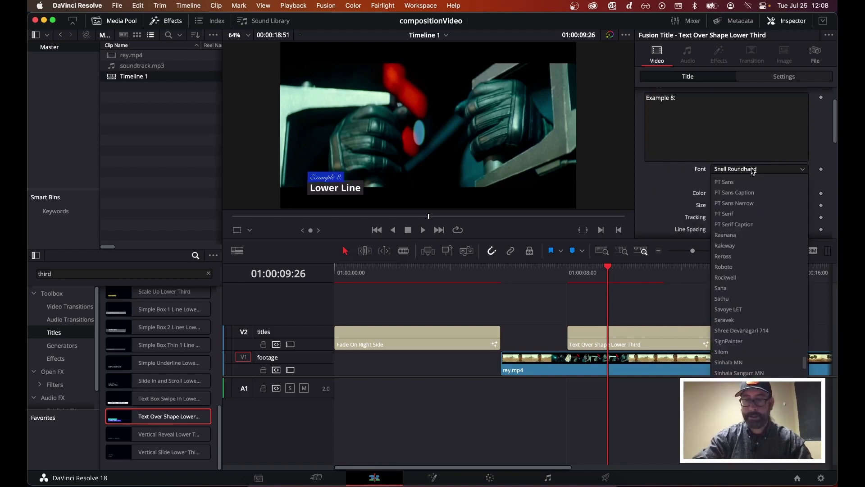
pyautogui.write('pop')
pyautogui.press('Return')
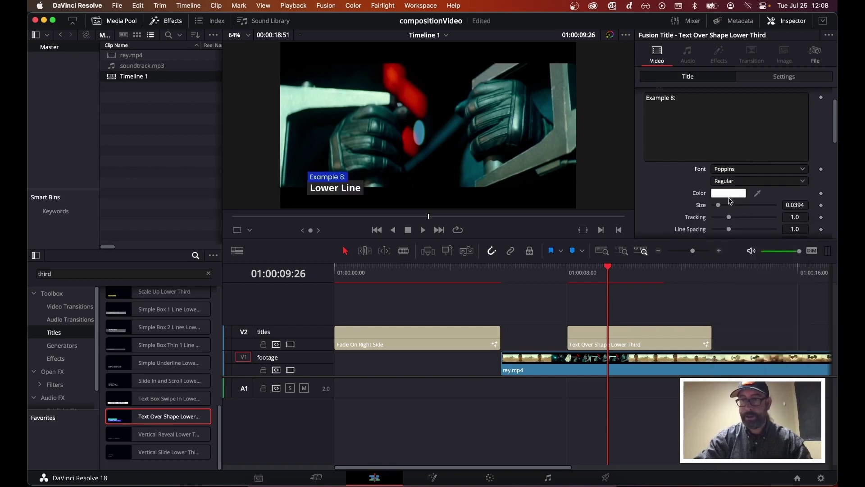
# - Enlarge the upper text to size 0.0827 and round its background box with a corner radius of 0.157
pyautogui.moveTo(719, 205); pyautogui.dragTo(723, 206)
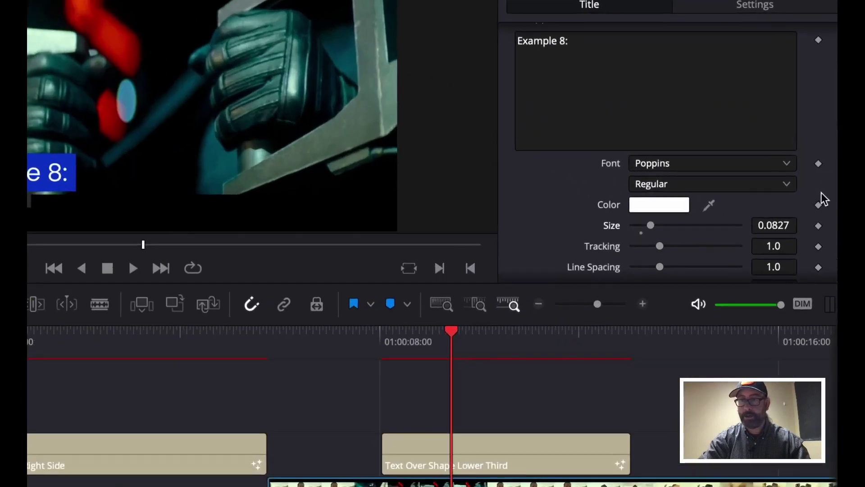
pyautogui.scroll(-3, 823, 188)
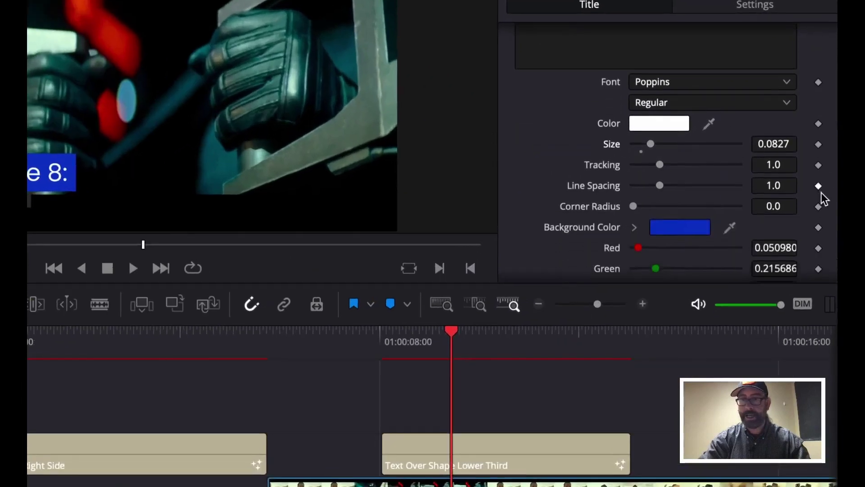
pyautogui.scroll(-2, 821, 193)
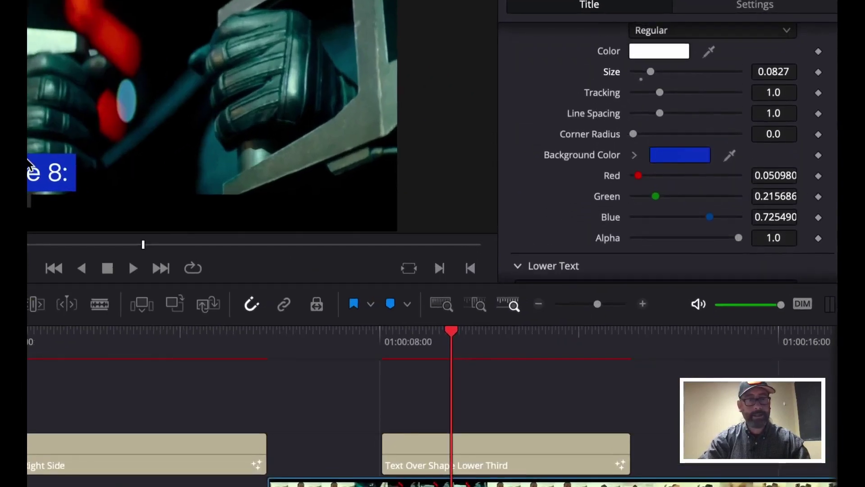
pyautogui.moveTo(636, 131); pyautogui.dragTo(653, 131)
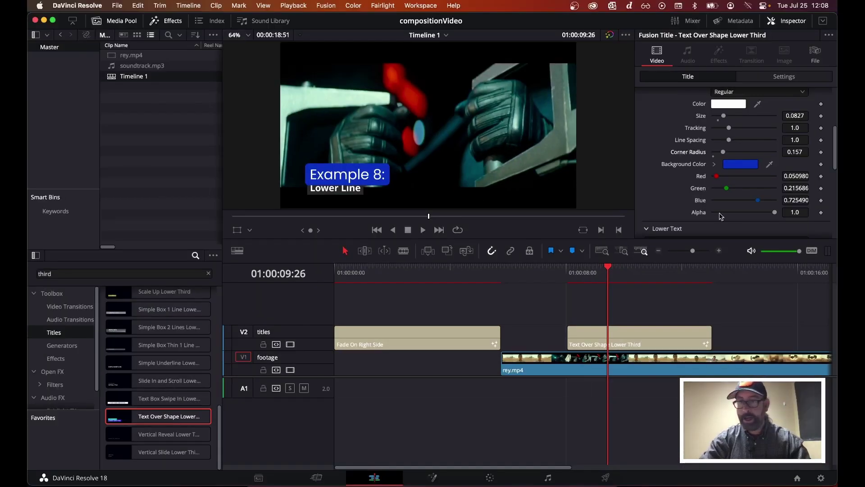
# - Replace the lower text of the Text Over Shape Lower Third with "Centre Framing"
pyautogui.scroll(5, 766, 149)
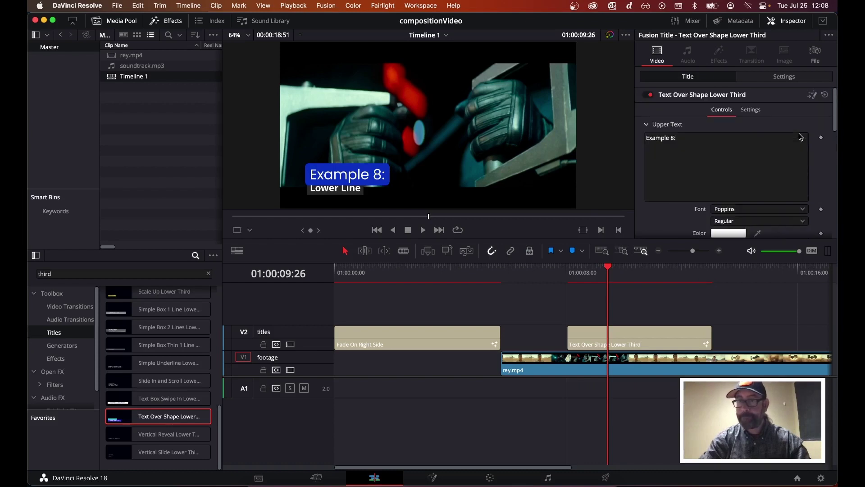
pyautogui.scroll(-8, 766, 135)
pyautogui.scroll(-3, 801, 136)
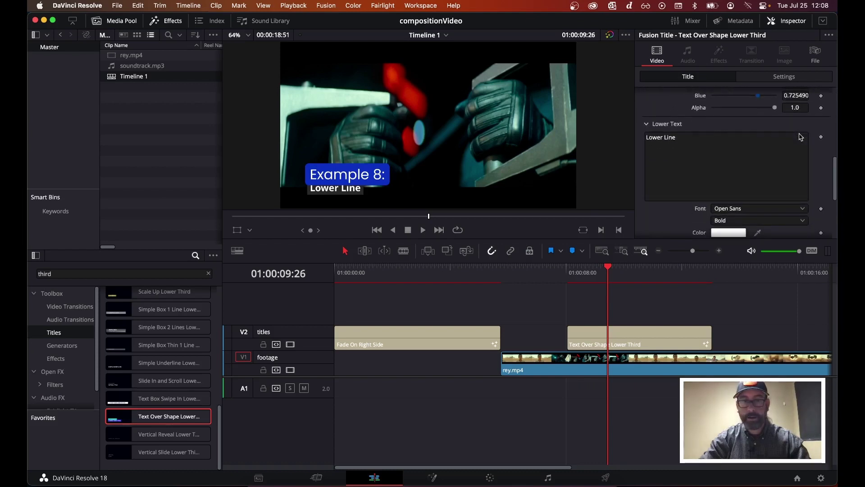
pyautogui.scroll(-5, 694, 155)
pyautogui.scroll(4, 703, 135)
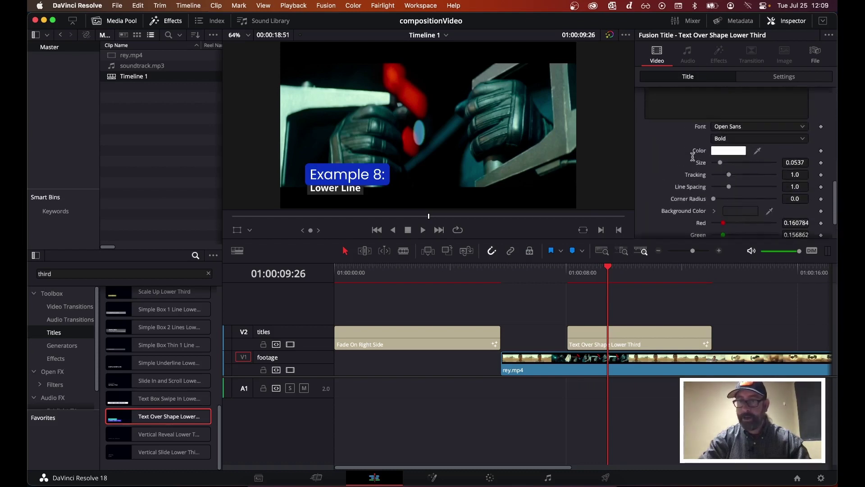
pyautogui.click(696, 115)
pyautogui.press('super+a')
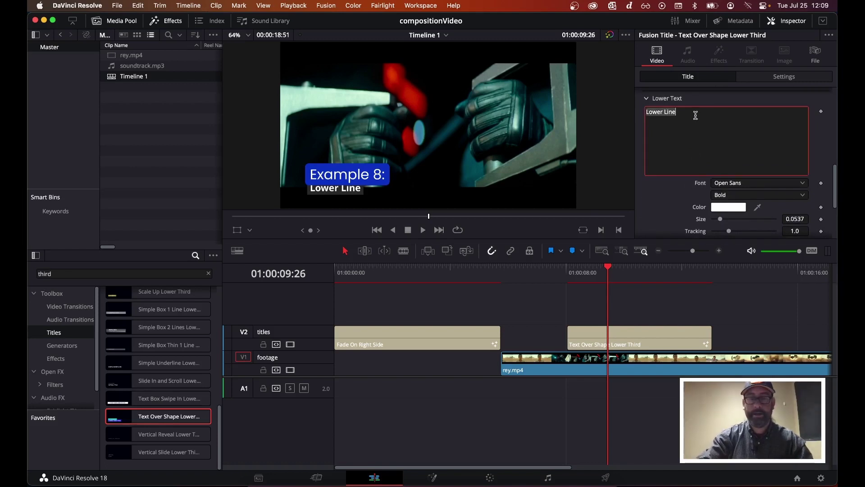
pyautogui.write('Centre')
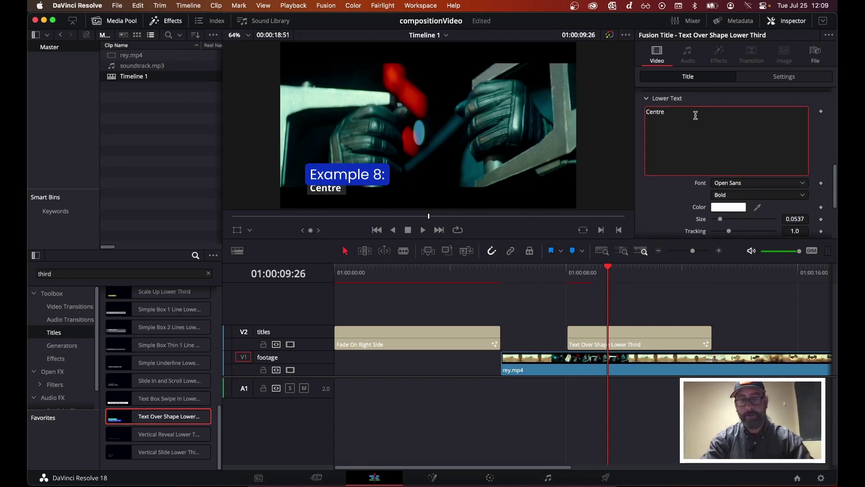
pyautogui.write(' Framing')
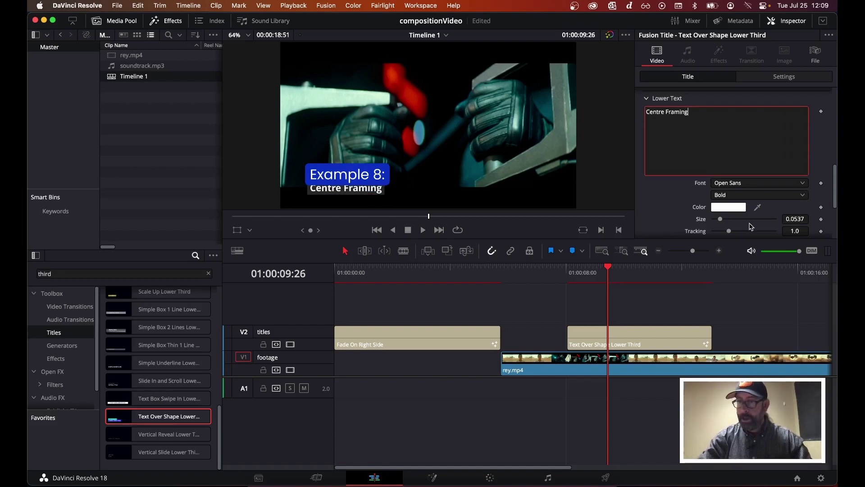
# - Set the "Centre Framing" text size to 0.1063 and reduce the "Example 8:" text size to 0.0591
pyautogui.click(723, 222)
pyautogui.moveTo(723, 222); pyautogui.dragTo(731, 221)
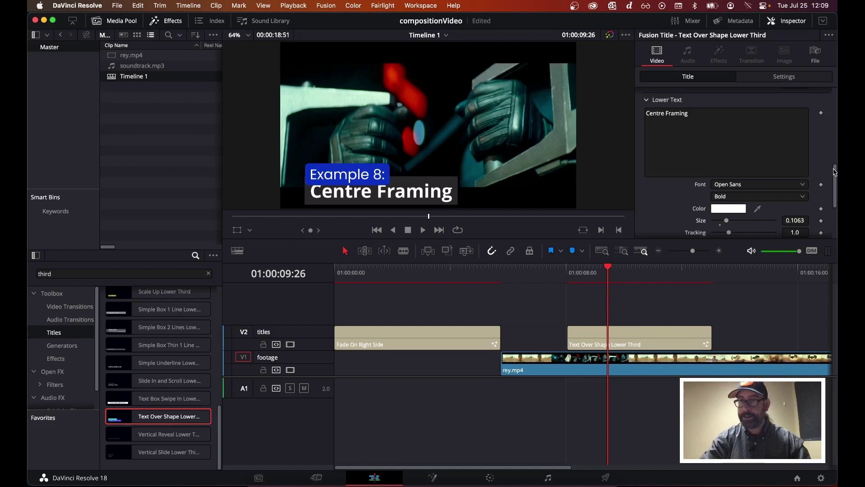
pyautogui.moveTo(836, 175); pyautogui.dragTo(835, 136)
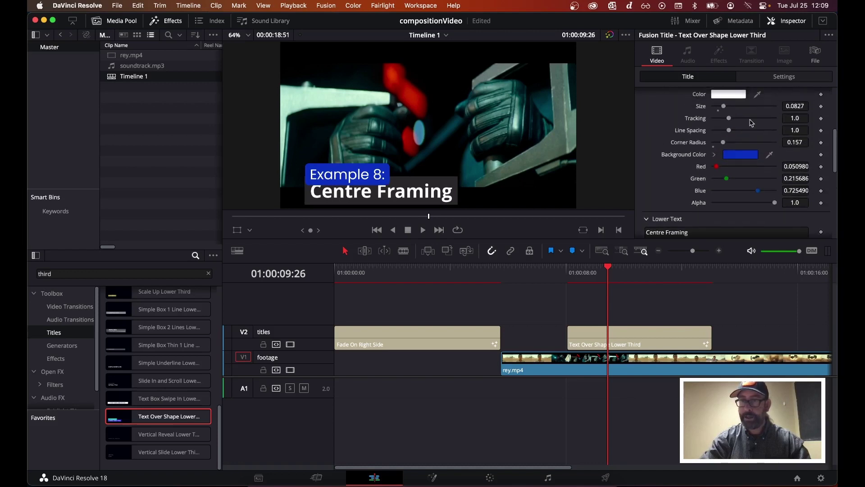
pyautogui.moveTo(726, 108); pyautogui.dragTo(723, 108)
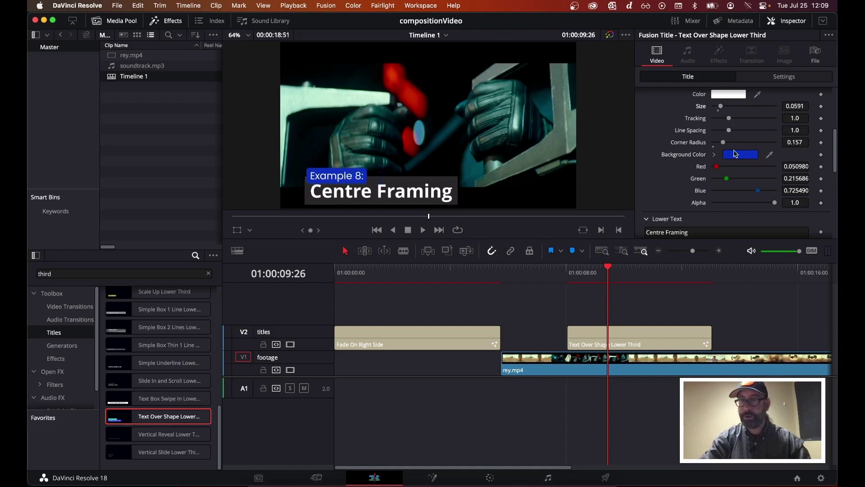
# - Round the background box behind "Centre Framing" with a corner radius of 0.094
pyautogui.scroll(-5, 737, 165)
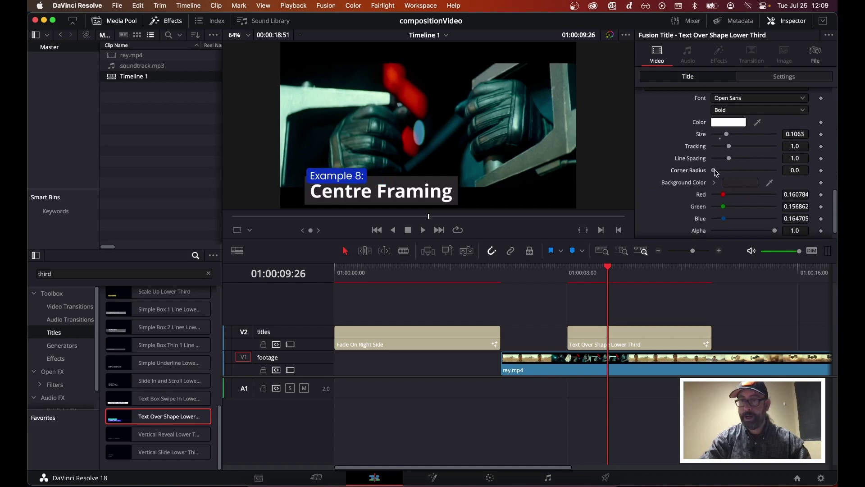
pyautogui.moveTo(717, 172); pyautogui.dragTo(721, 173)
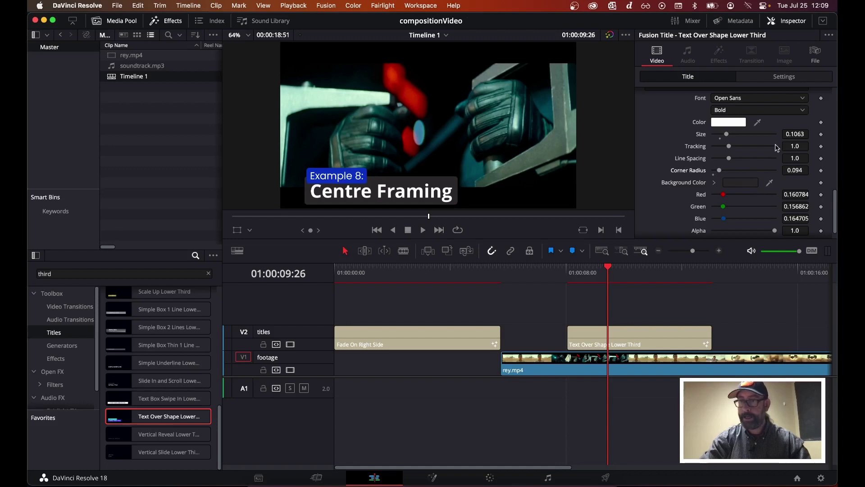
pyautogui.click(732, 124)
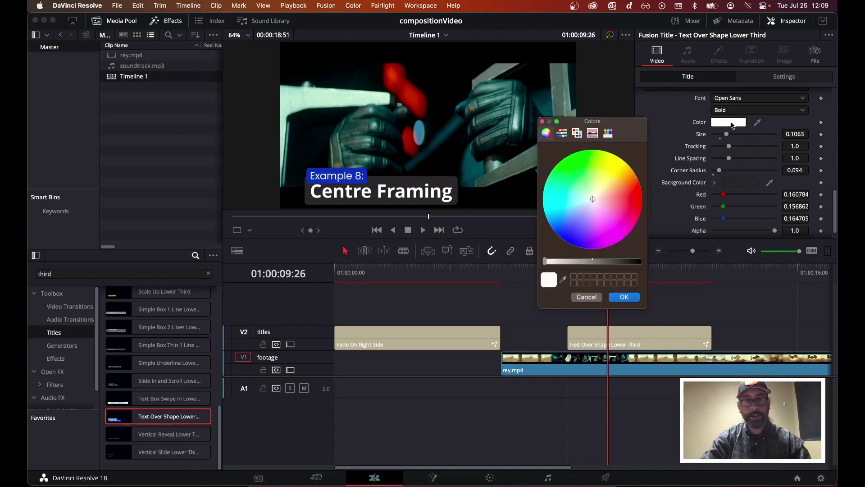
pyautogui.click(541, 122)
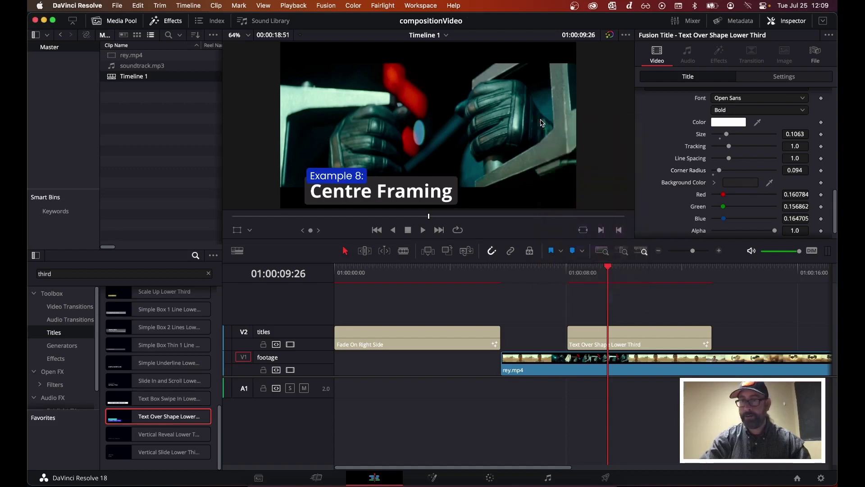
# - Set the lower text's background color to dark navy blue, about red 0.078, green 0.137 and blue 0.212
pyautogui.scroll(-1, 730, 145)
pyautogui.scroll(7, 722, 173)
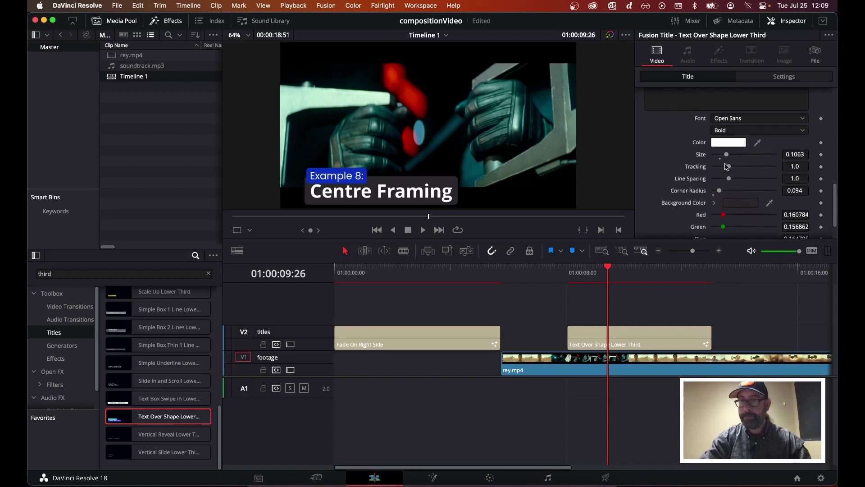
pyautogui.scroll(-6, 725, 166)
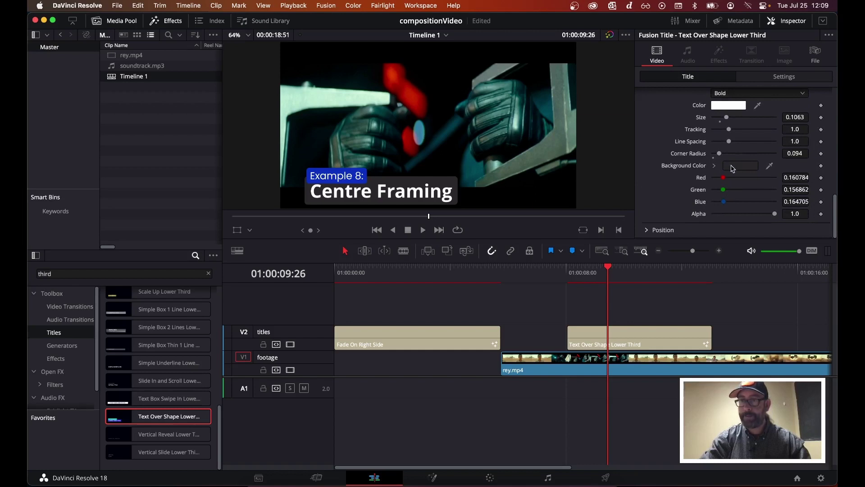
pyautogui.click(732, 167)
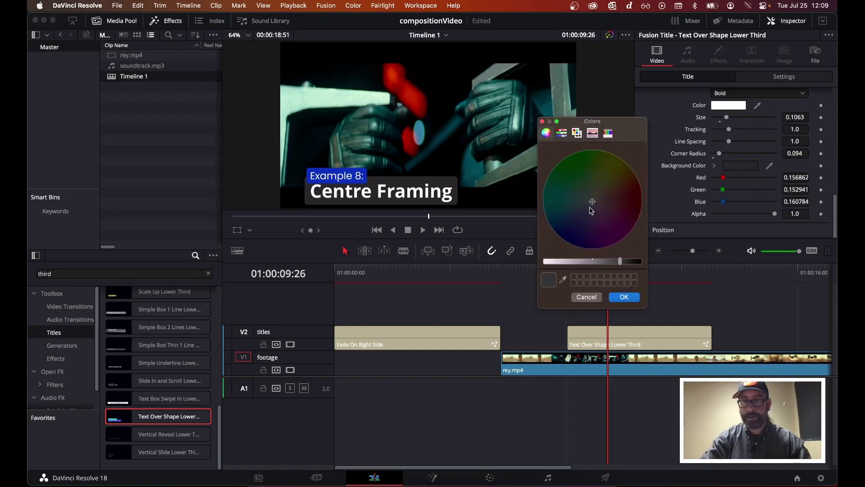
pyautogui.moveTo(590, 208); pyautogui.dragTo(567, 217)
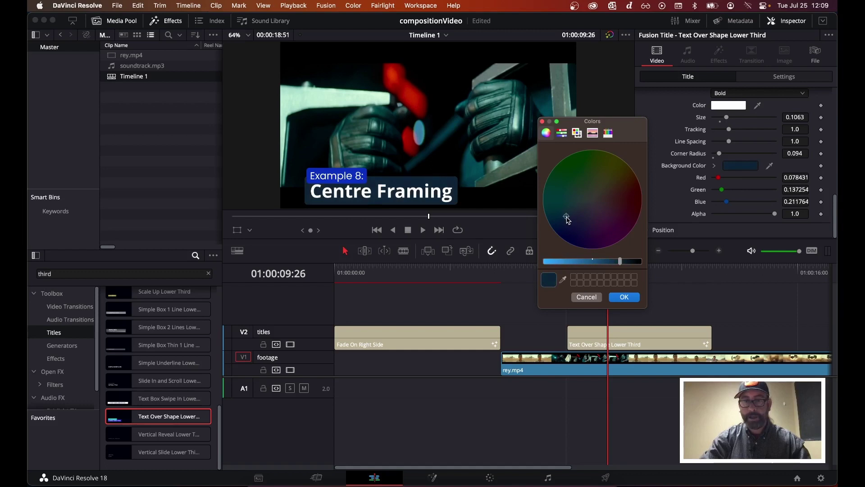
pyautogui.click(623, 297)
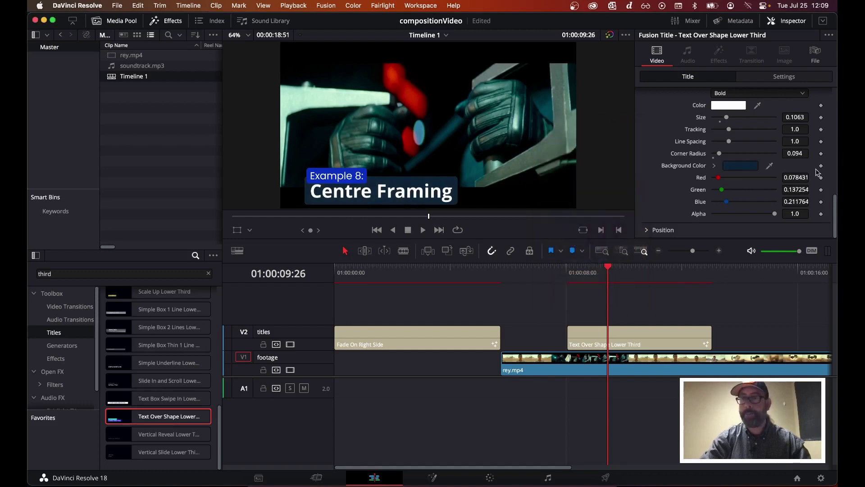
# - Change the upper text's background color to a muted teal blue, about red 0.216, green 0.416 and blue 0.545
pyautogui.scroll(10, 818, 172)
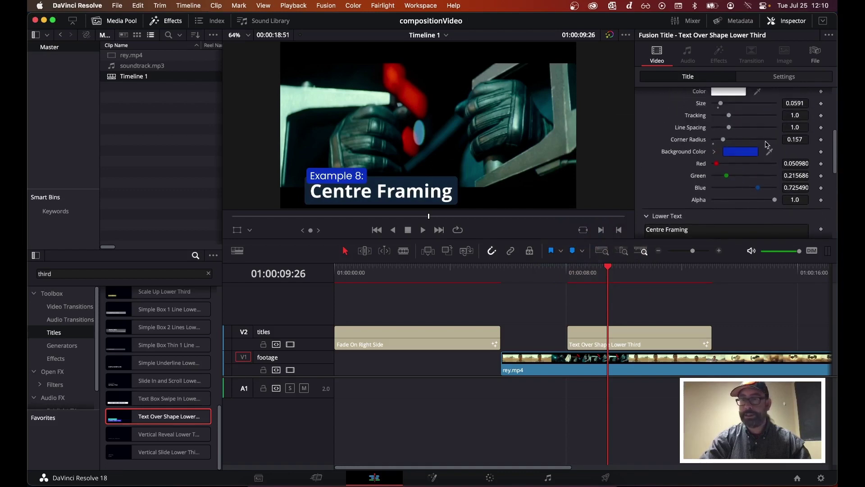
pyautogui.click(741, 152)
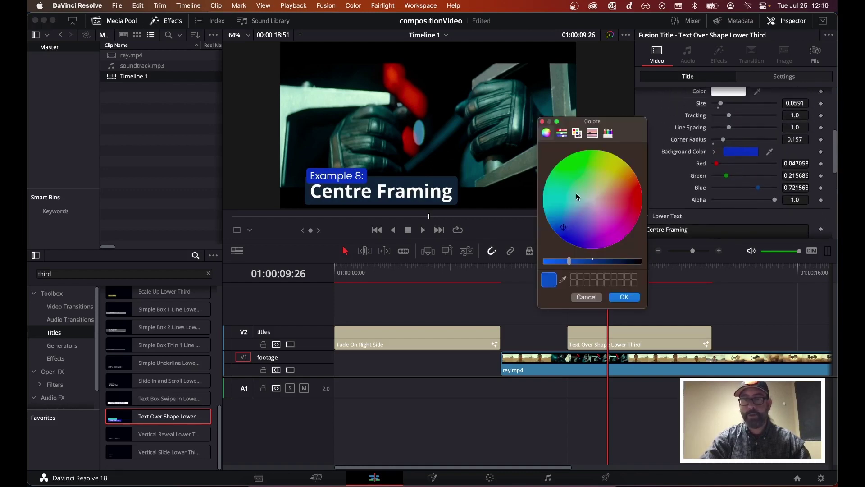
pyautogui.moveTo(572, 201)
pyautogui.mouseDown()
pyautogui.moveTo(599, 199)
pyautogui.moveTo(594, 213)
pyautogui.moveTo(564, 208)
pyautogui.moveTo(560, 226)
pyautogui.moveTo(614, 233)
pyautogui.moveTo(593, 205)
pyautogui.moveTo(566, 211)
pyautogui.mouseUp()
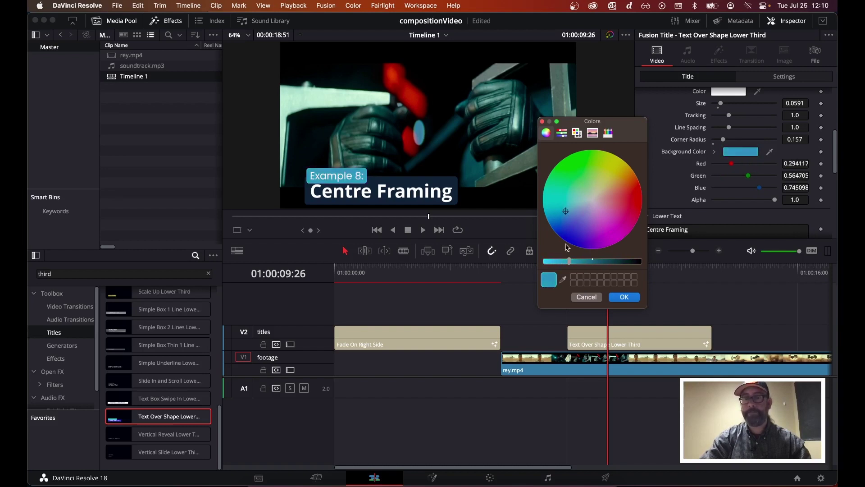
pyautogui.moveTo(569, 265); pyautogui.dragTo(588, 266)
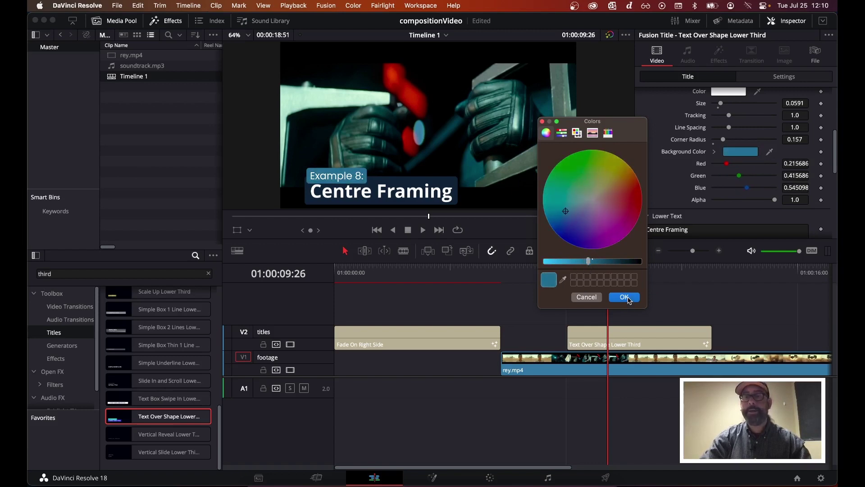
pyautogui.click(624, 297)
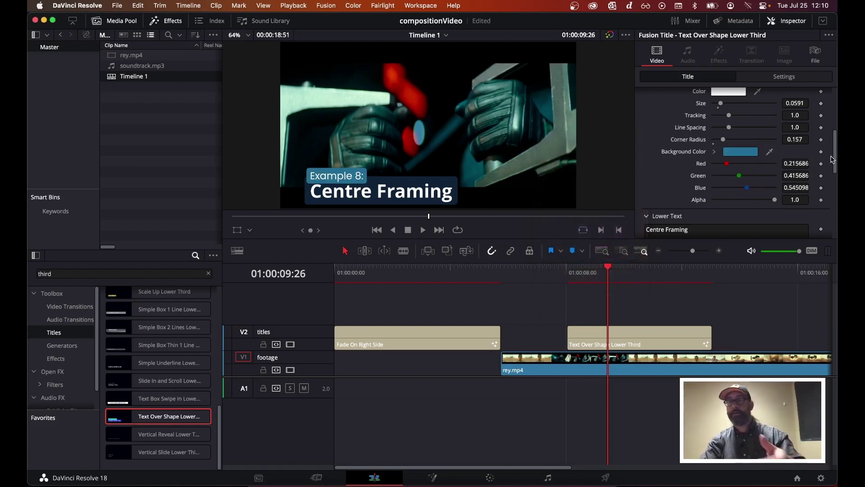
# - Change the font of the "Centre Framing" lower text to Poppins Bold
pyautogui.scroll(3, 823, 131)
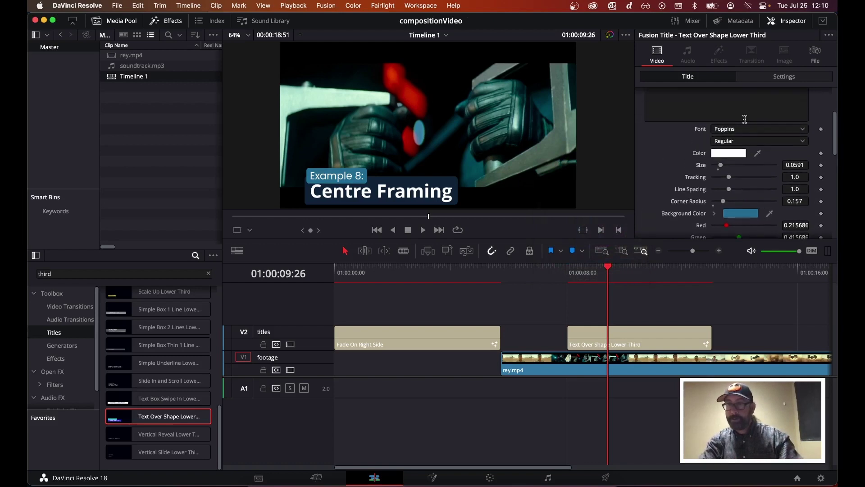
pyautogui.scroll(-7, 745, 119)
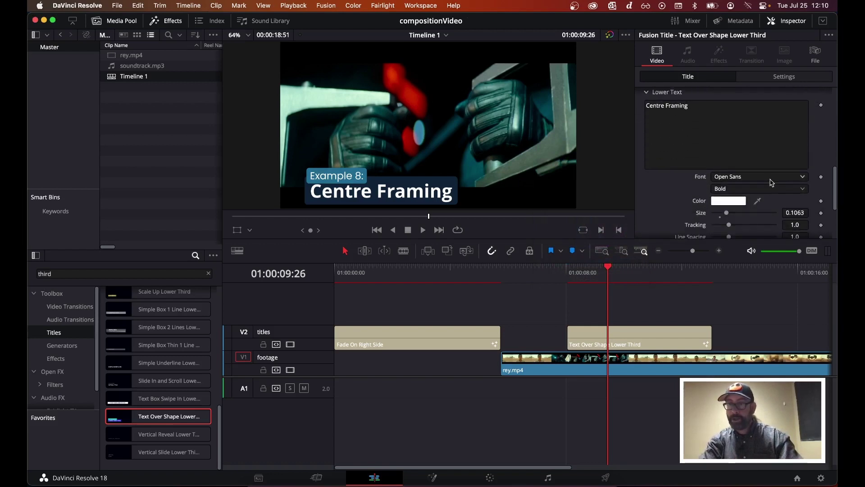
pyautogui.click(770, 177)
pyautogui.scroll(-5, 770, 182)
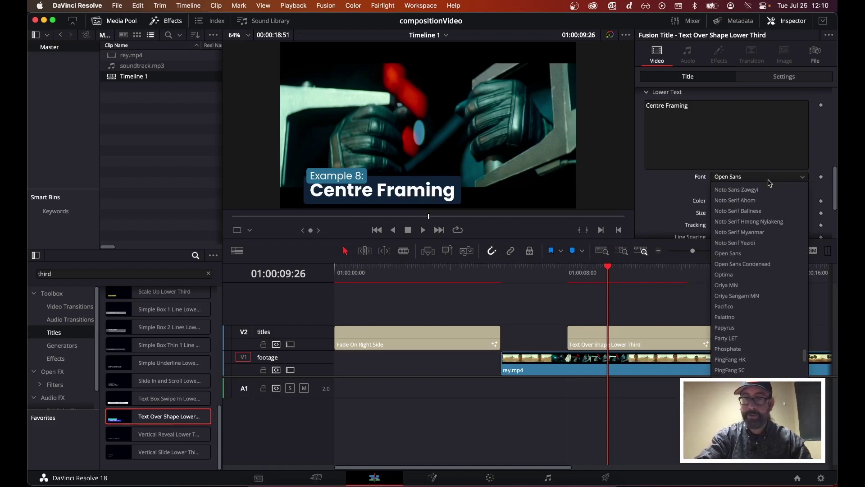
pyautogui.click(769, 182)
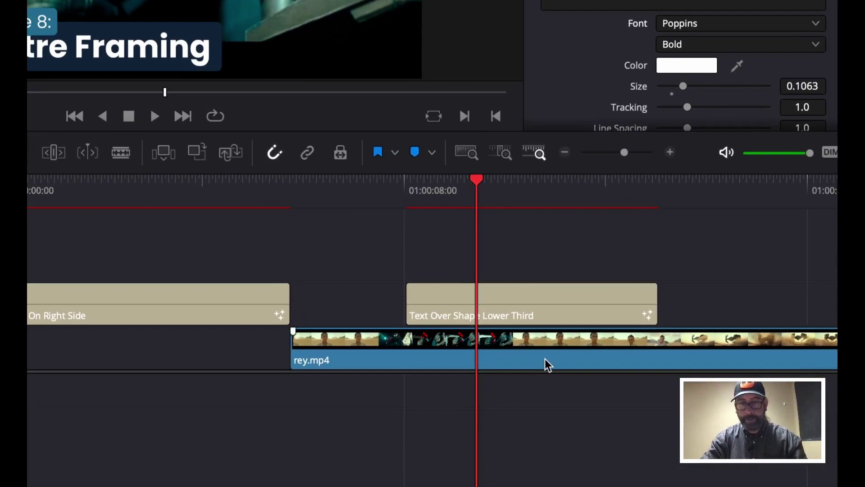
# - Set the duration of the rey.mp4 clip on the footage track to 15 seconds
pyautogui.click(548, 364)
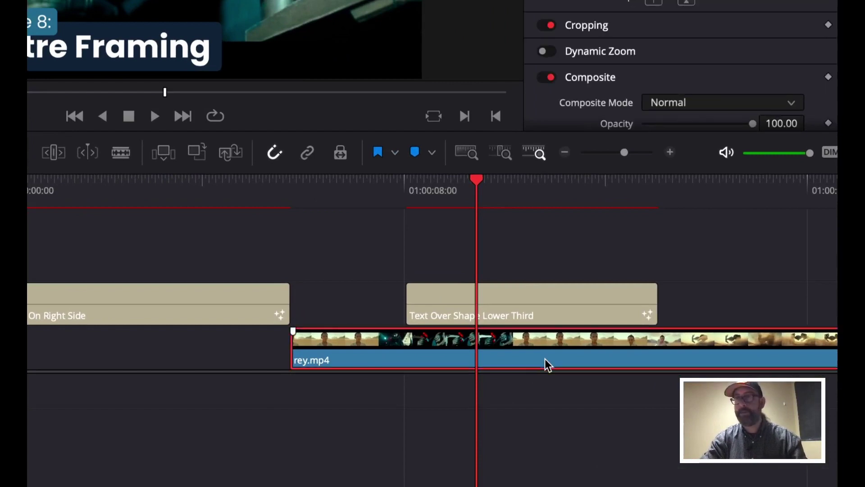
pyautogui.rightClick(548, 364)
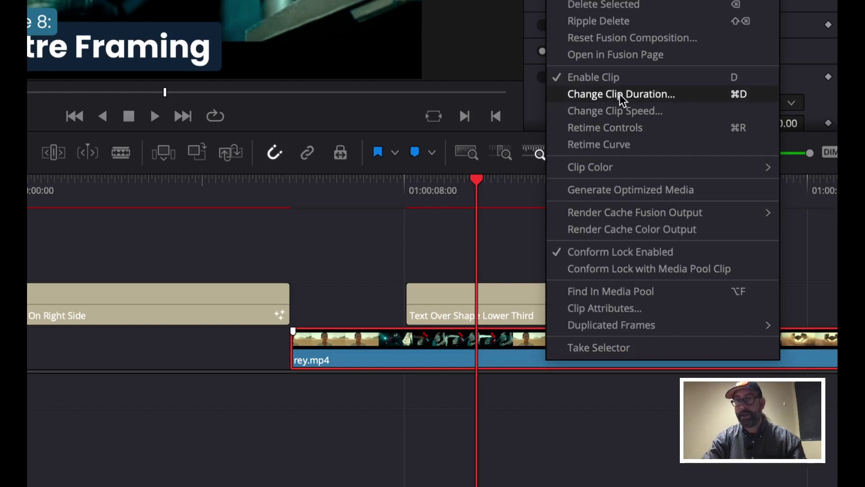
pyautogui.click(686, 99)
pyautogui.click(624, 245)
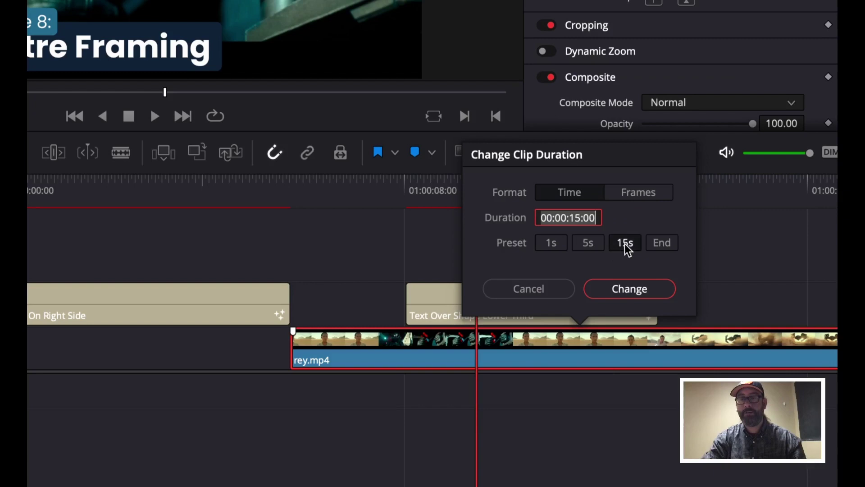
pyautogui.click(629, 289)
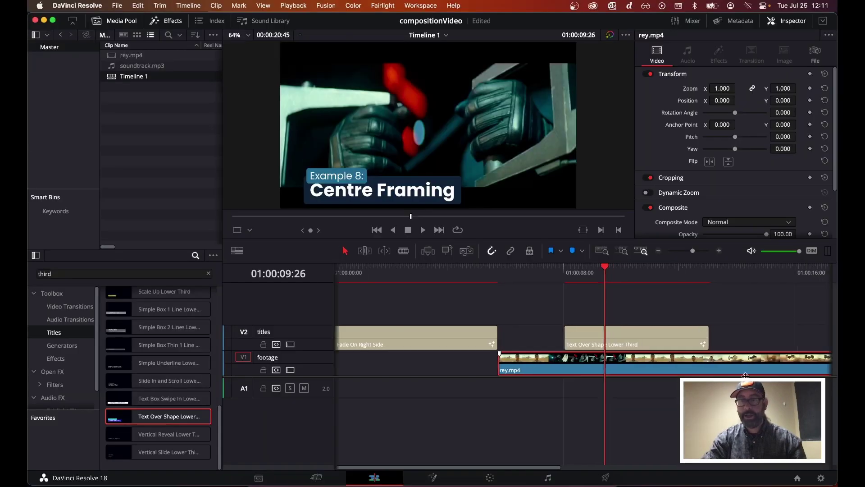
# - Mark a rey.mp4 source excerpt from 00:02:08:40 to 00:02:22:02 and add its video only after the first footage clip, at 01:00:20:45
pyautogui.hscroll(10, 503, 296)
pyautogui.moveTo(481, 270); pyautogui.dragTo(512, 269)
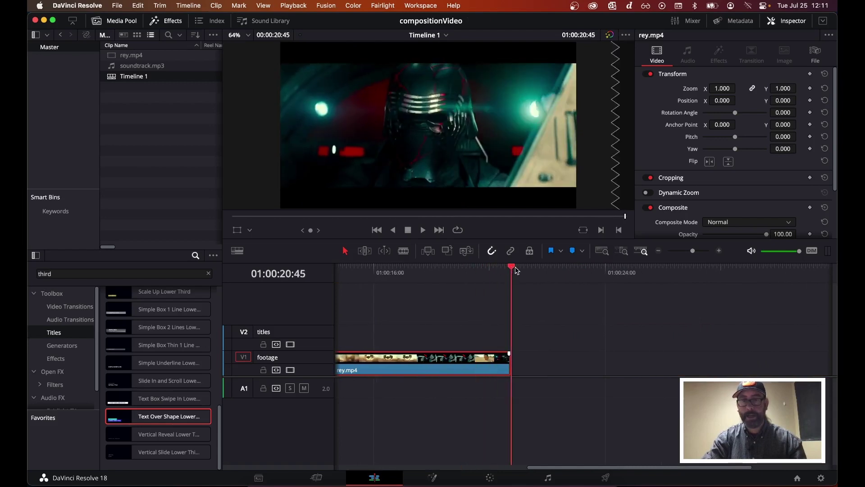
pyautogui.click(127, 58)
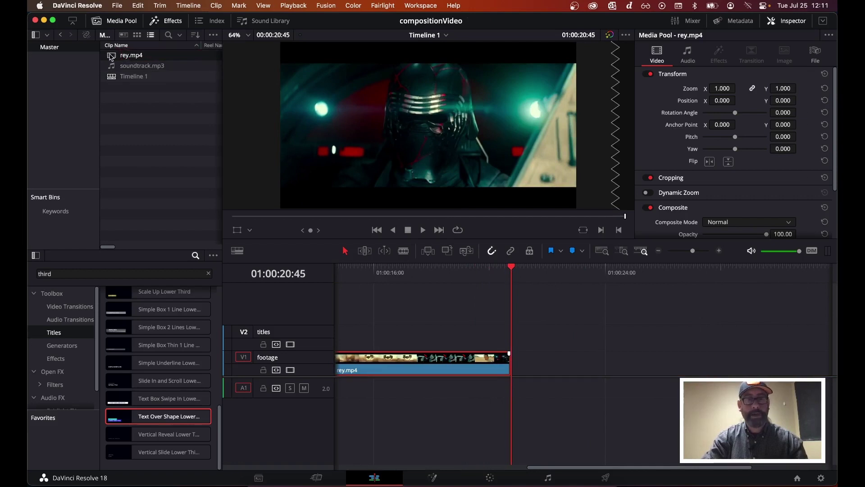
pyautogui.doubleClick(111, 56)
pyautogui.moveTo(396, 216); pyautogui.dragTo(481, 220)
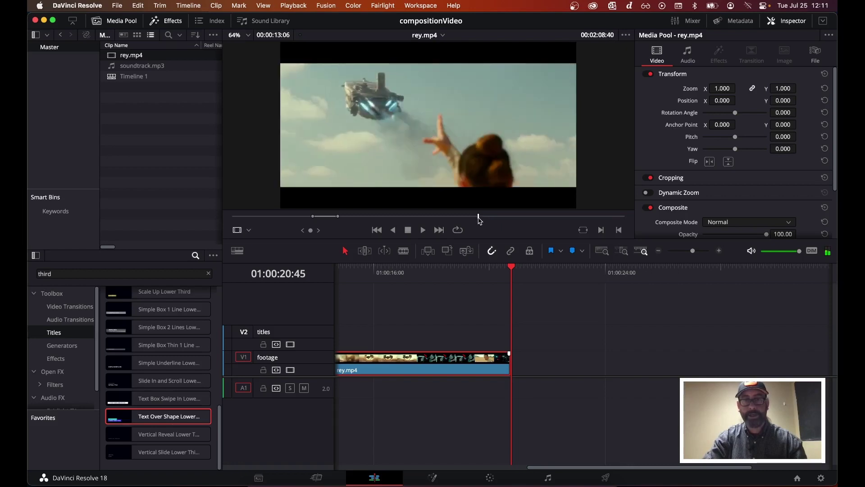
pyautogui.press('i')
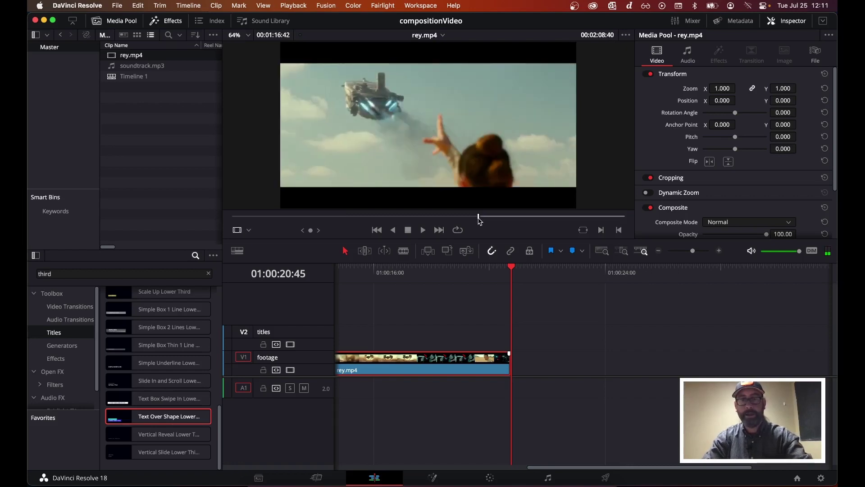
pyautogui.click(505, 220)
pyautogui.press('o')
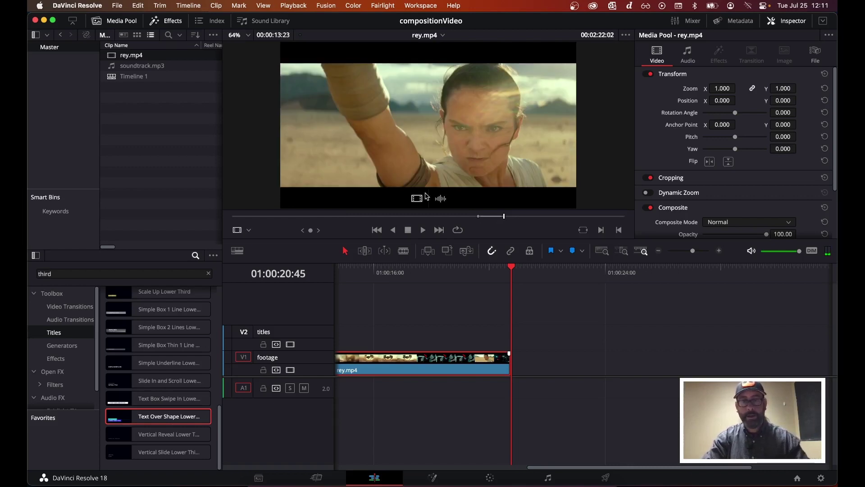
pyautogui.moveTo(416, 199); pyautogui.dragTo(511, 366)
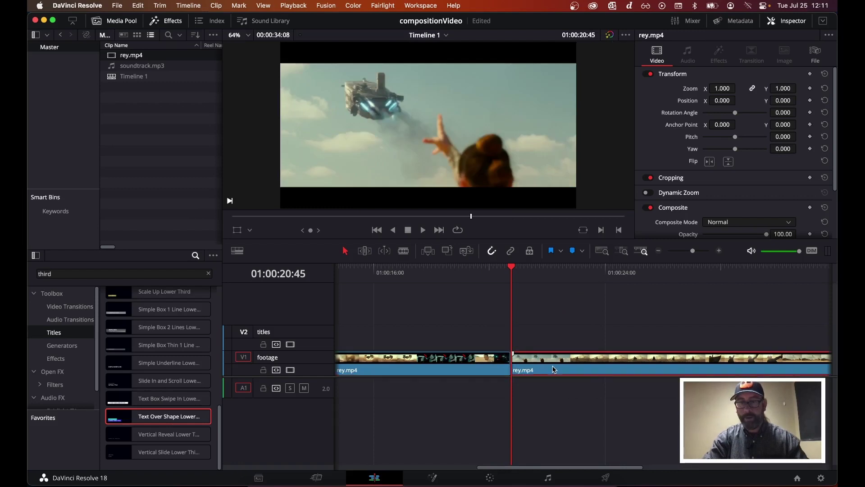
# - Set the duration of the second rey.mp4 clip on the footage track to 15 seconds
pyautogui.rightClick(554, 370)
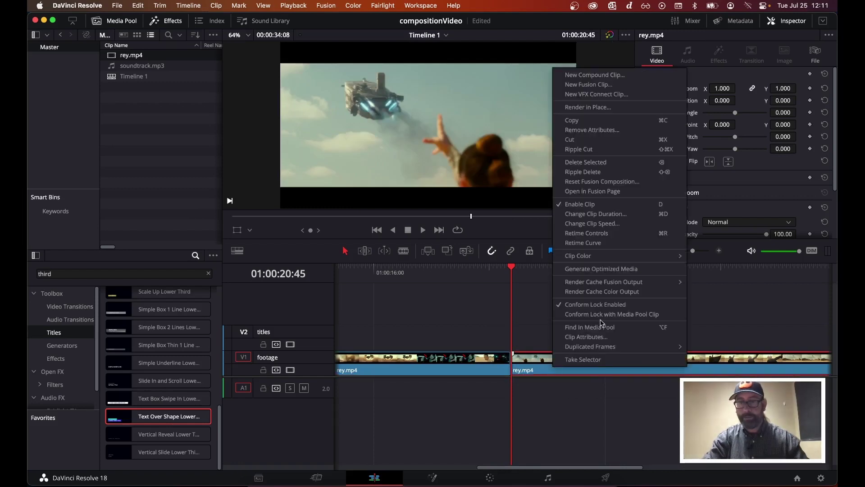
pyautogui.click(617, 214)
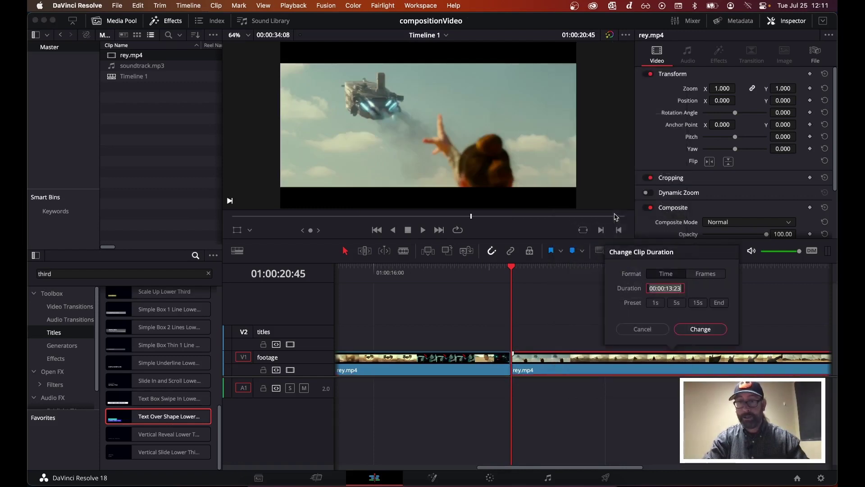
pyautogui.click(697, 302)
pyautogui.click(705, 331)
# - Place the playhead at 01:00:22:40, shortly after the start of the second rey.mp4 clip
pyautogui.hscroll(-10, 583, 320)
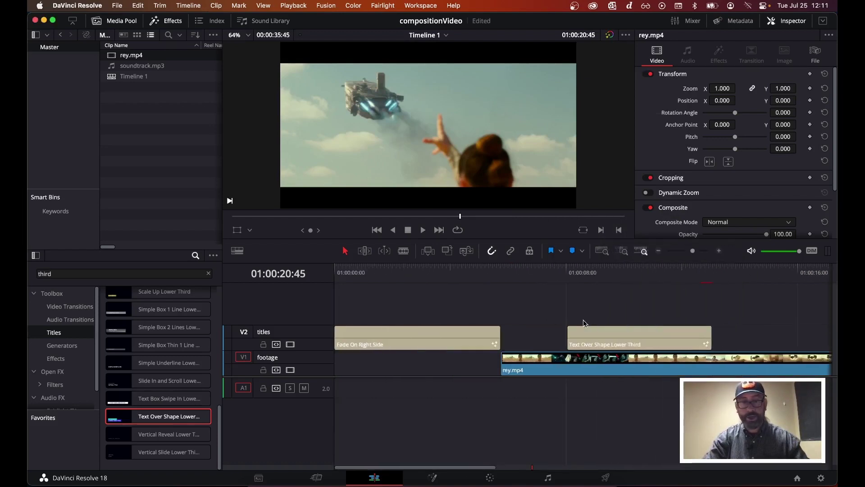
pyautogui.click(540, 342)
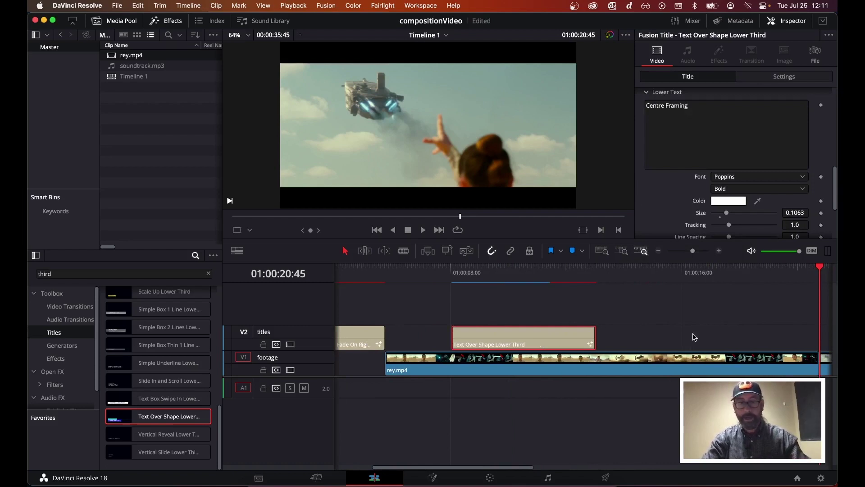
pyautogui.scroll(-4, 693, 337)
pyautogui.scroll(6, 693, 337)
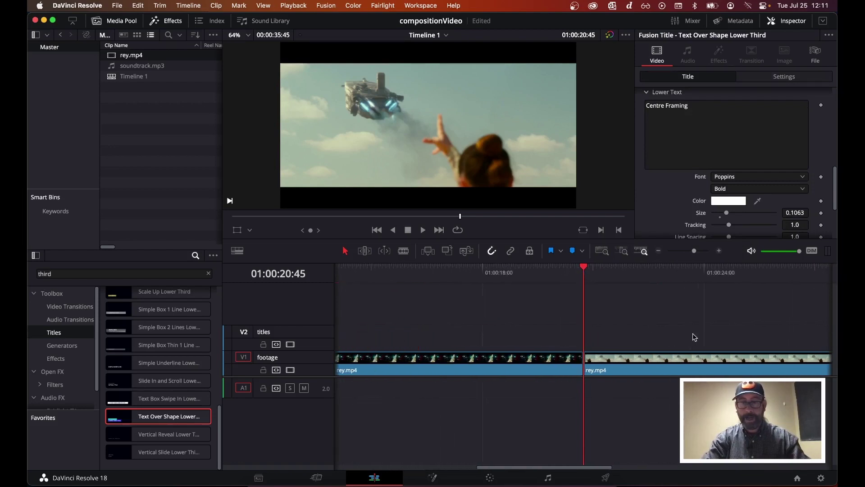
pyautogui.scroll(-4, 693, 334)
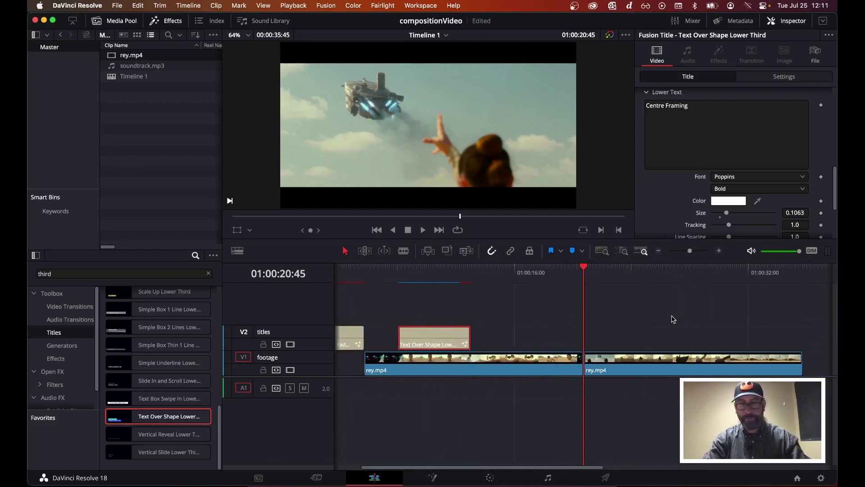
pyautogui.moveTo(584, 267); pyautogui.dragTo(612, 269)
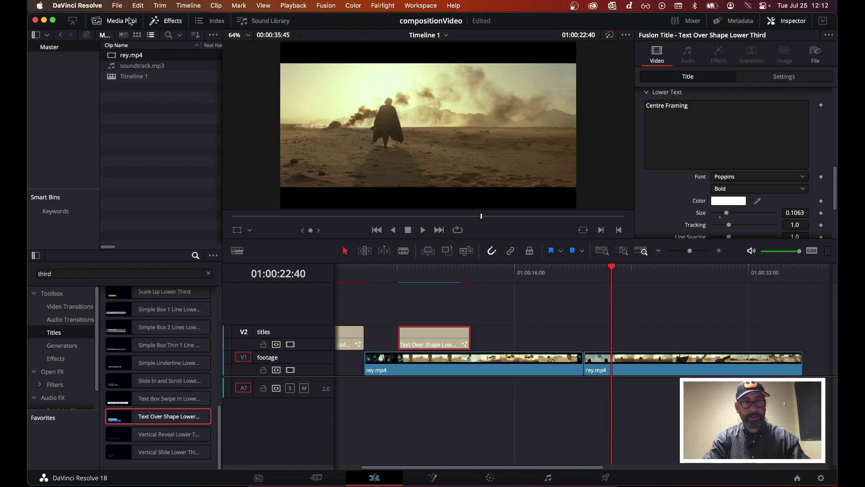
# - Duplicate the Text Over Shape lower third on the titles track, starting the copy at the playhead above the second rey.mp4 clip
pyautogui.click(138, 5)
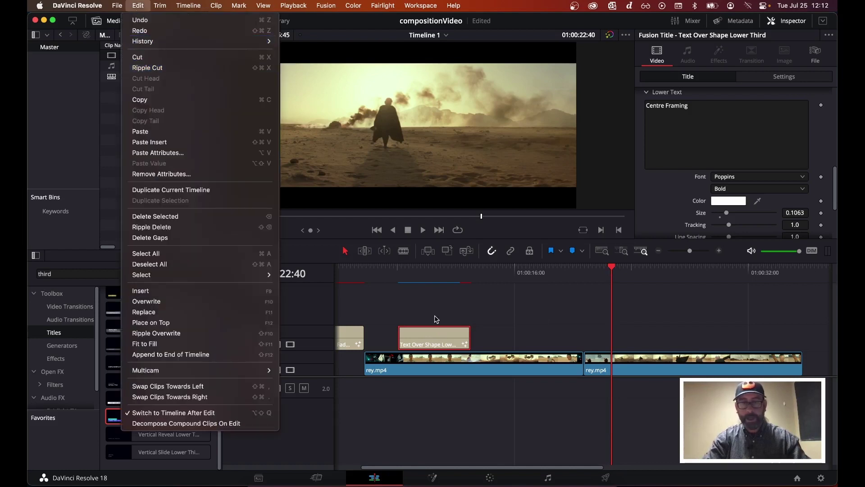
pyautogui.click(512, 325)
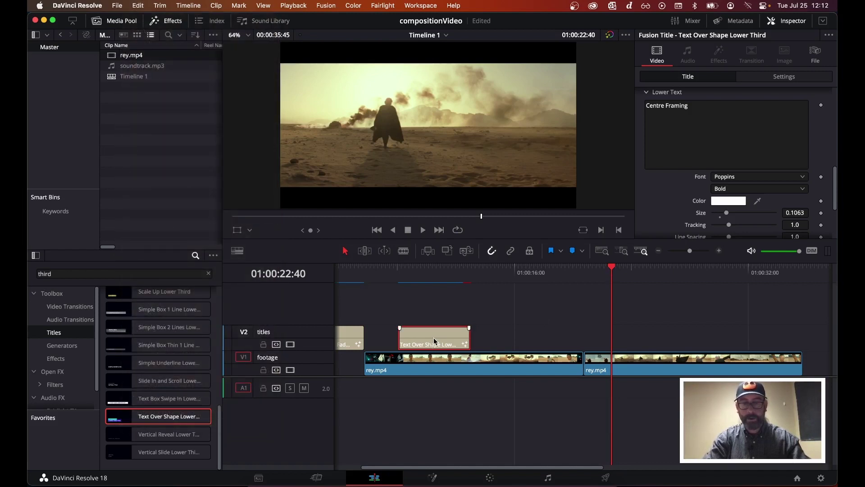
pyautogui.press('super+shift+a')
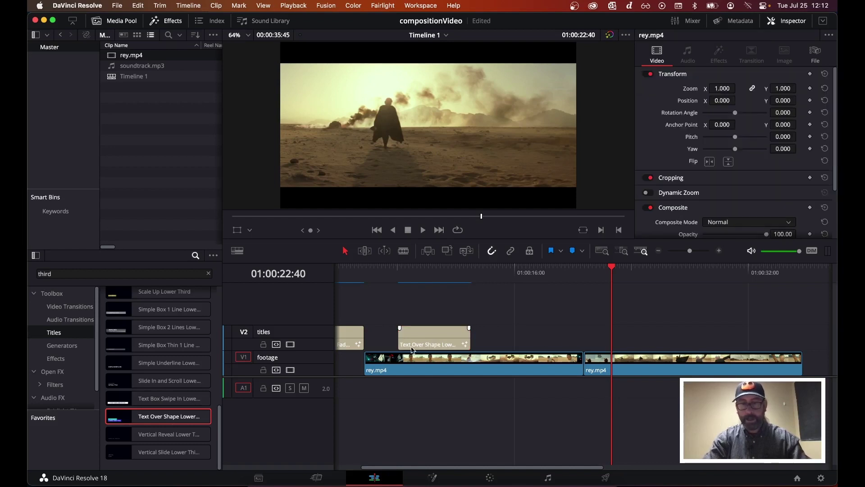
pyautogui.click(412, 346)
pyautogui.press('super+shift+a')
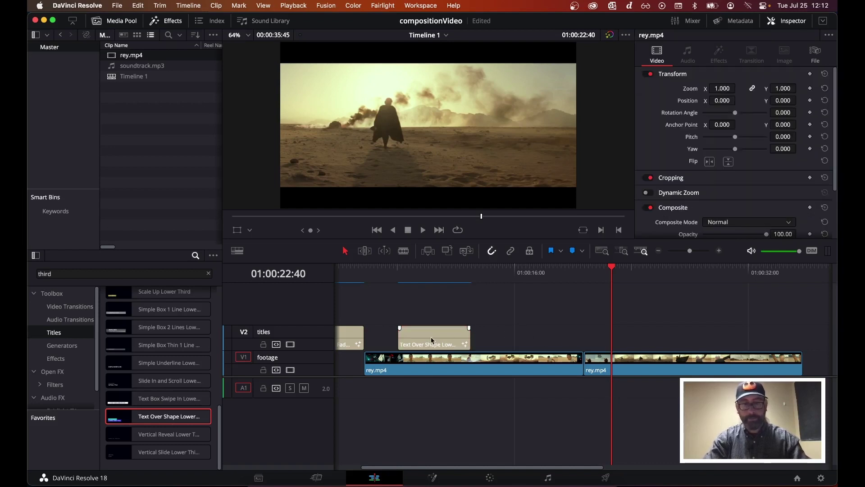
pyautogui.click(431, 337)
pyautogui.moveTo(430, 337); pyautogui.dragTo(644, 347)
# - Preview the duplicated lower third at 01:00:25:00 and replace its upper text with "Rule of Thirds"
pyautogui.click(645, 272)
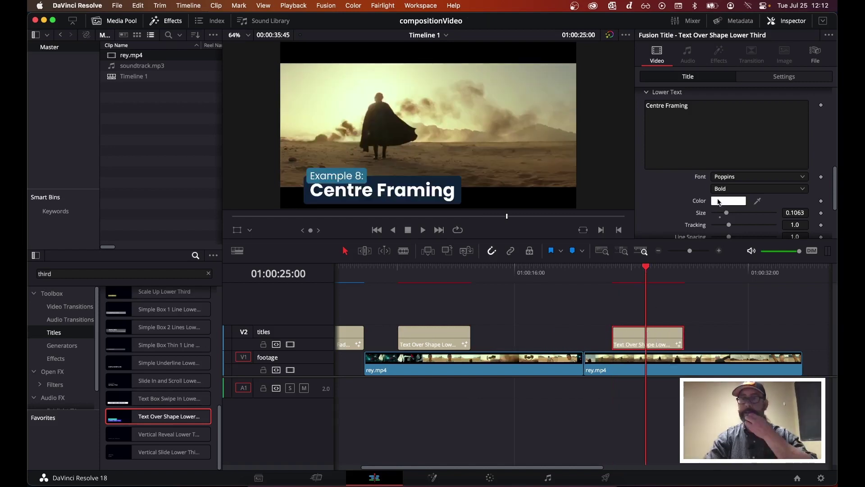
pyautogui.scroll(5, 759, 142)
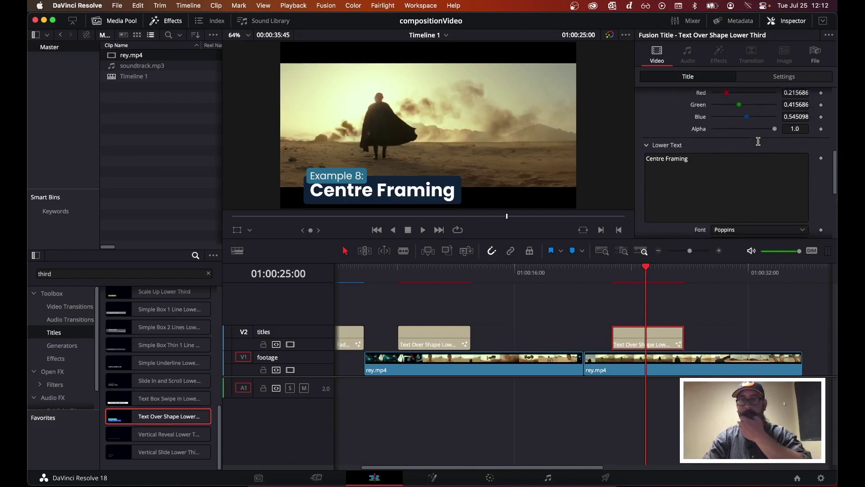
pyautogui.scroll(3, 759, 144)
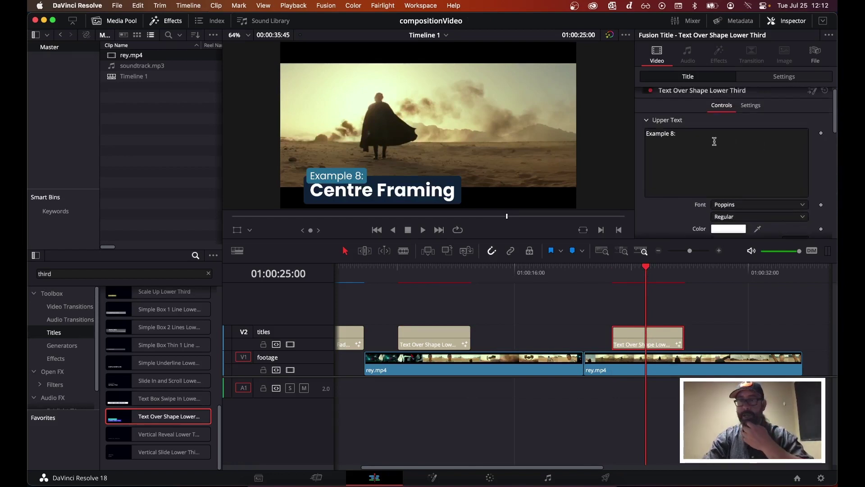
pyautogui.click(680, 134)
pyautogui.moveTo(680, 134); pyautogui.dragTo(581, 131)
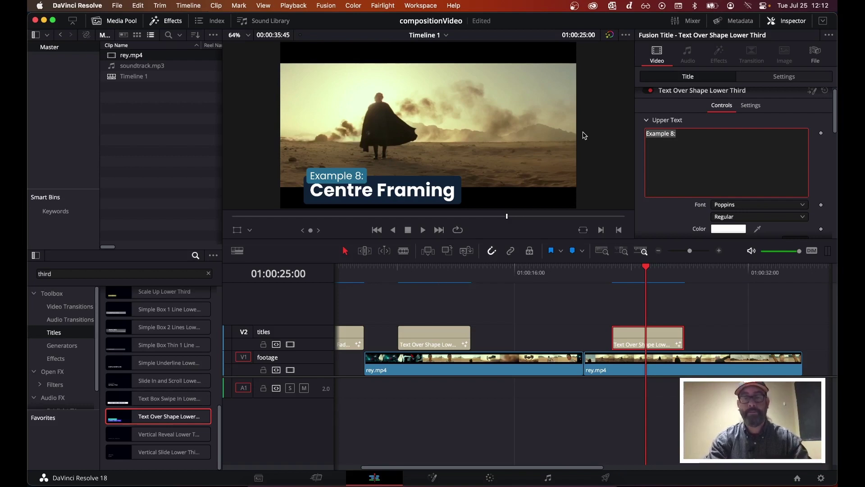
pyautogui.write('Rule of ')
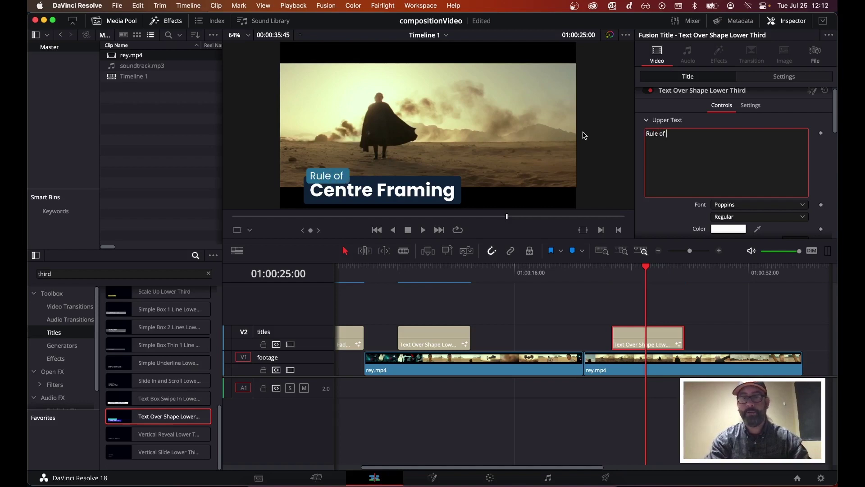
pyautogui.write('Thirds')
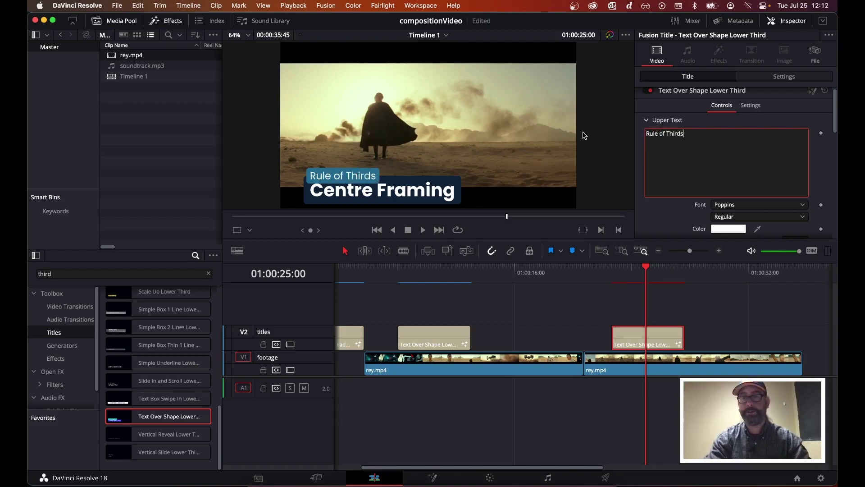
# - Replace the duplicated lower third's lower text with "Top Left"
pyautogui.scroll(-8, 819, 142)
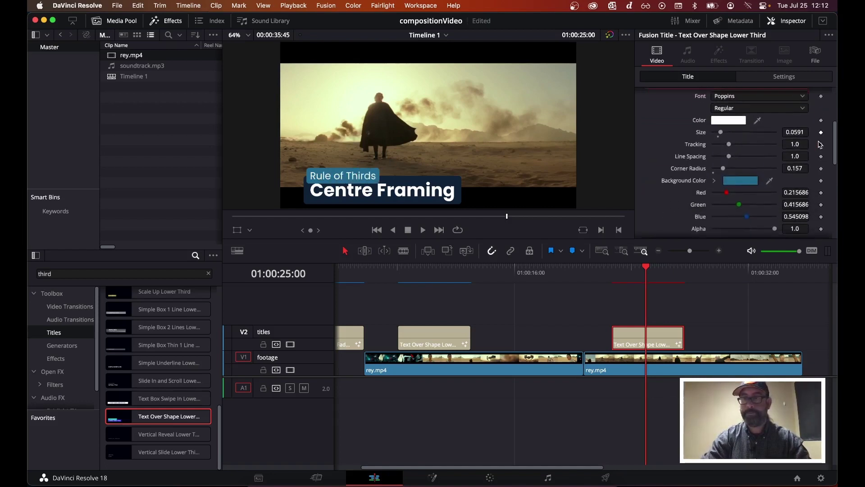
pyautogui.scroll(-2, 819, 144)
pyautogui.tripleClick(693, 160)
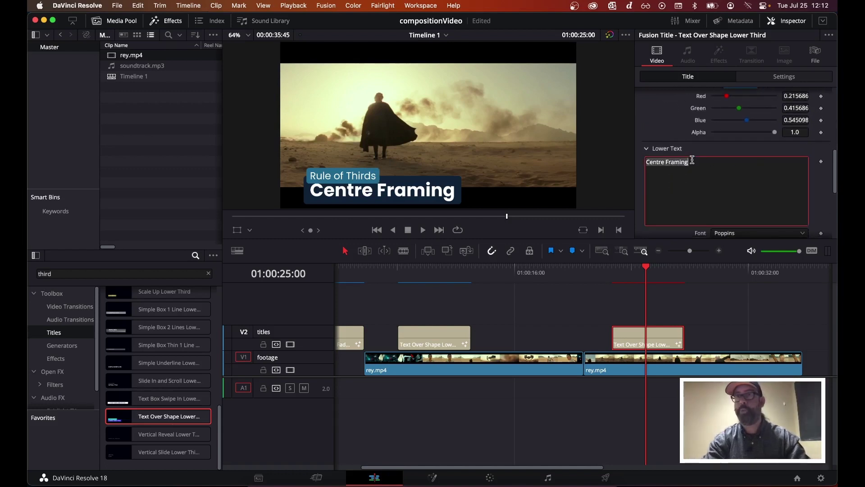
pyautogui.write('Top ')
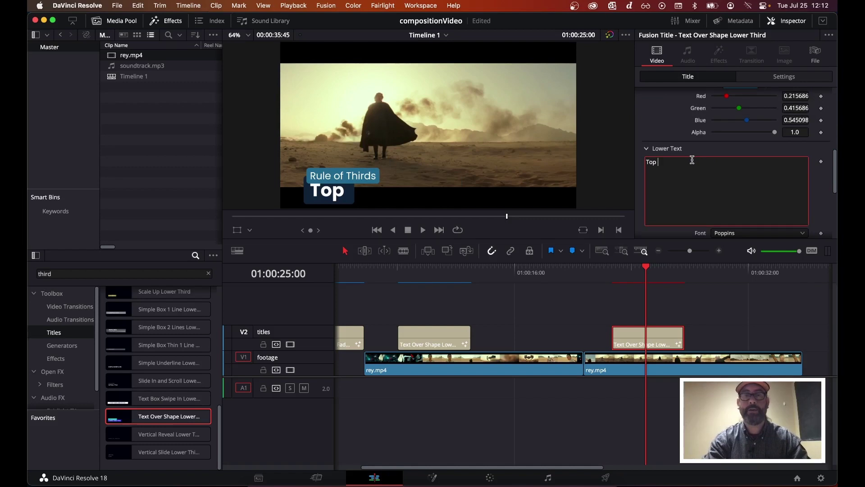
pyautogui.write('Left')
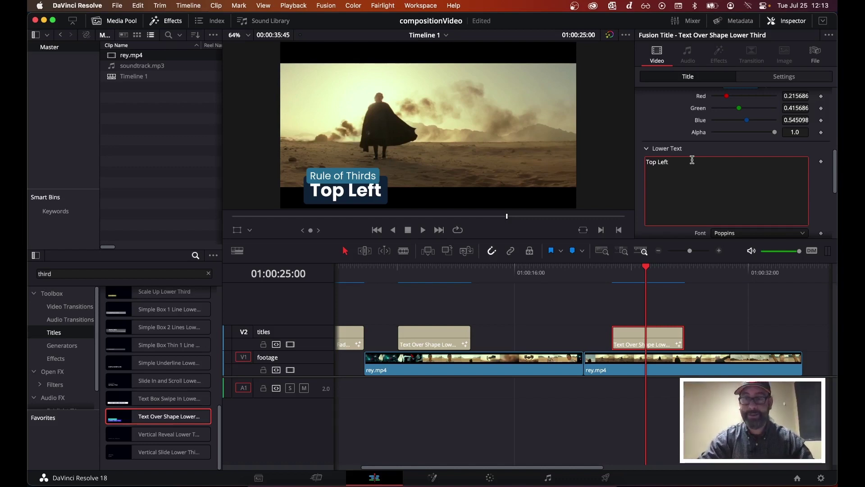
# - Save the compositionVideo project
pyautogui.click(116, 5)
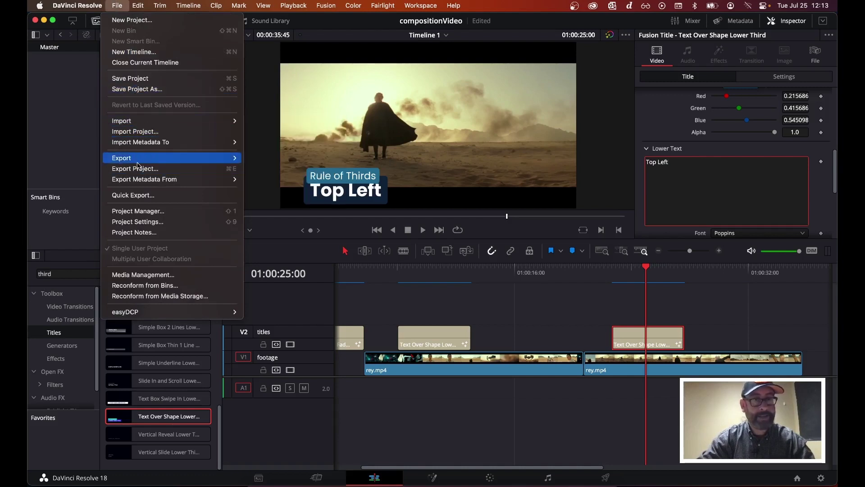
pyautogui.moveTo(152, 178)
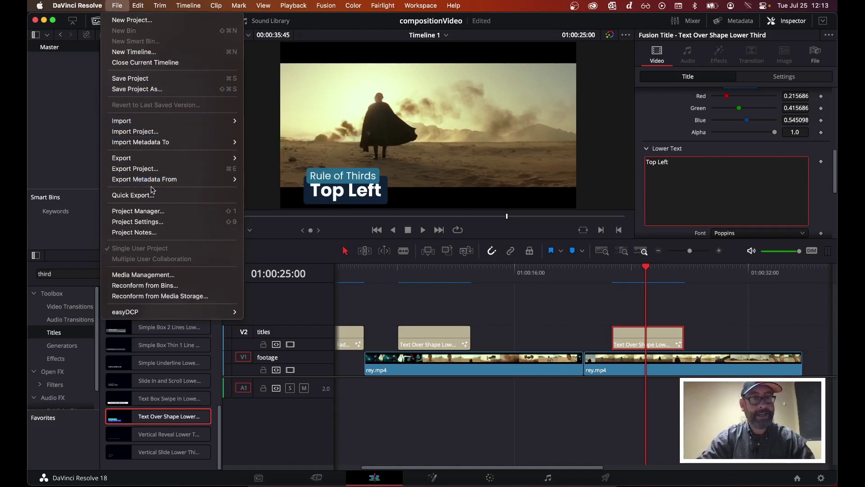
pyautogui.click(317, 28)
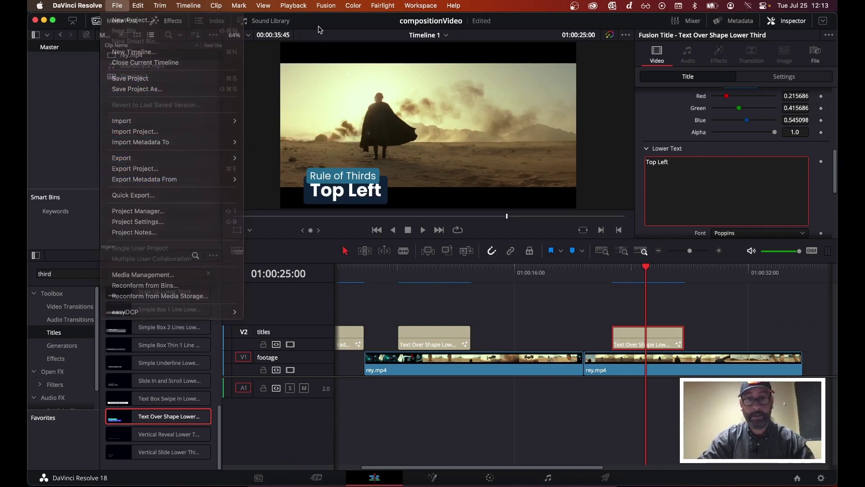
pyautogui.press('super+s')
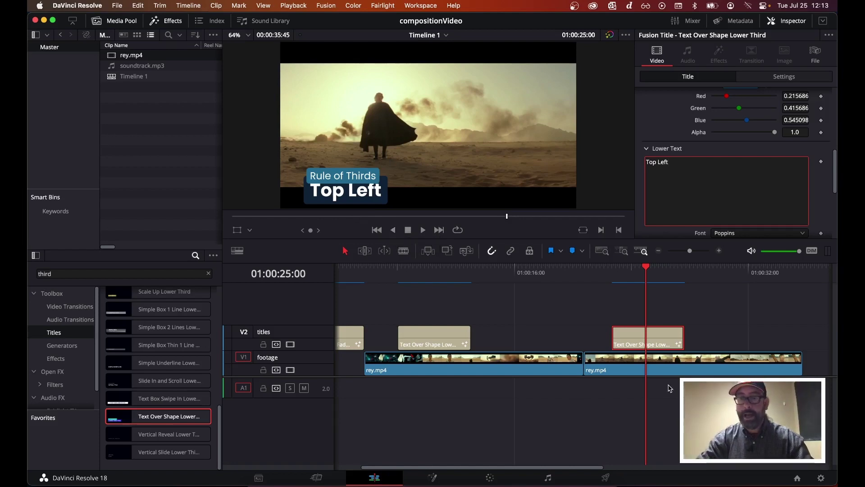
# - Place soundtrack.mp3 on audio track A1 at the start of the timeline and play the sequence from 01:00:00:00
pyautogui.click(120, 67)
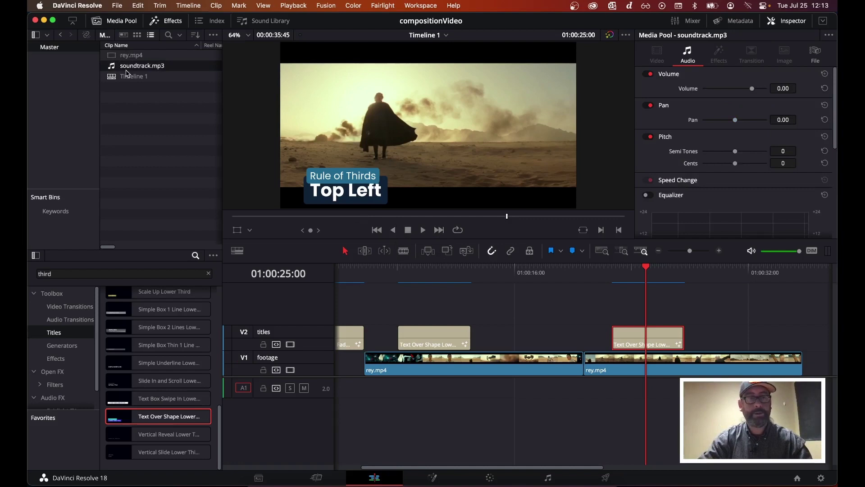
pyautogui.moveTo(127, 73); pyautogui.dragTo(355, 381)
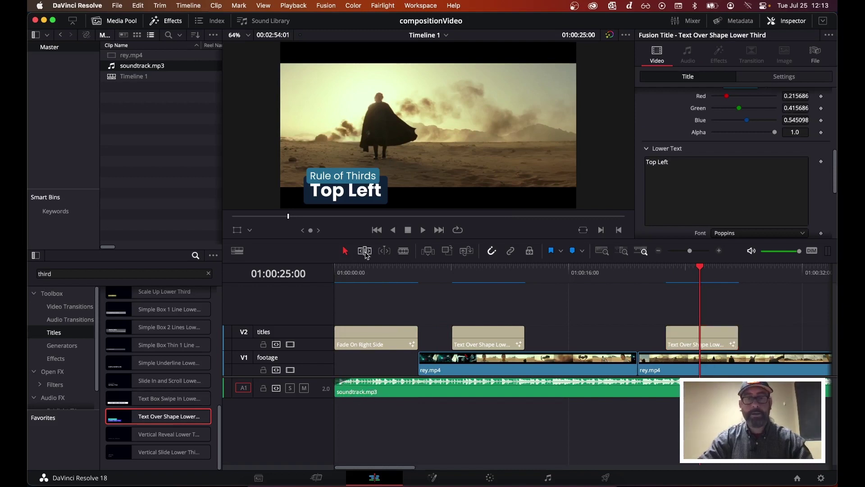
pyautogui.moveTo(366, 262); pyautogui.dragTo(325, 271)
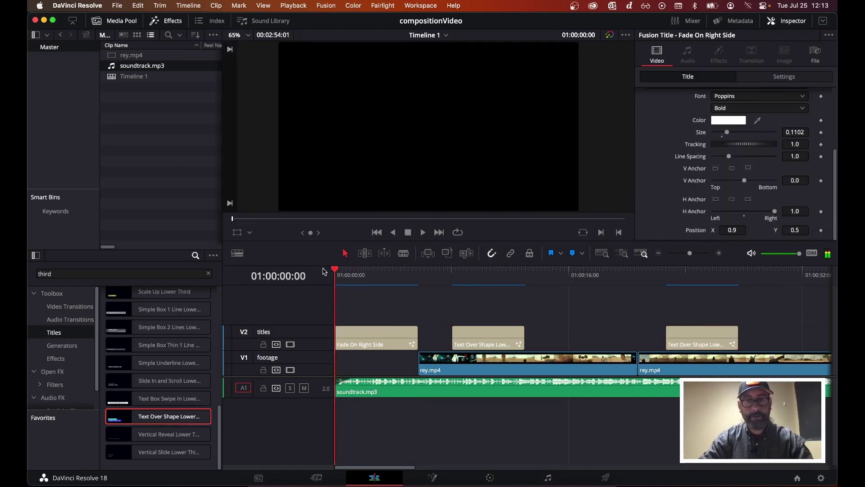
pyautogui.press('space')
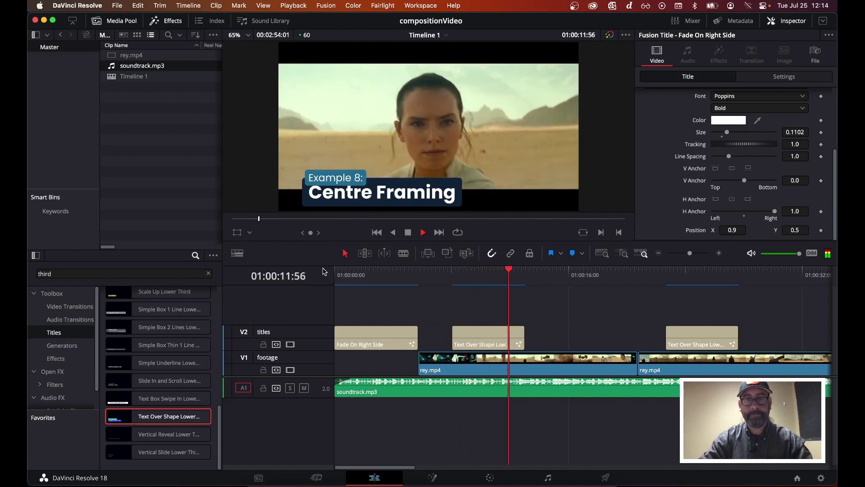
pyautogui.click(519, 347)
# - Split the soundtrack at the end of the second rey.mp4 clip and delete the leftover audio
pyautogui.hscroll(10, 641, 390)
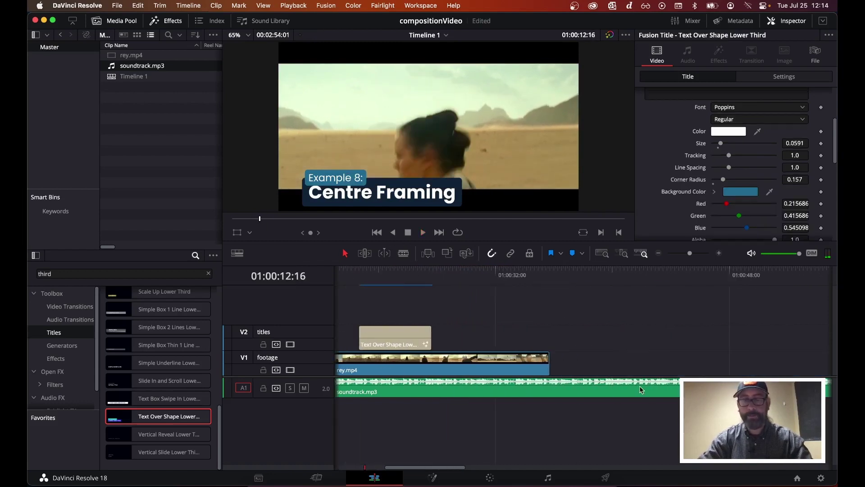
pyautogui.press('b')
pyautogui.click(552, 385)
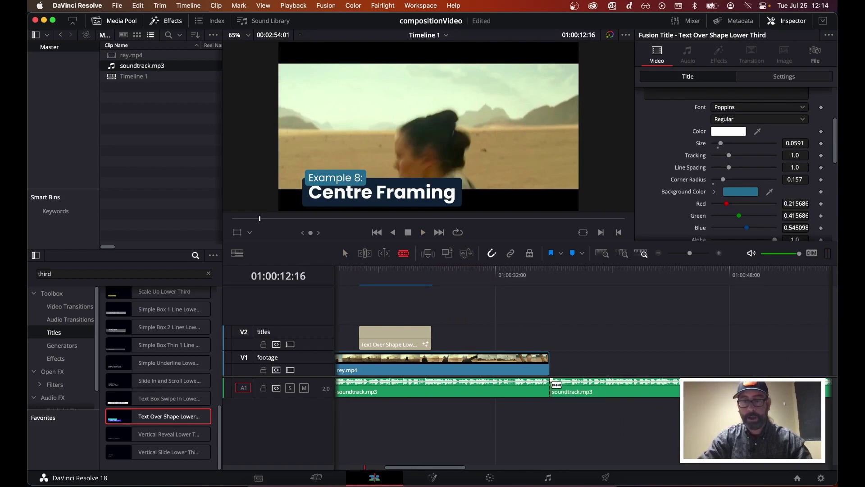
pyautogui.press('a')
pyautogui.click(605, 388)
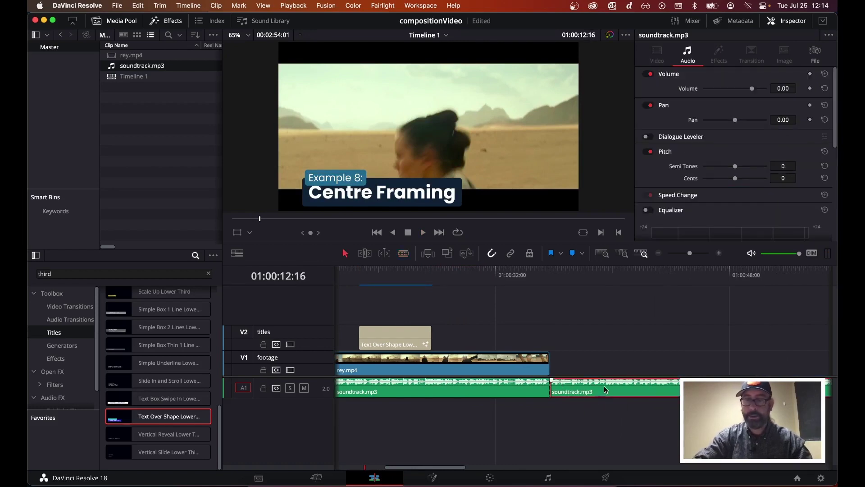
pyautogui.press('Delete')
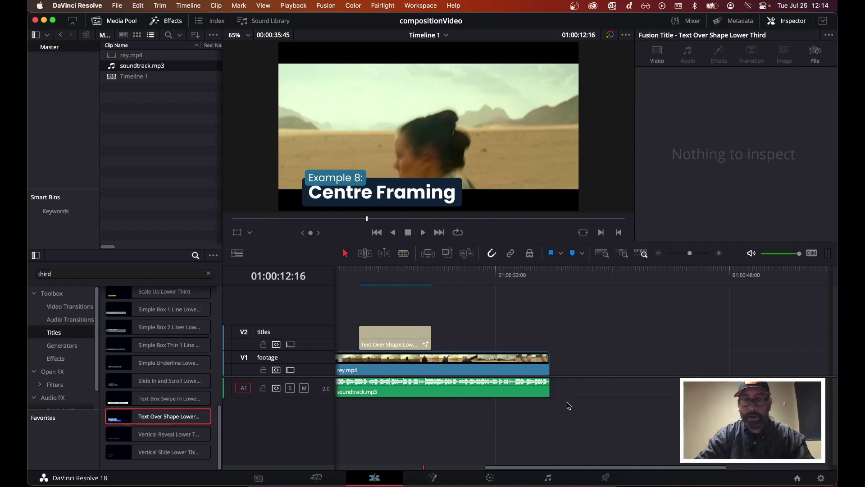
# - Extend the soundtrack about 5.5 seconds past the last rey.mp4 clip and fade out the ends of both clips
pyautogui.moveTo(551, 389); pyautogui.dragTo(512, 379)
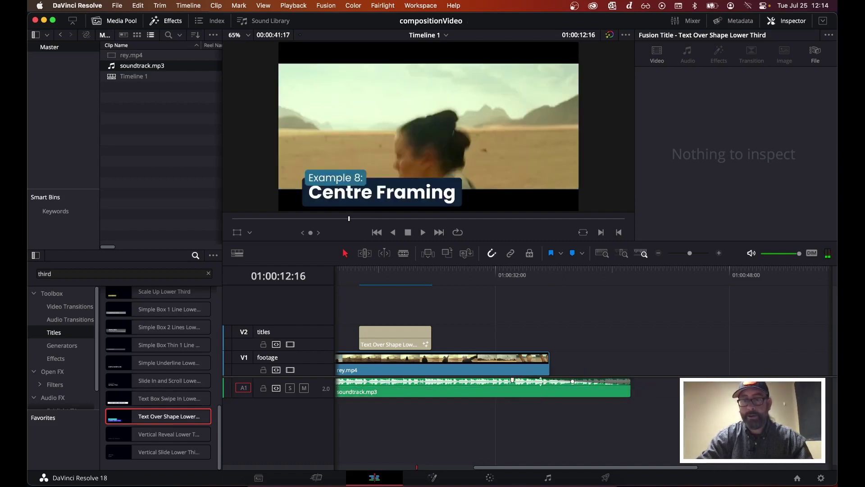
pyautogui.moveTo(572, 382); pyautogui.dragTo(568, 385)
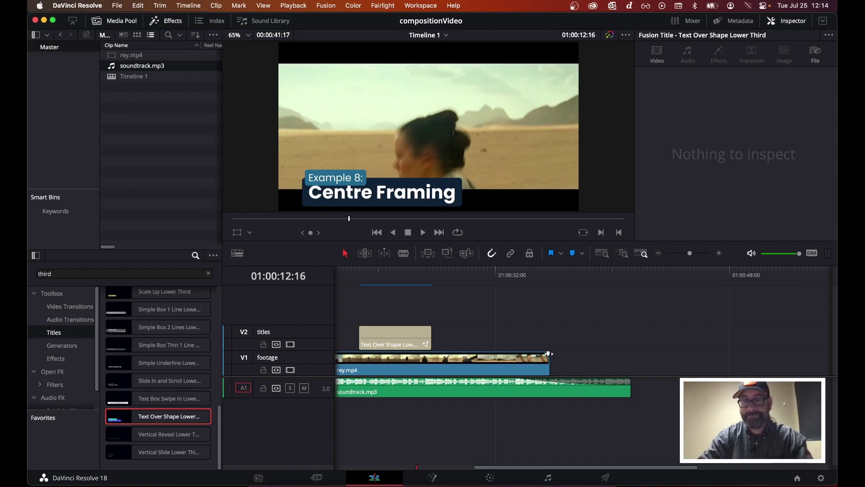
pyautogui.moveTo(548, 353); pyautogui.dragTo(521, 353)
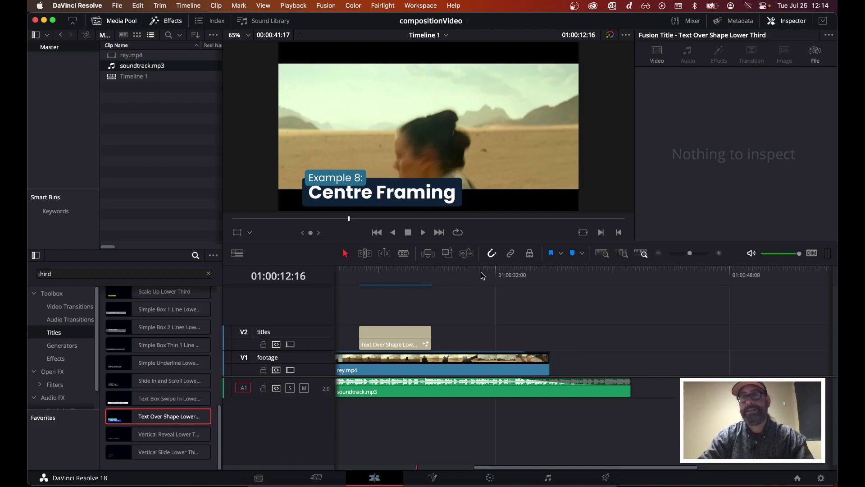
# - Review the rey.mp4 source full screen, sampling shots near its end, and return to the timeline view
pyautogui.press('q')
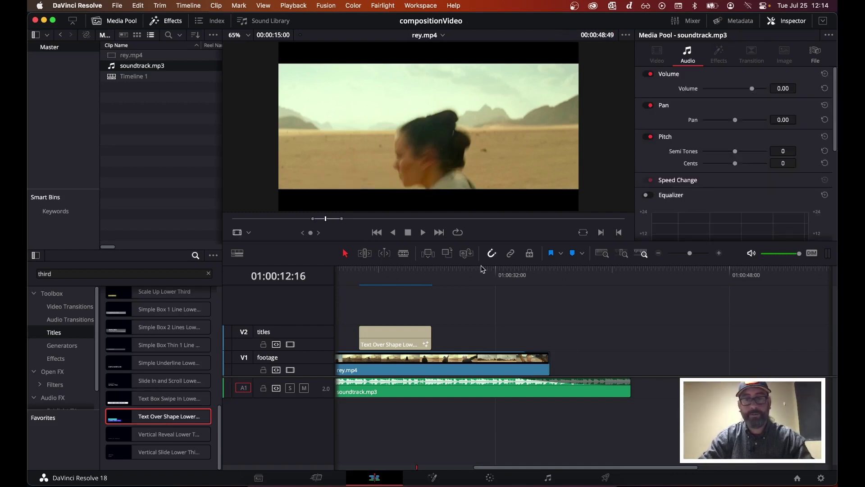
pyautogui.press('super+f')
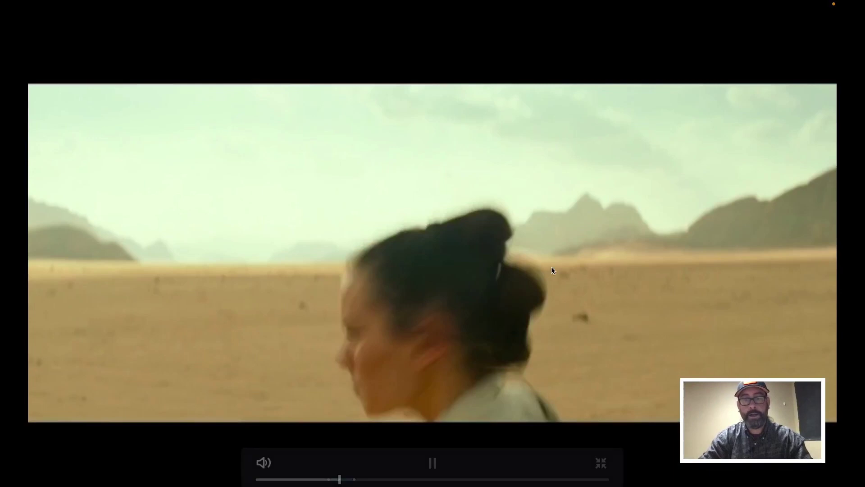
pyautogui.press('space')
pyautogui.press('space')
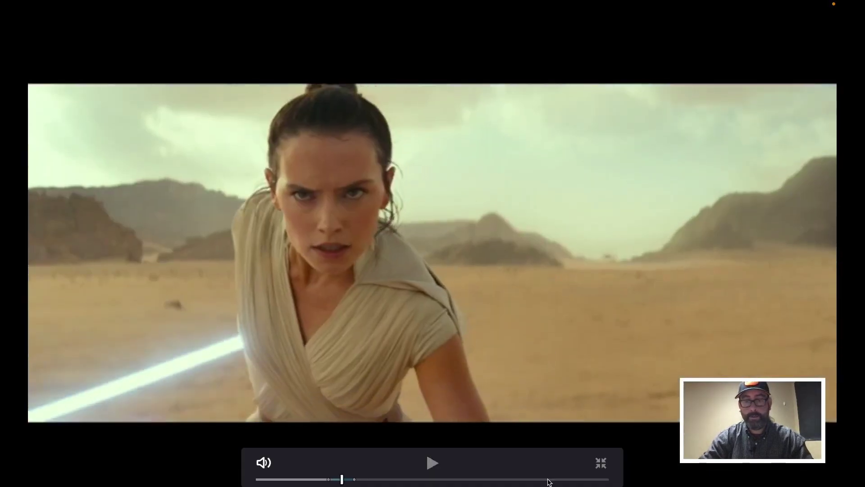
pyautogui.click(549, 481)
pyautogui.press('space')
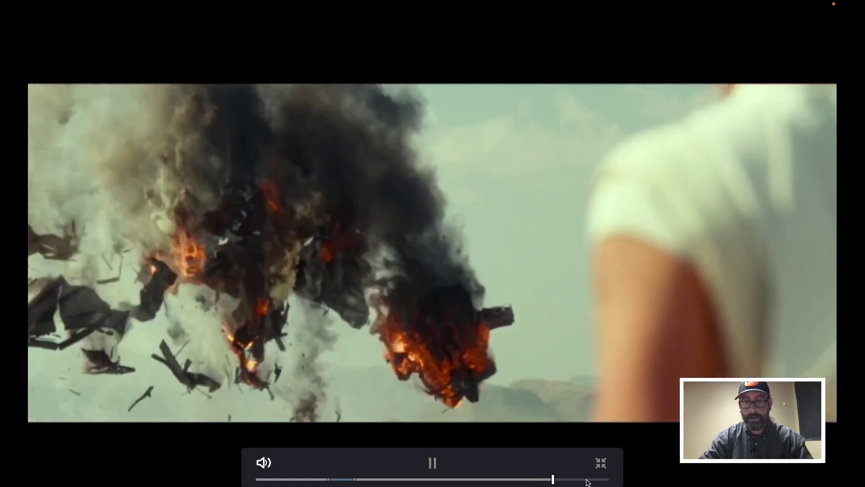
pyautogui.click(587, 480)
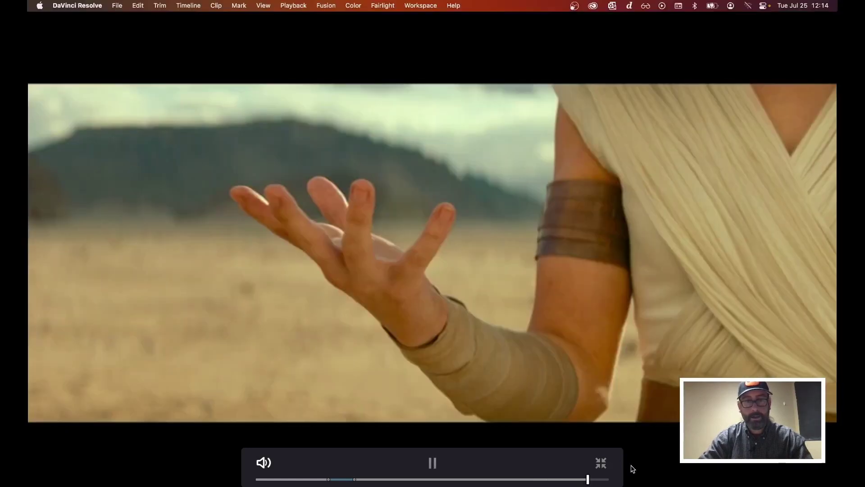
pyautogui.press('Escape')
pyautogui.press('space')
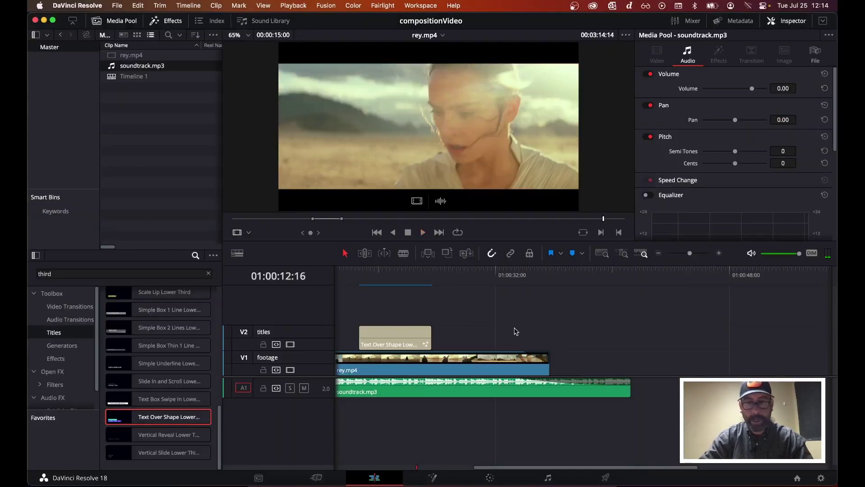
pyautogui.click(518, 298)
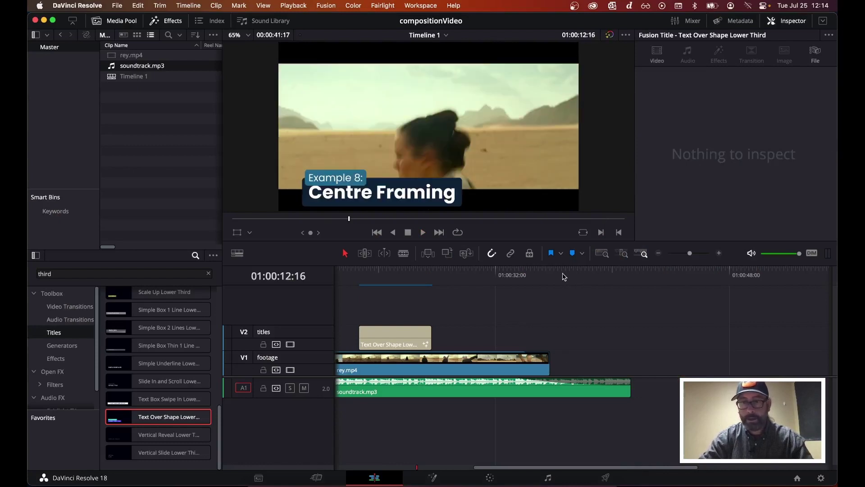
# - Play the end of the timeline to check the fade-outs, and preview the opening title from 01:00:02:42
pyautogui.moveTo(541, 274); pyautogui.dragTo(519, 279)
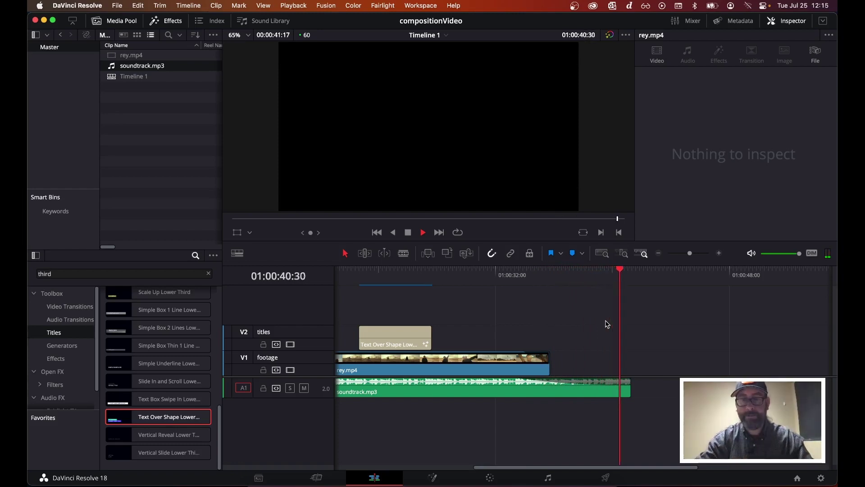
pyautogui.press('space')
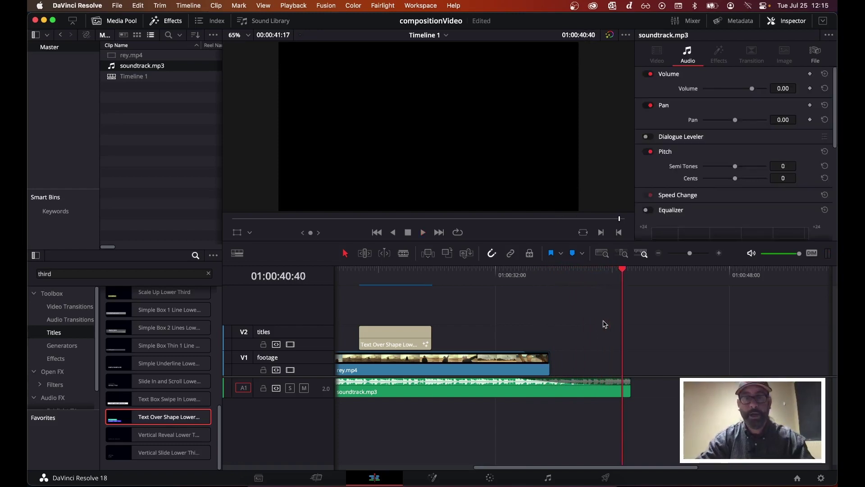
pyautogui.hscroll(-10, 472, 312)
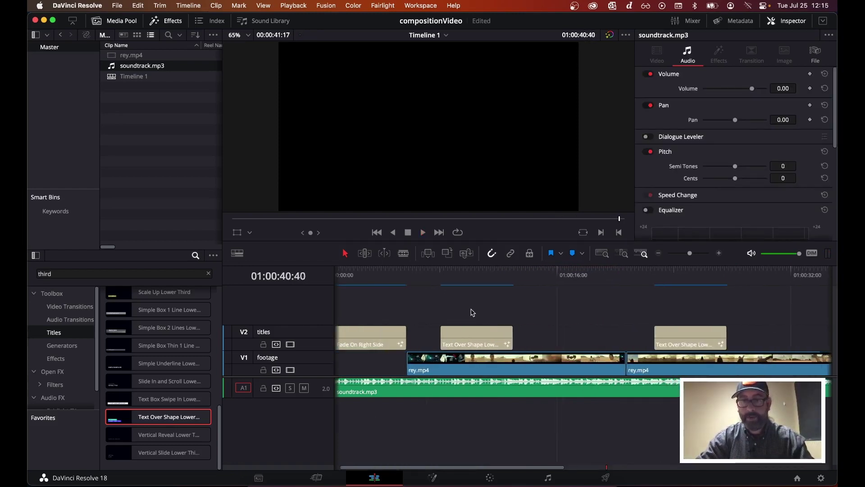
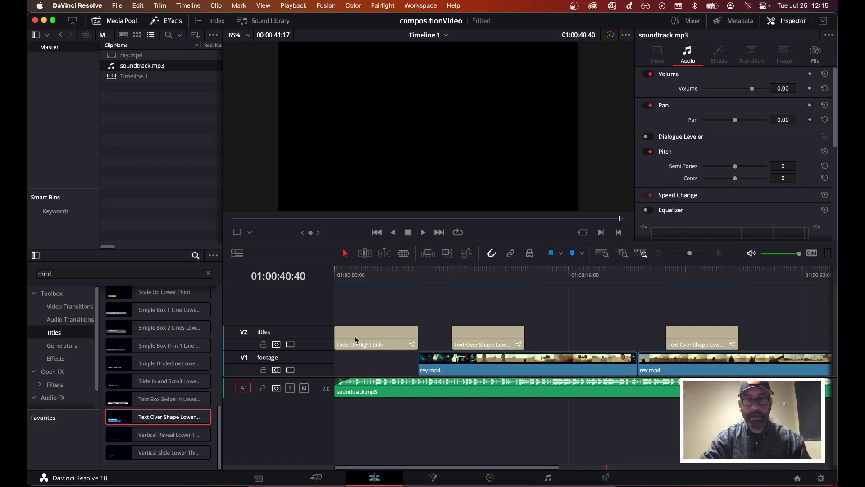
pyautogui.moveTo(393, 277); pyautogui.dragTo(374, 276)
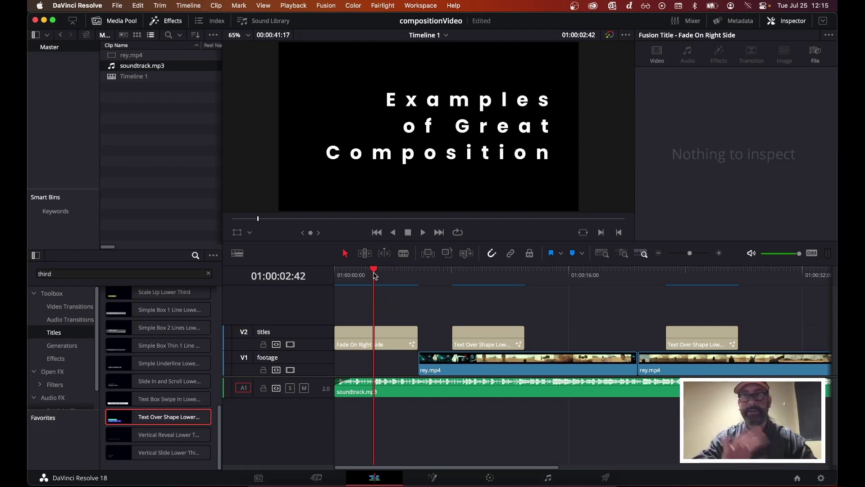
pyautogui.press('space')
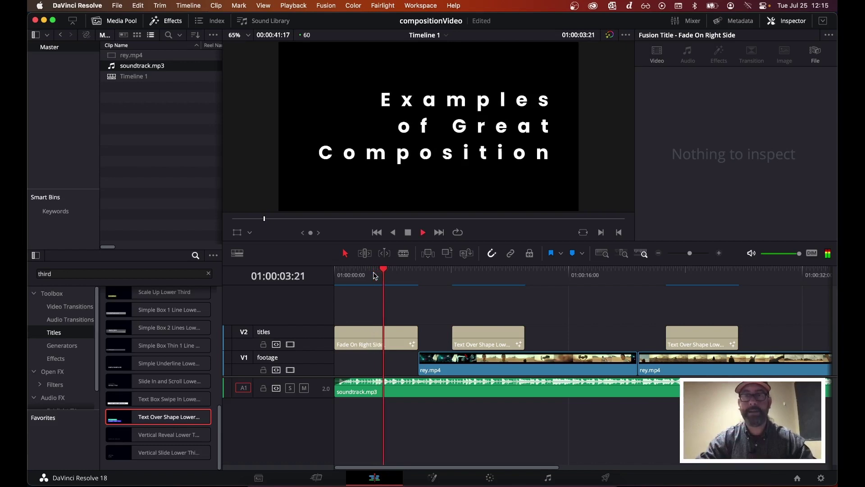
pyautogui.press('space')
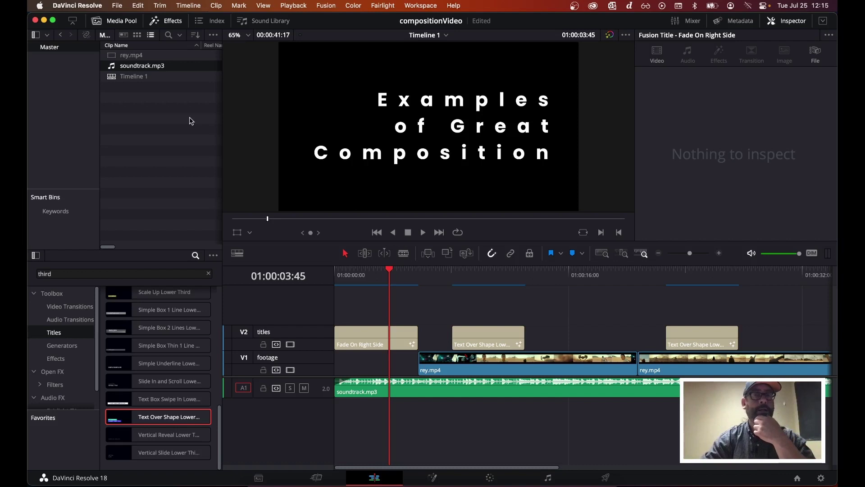
# - Load rey.mp4 in the source viewer and hide the Inspector to show the source and timeline viewers side by side
pyautogui.click(128, 56)
pyautogui.doubleClick(110, 56)
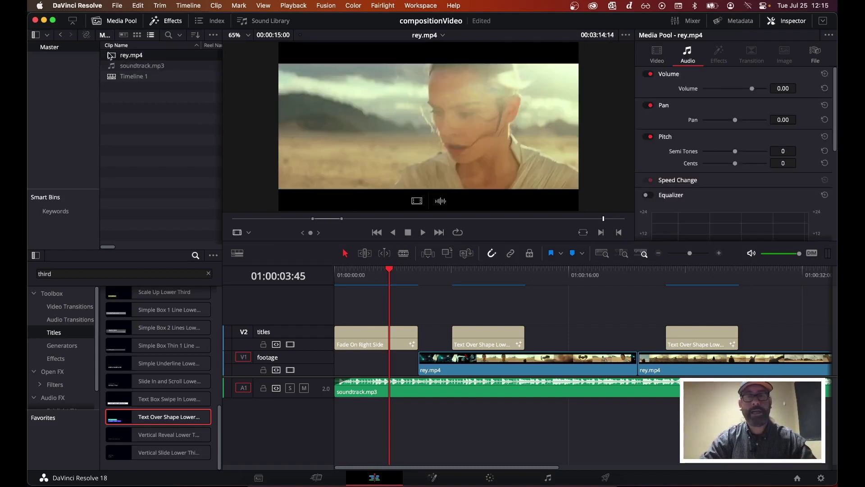
pyautogui.click(793, 22)
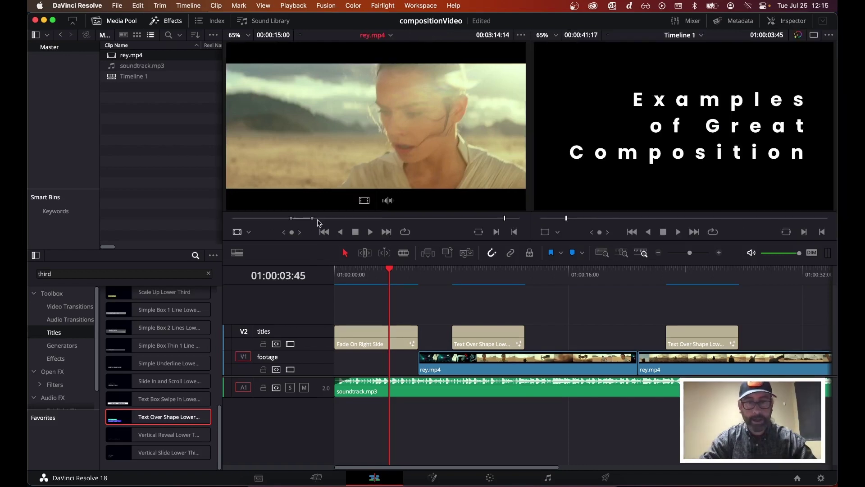
# - Mark a short rey.mp4 excerpt with its in point at 00:02:50:16 and its out point at 00:02:56:27
pyautogui.moveTo(357, 219); pyautogui.dragTo(472, 220)
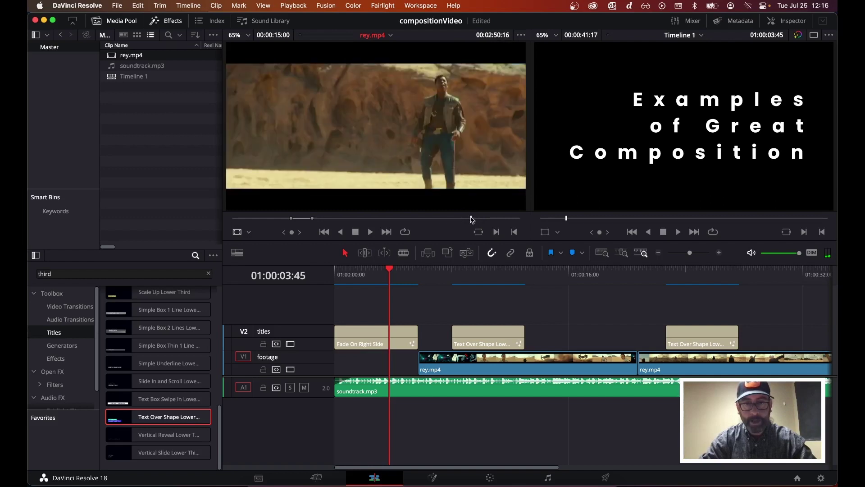
pyautogui.press('i')
pyautogui.click(490, 220)
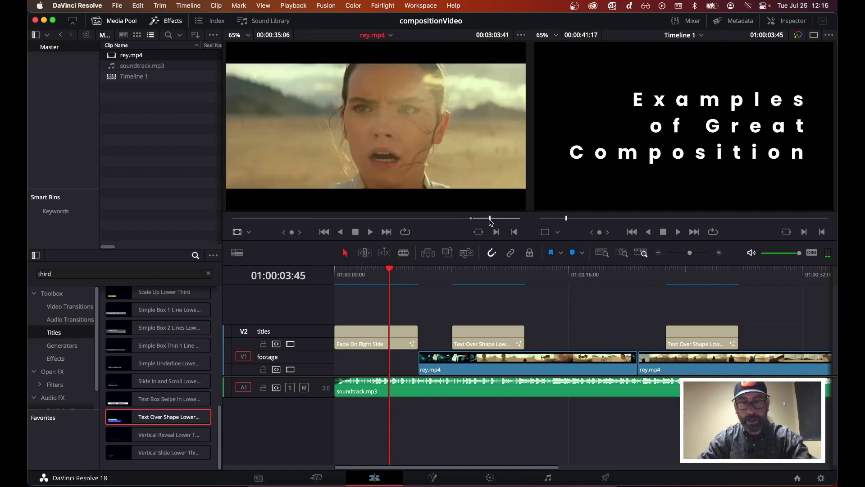
pyautogui.moveTo(490, 221); pyautogui.dragTo(481, 221)
pyautogui.press('o')
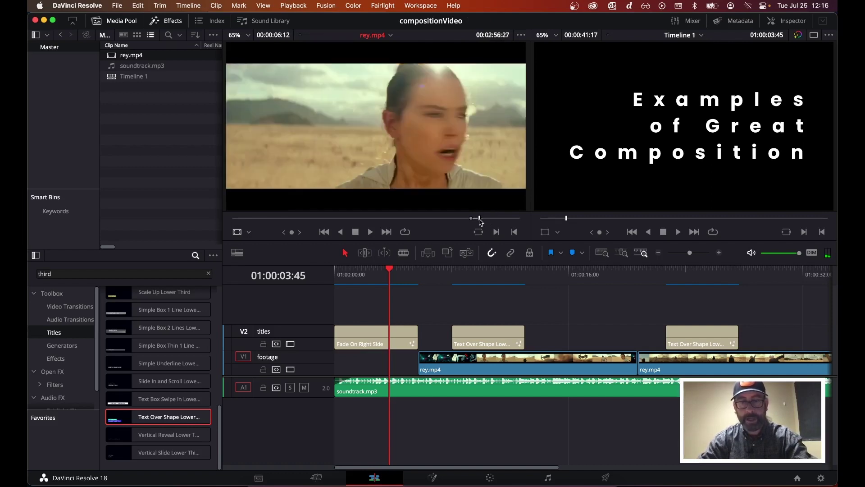
pyautogui.moveTo(365, 202)
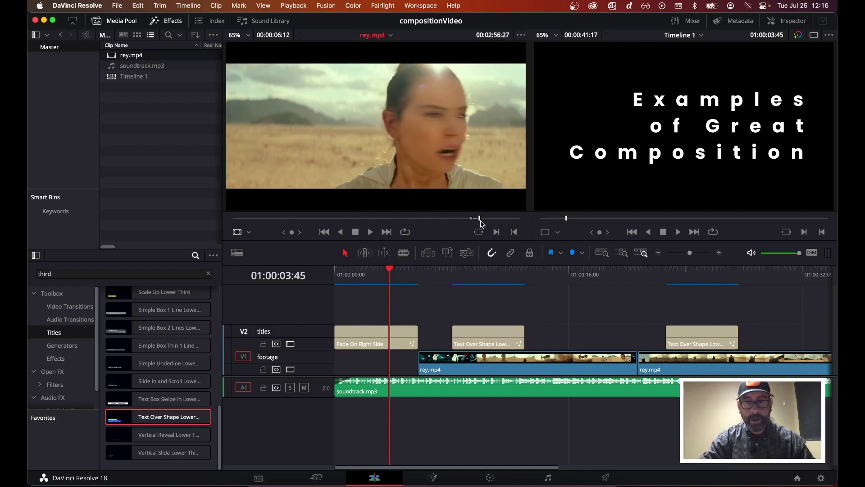
pyautogui.moveTo(364, 201)
pyautogui.mouseDown()
pyautogui.moveTo(357, 360)
pyautogui.moveTo(342, 374)
pyautogui.moveTo(351, 311)
pyautogui.moveTo(381, 311)
pyautogui.moveTo(372, 195)
pyautogui.mouseUp()
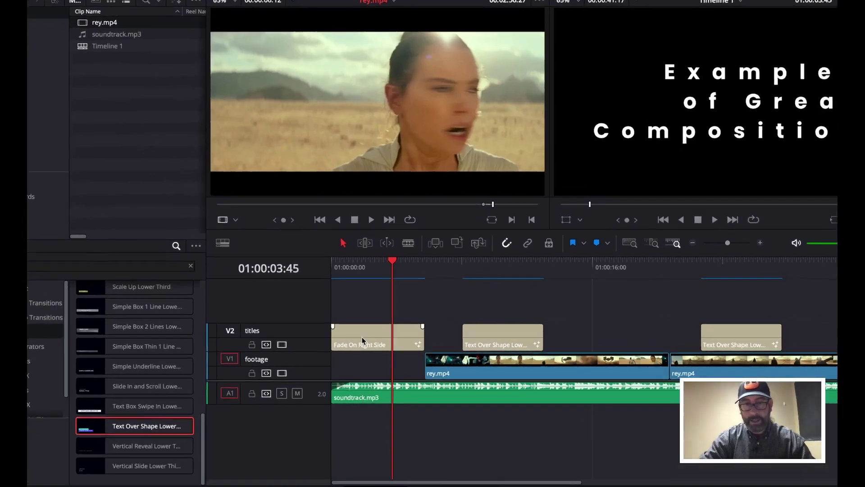
pyautogui.moveTo(367, 184)
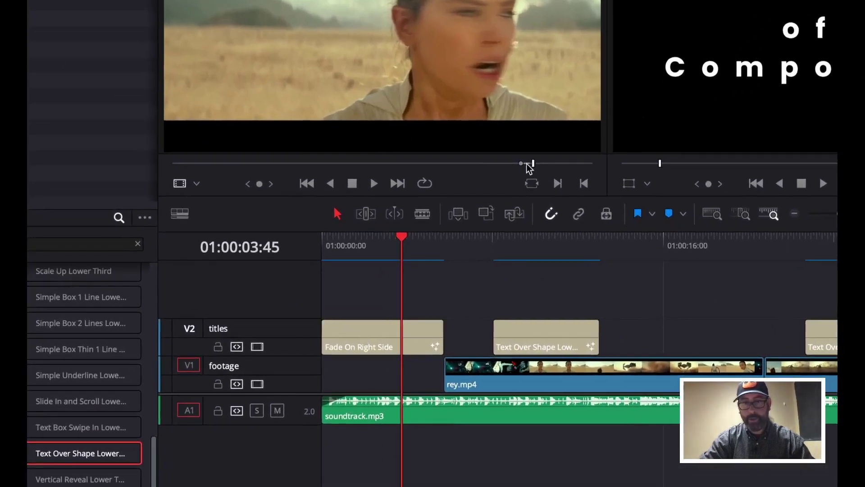
pyautogui.moveTo(368, 139)
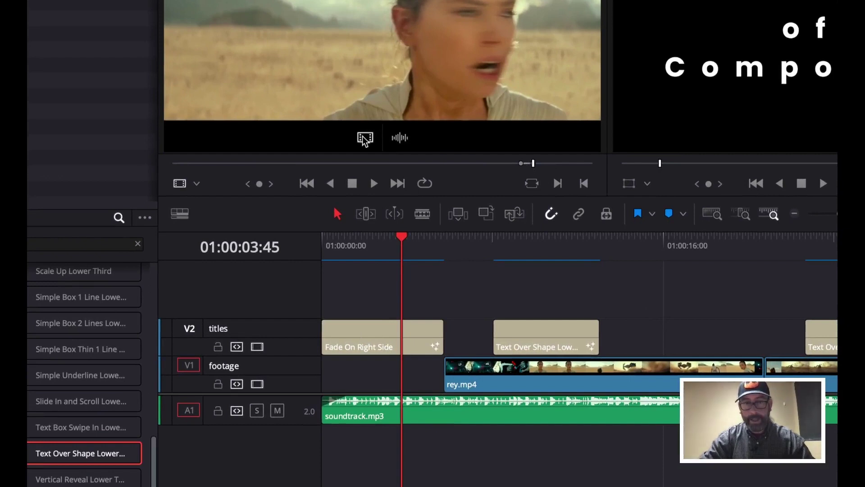
pyautogui.moveTo(365, 139); pyautogui.dragTo(398, 132)
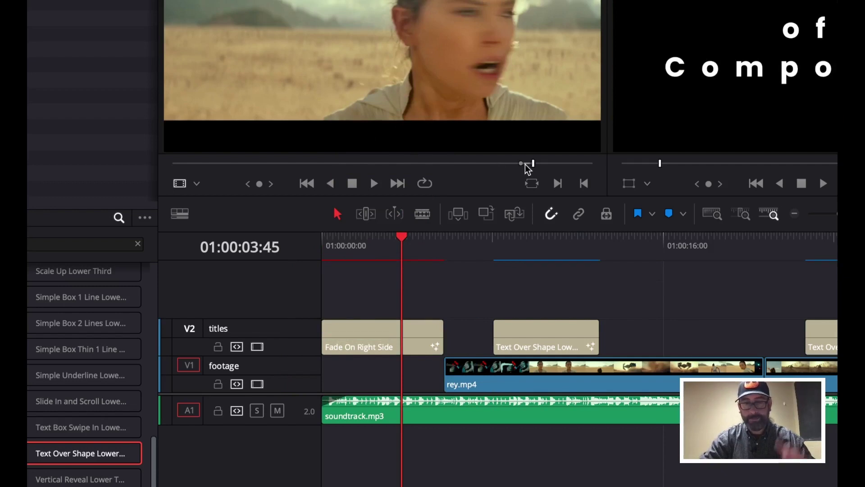
# - Try Replace Clip to put the marked rey.mp4 excerpt in the footage gap under the opening title, and undo the edit
pyautogui.click(363, 375)
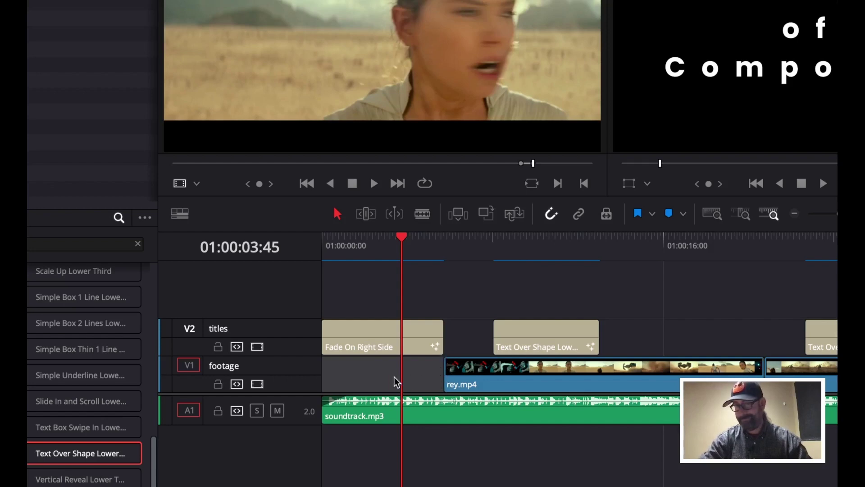
pyautogui.click(470, 338)
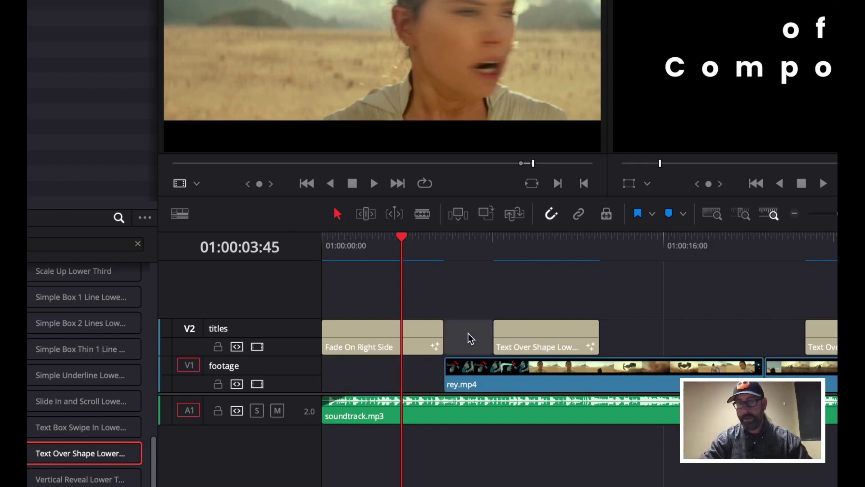
pyautogui.click(378, 382)
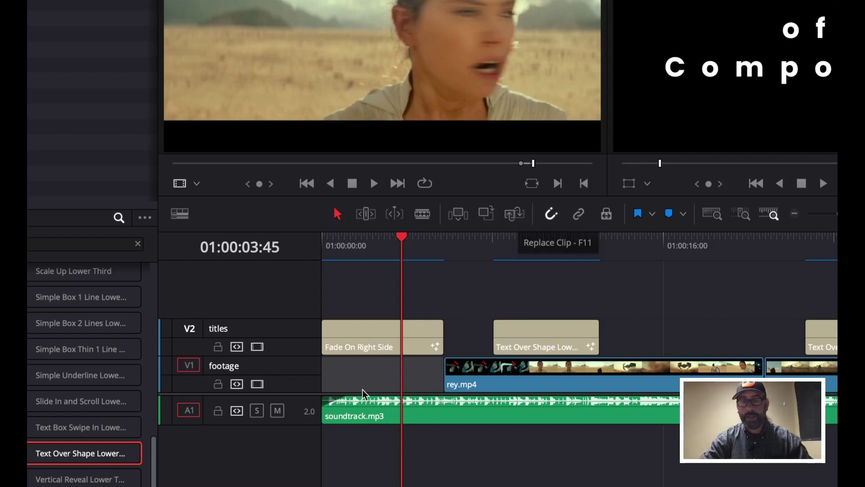
pyautogui.click(515, 214)
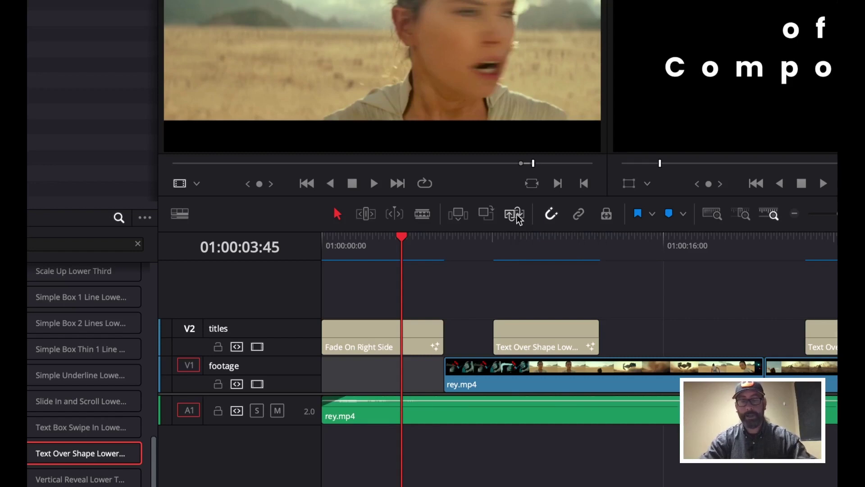
pyautogui.hotkey('ctrl', 'z')
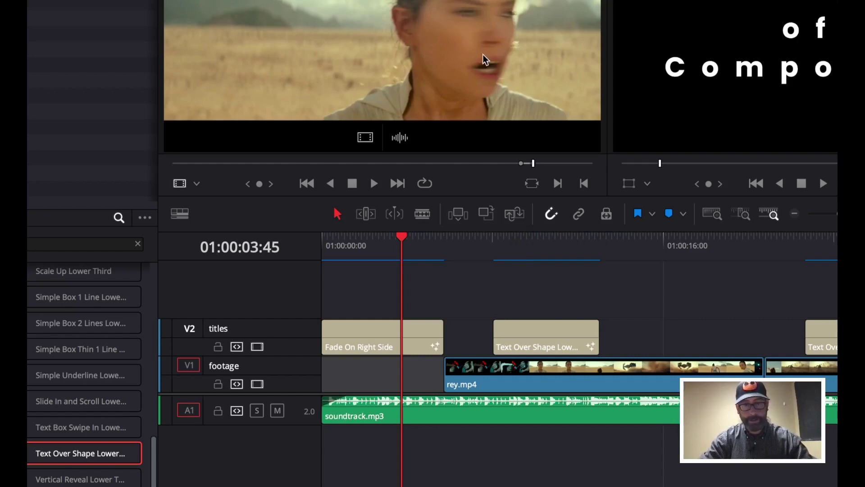
# - Turn off audio track A1 as edit destination, lock it, and use Replace Clip to fill the footage gap under the opening title with the rey.mp4 excerpt
pyautogui.click(188, 411)
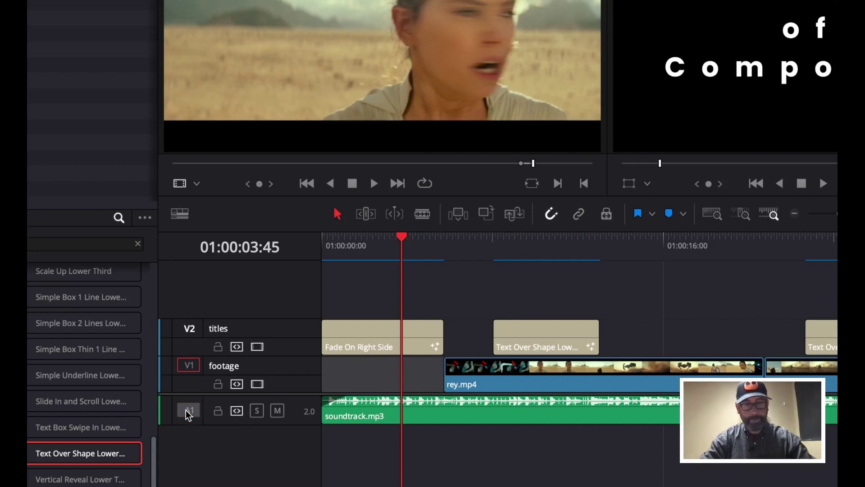
pyautogui.click(218, 412)
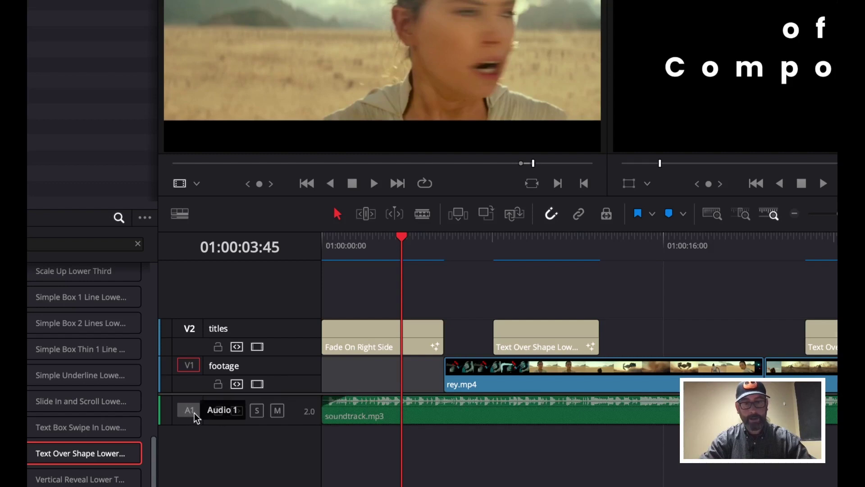
pyautogui.click(360, 374)
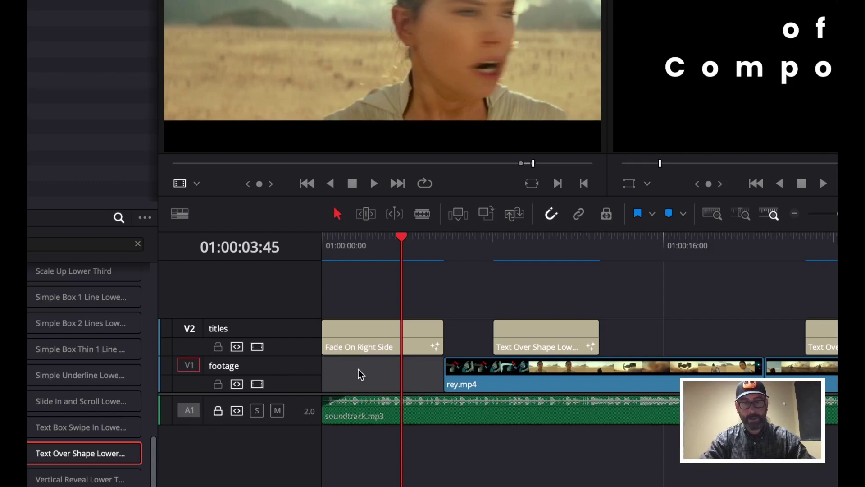
pyautogui.click(513, 215)
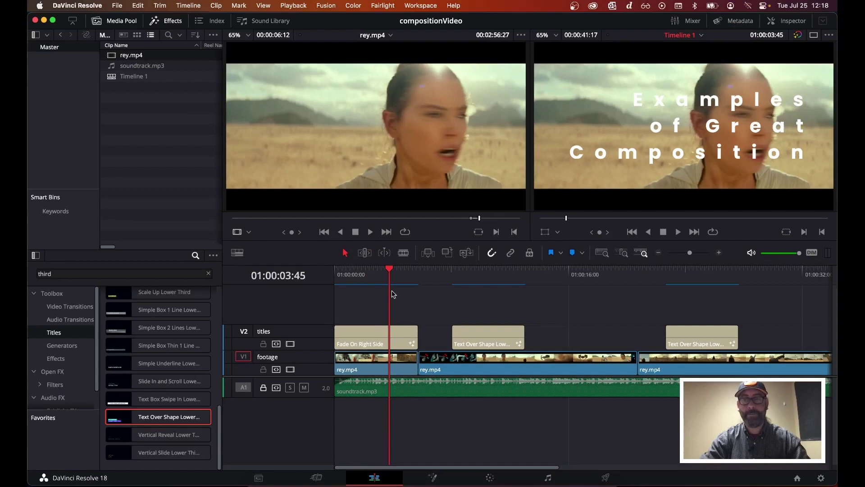
# - Return to the timeline start and open the footage clip under the opening title in the source viewer
pyautogui.moveTo(392, 277); pyautogui.dragTo(328, 275)
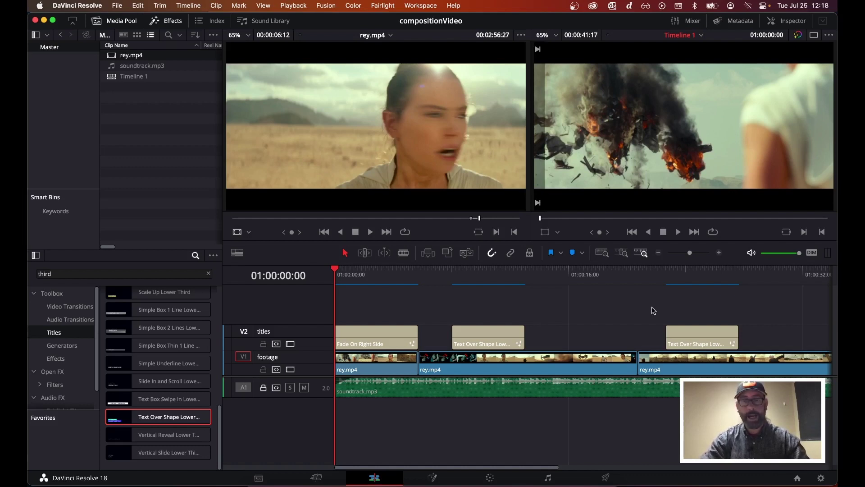
pyautogui.click(358, 368)
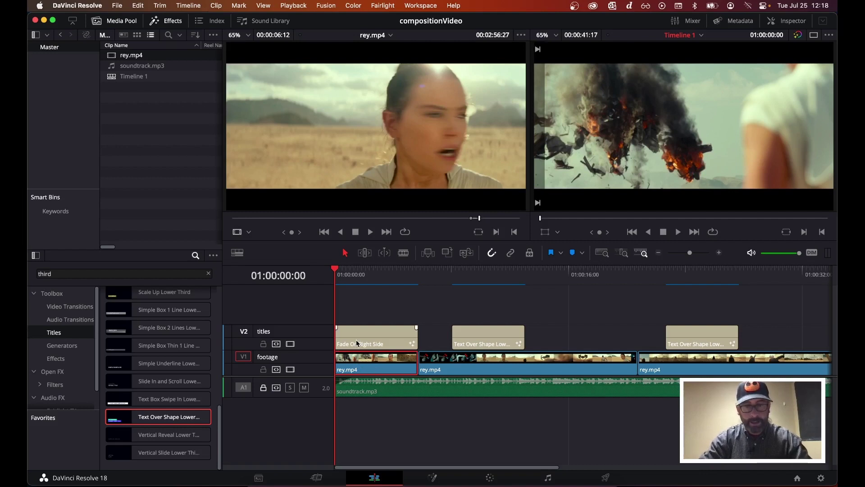
pyautogui.press('y')
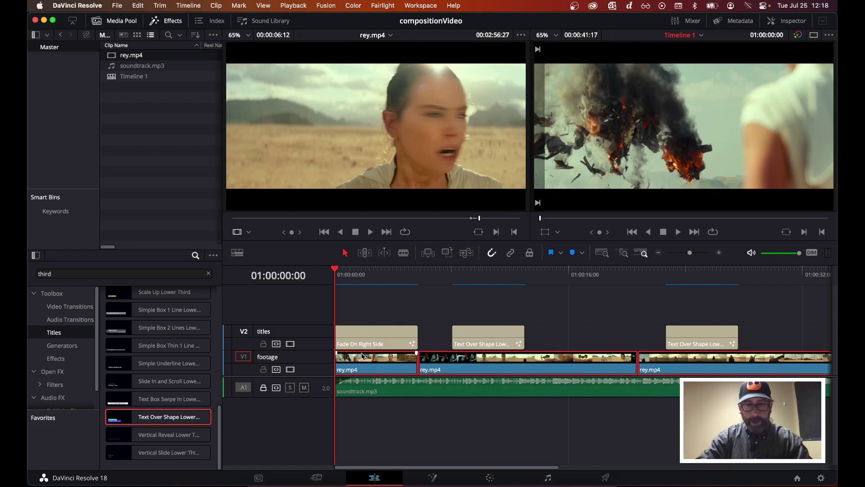
pyautogui.click(367, 408)
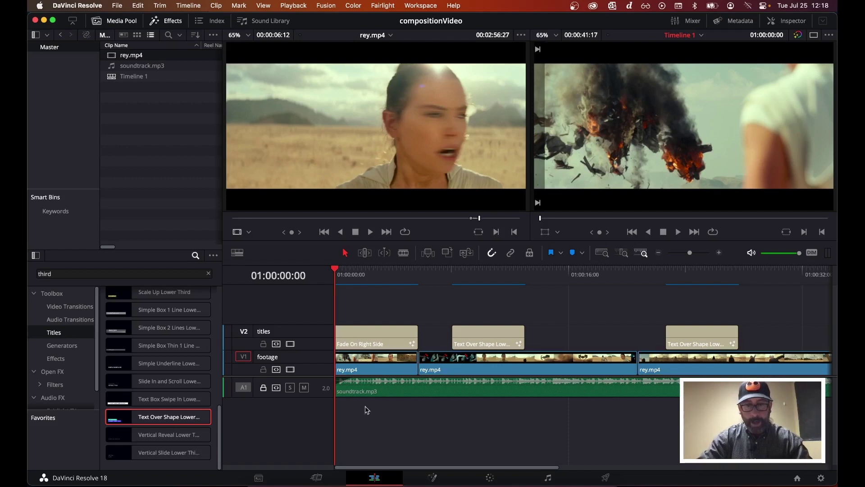
pyautogui.rightClick(356, 360)
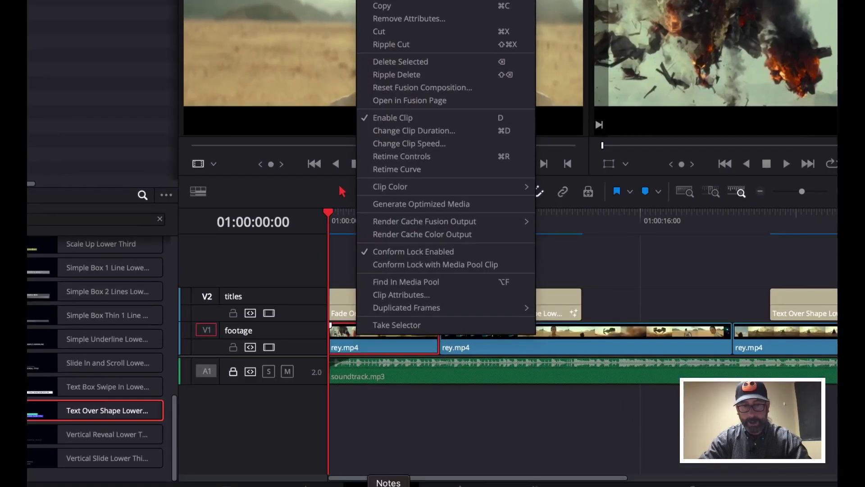
pyautogui.click(389, 448)
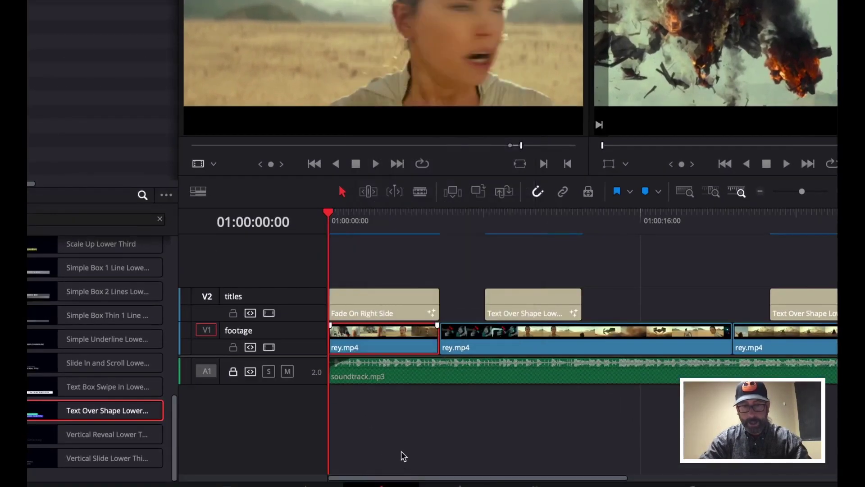
pyautogui.doubleClick(361, 332)
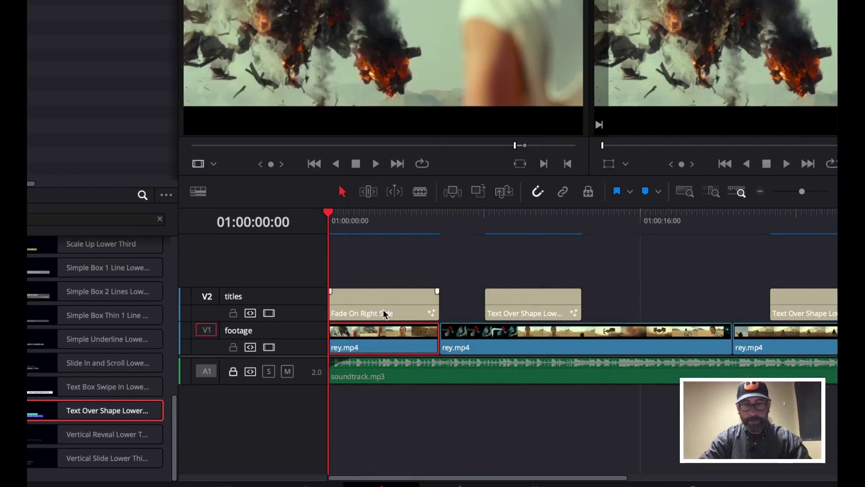
# - Re-enable audio track A1 as edit destination, unlock it, and move all titles, footage and soundtrack about one second later on the timeline
pyautogui.click(207, 372)
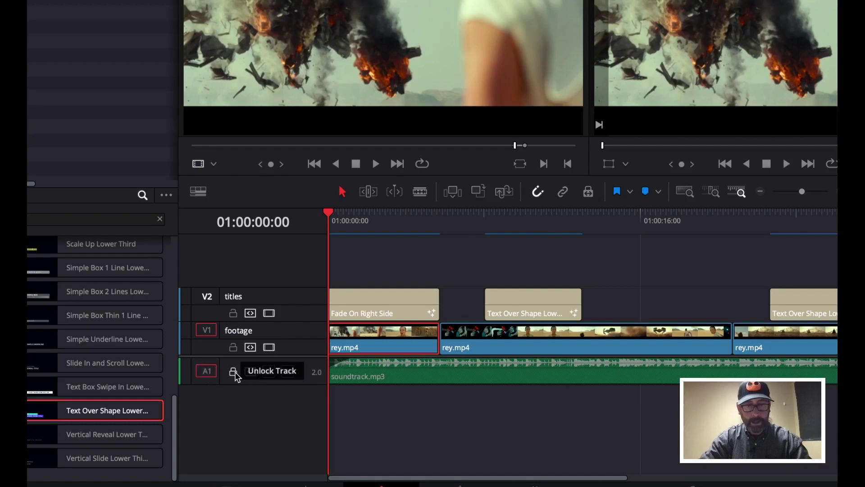
pyautogui.click(234, 373)
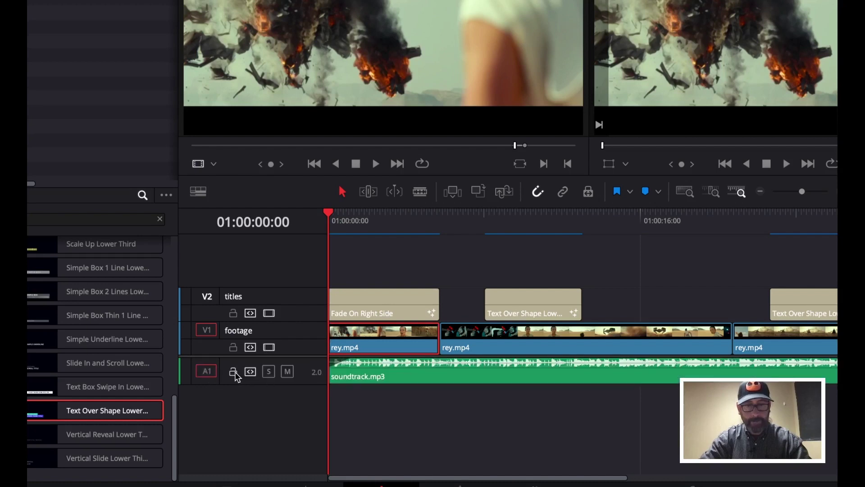
pyautogui.click(378, 317)
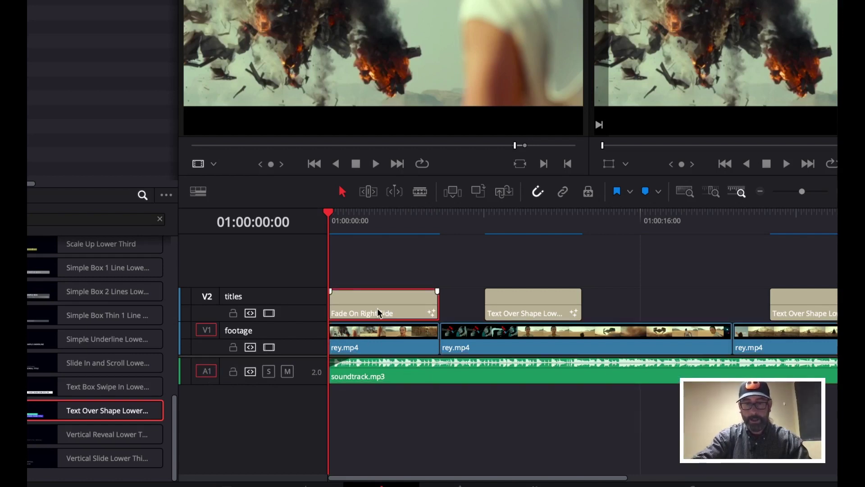
pyautogui.hotkey('ctrl', 'a')
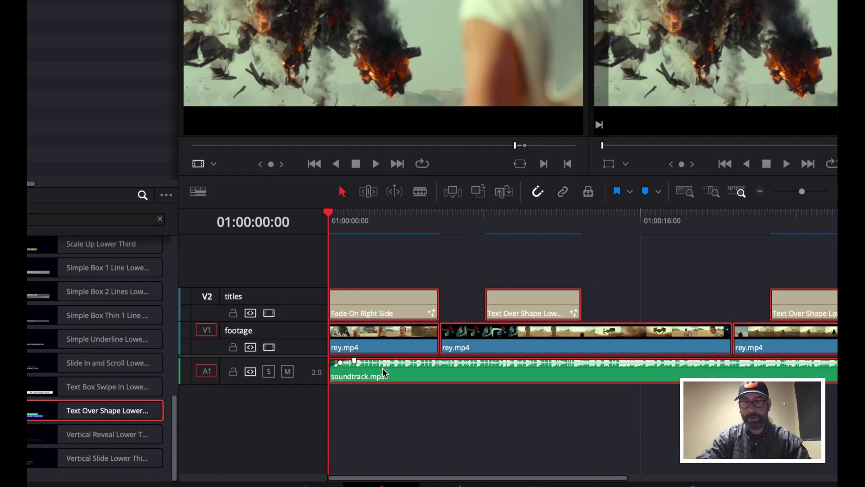
pyautogui.hscroll(5, 605, 379)
pyautogui.hscroll(-5, 605, 378)
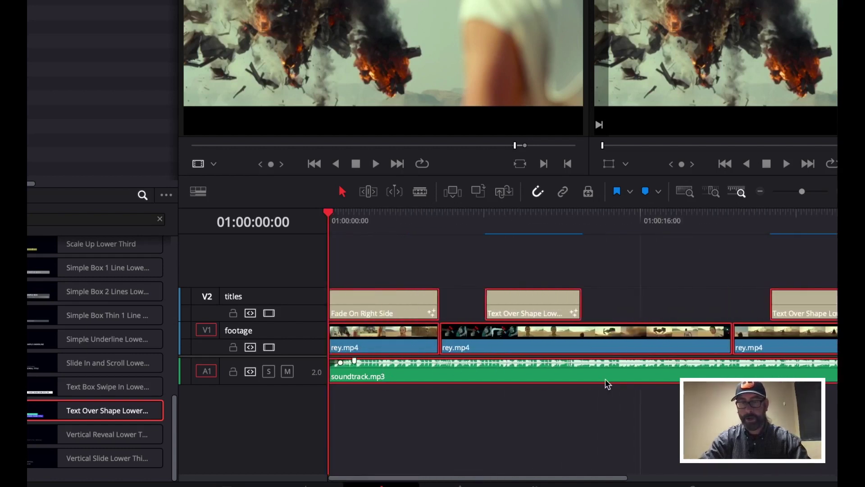
pyautogui.moveTo(366, 341); pyautogui.dragTo(388, 342)
# - Preview the shifted opening and add a fade-in of about one second to the first rey.mp4 clip
pyautogui.press('space')
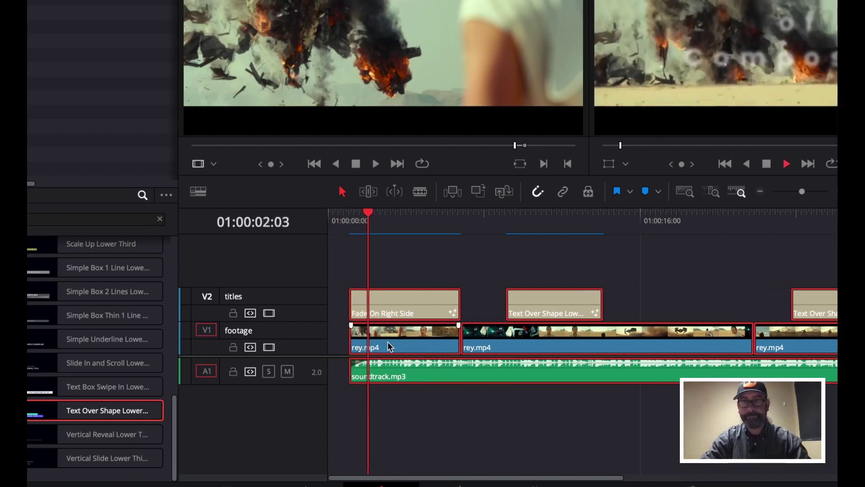
pyautogui.press('space')
pyautogui.click(350, 327)
pyautogui.moveTo(350, 326); pyautogui.dragTo(368, 326)
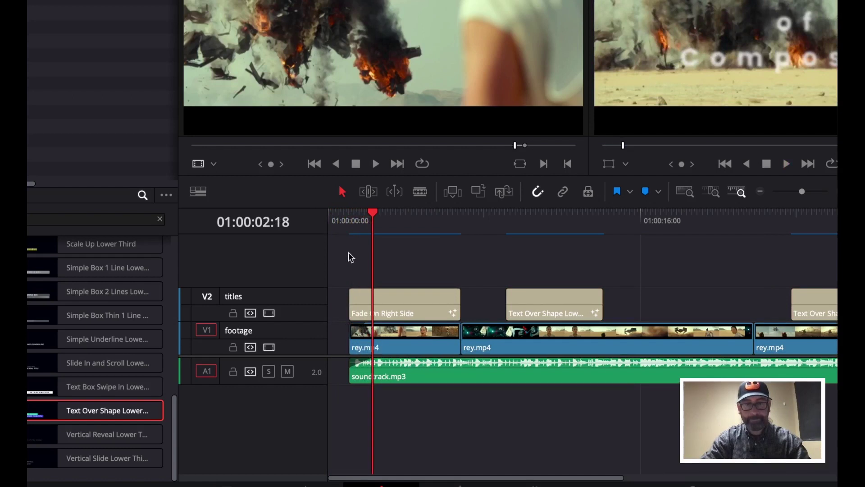
# - Play the timeline from its start through the opening title into the second footage clip to check the fade-in
pyautogui.moveTo(352, 214); pyautogui.dragTo(319, 210)
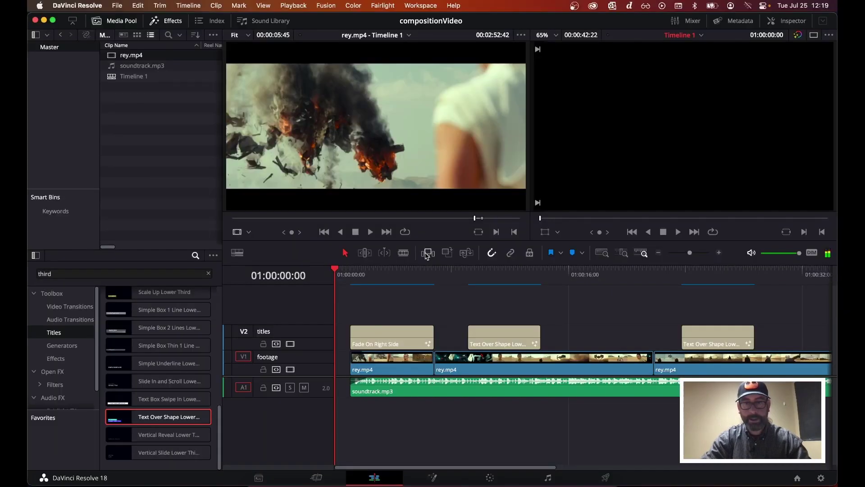
pyautogui.press('space')
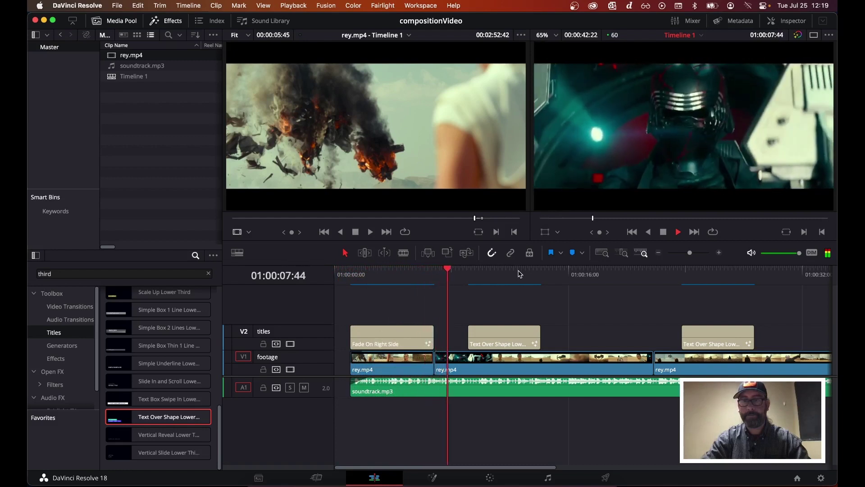
pyautogui.press('space')
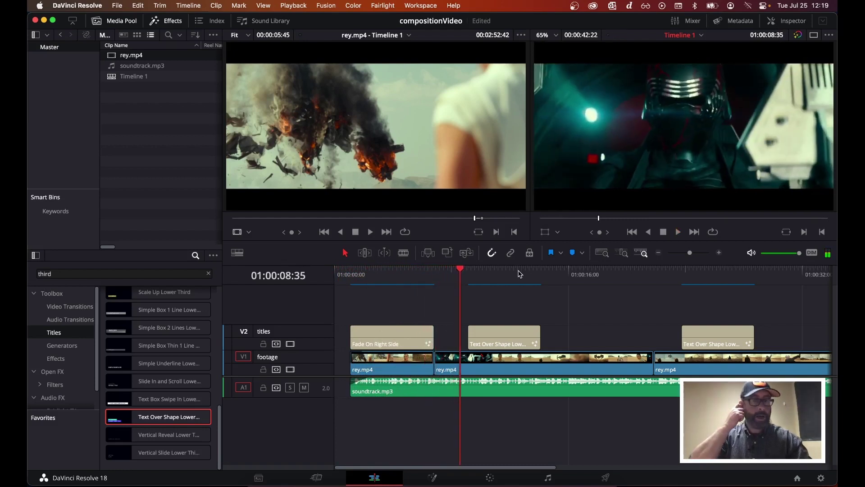
# - Try a short fade-out on the opening title clip, return to the timeline start, and undo the fade
pyautogui.moveTo(427, 333)
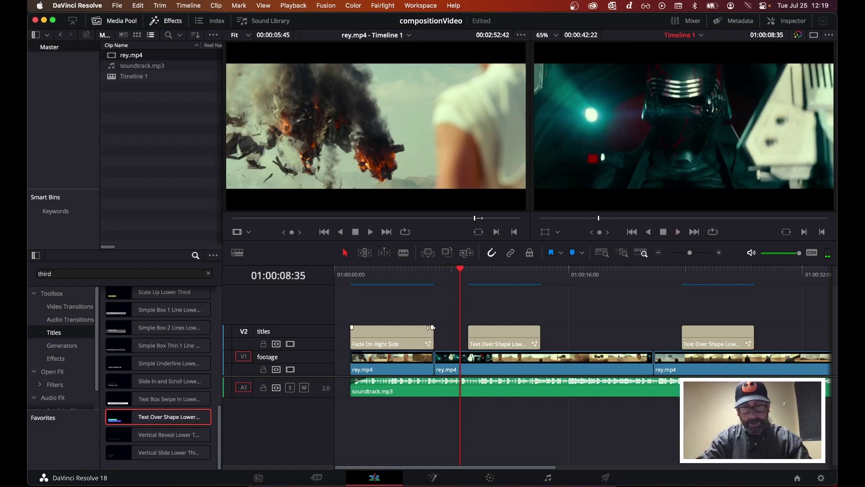
pyautogui.moveTo(431, 328); pyautogui.dragTo(422, 327)
pyautogui.press('Home')
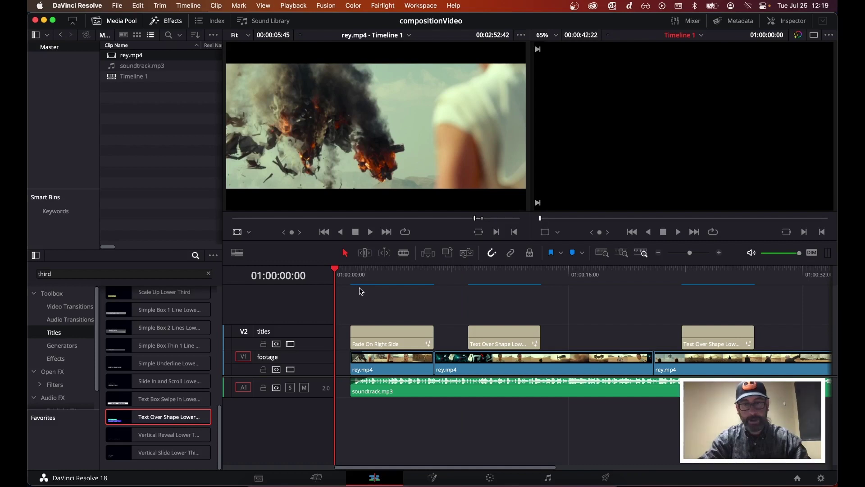
pyautogui.press('super+z')
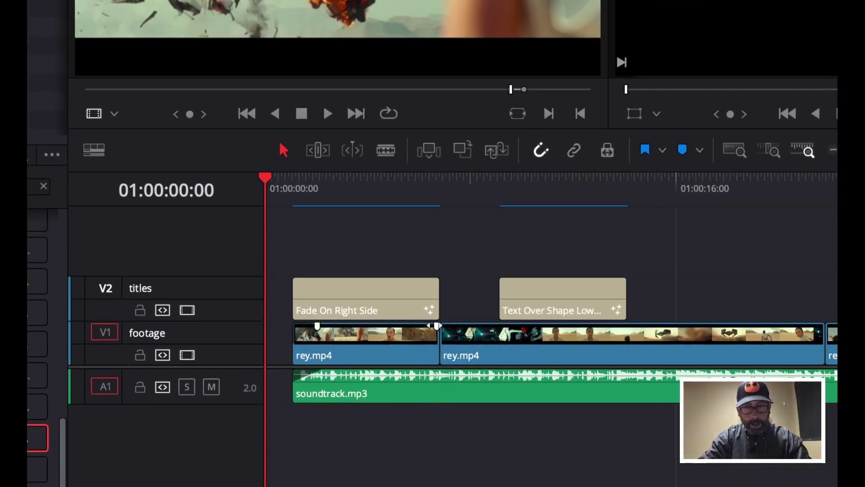
# - Add a short fade-out to the first rey.mp4 clip under the opening title and play the opening to check it
pyautogui.moveTo(433, 355); pyautogui.dragTo(416, 326)
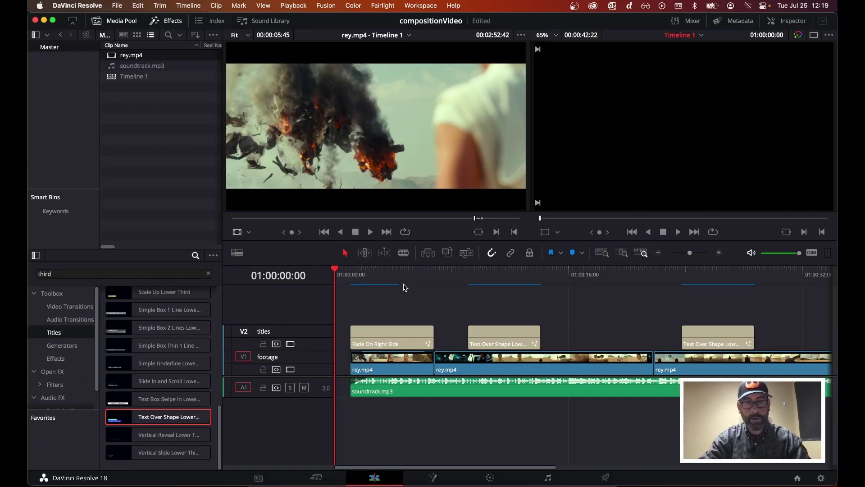
pyautogui.press('space')
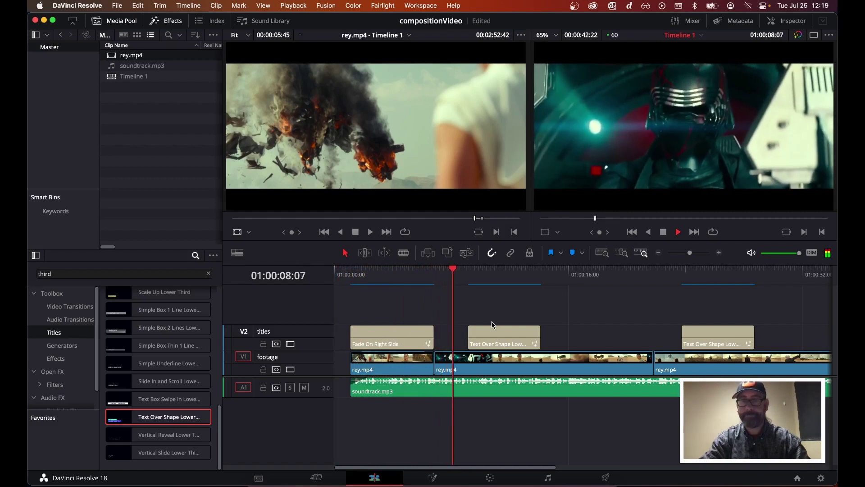
# - Stop the timeline playback and save the project
pyautogui.press('space')
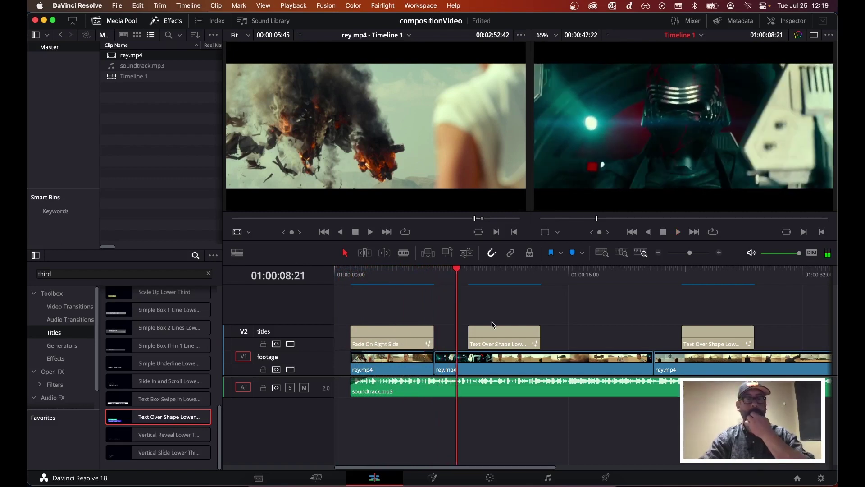
pyautogui.press('super+s')
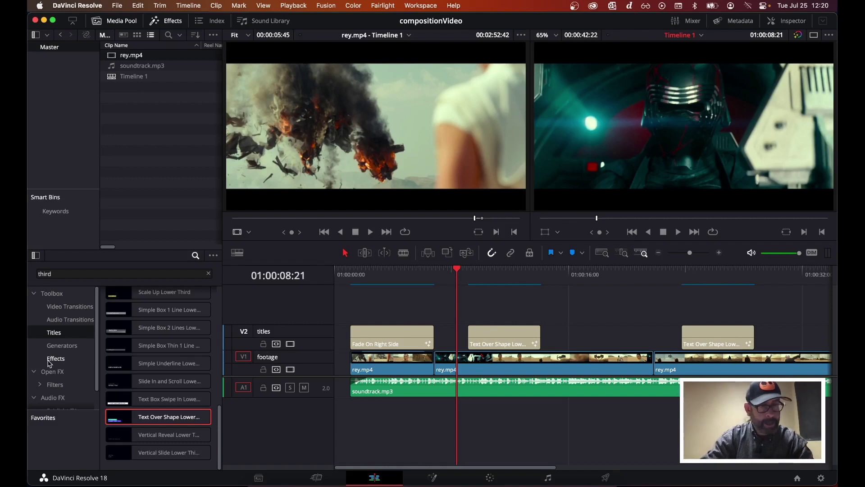
# - Clear the effects search and add a Cross Dissolve video transition at the cut between the first two rey.mp4 clips
pyautogui.click(33, 294)
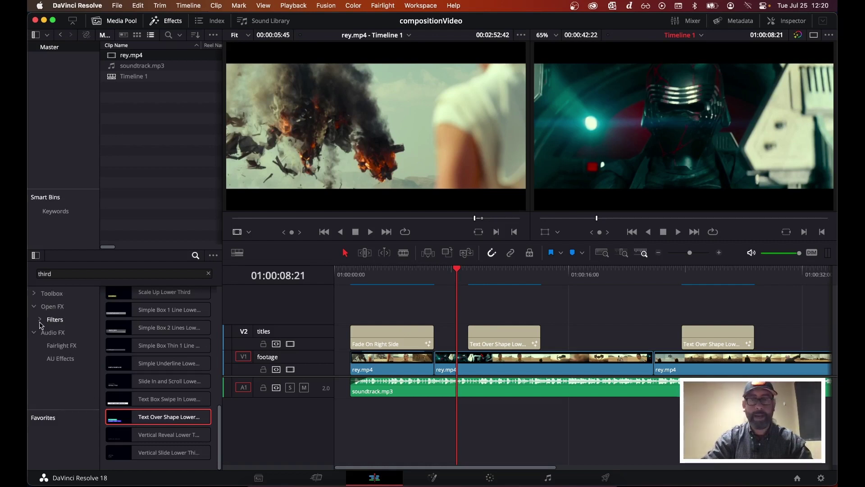
pyautogui.click(33, 293)
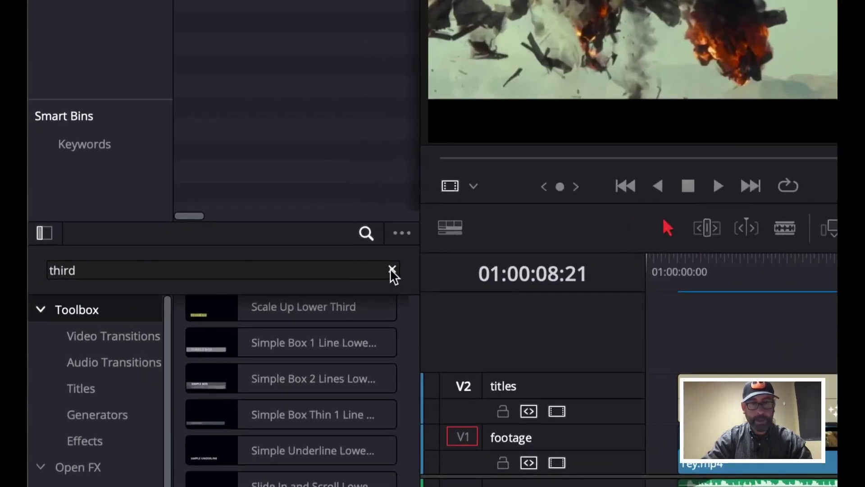
pyautogui.click(392, 269)
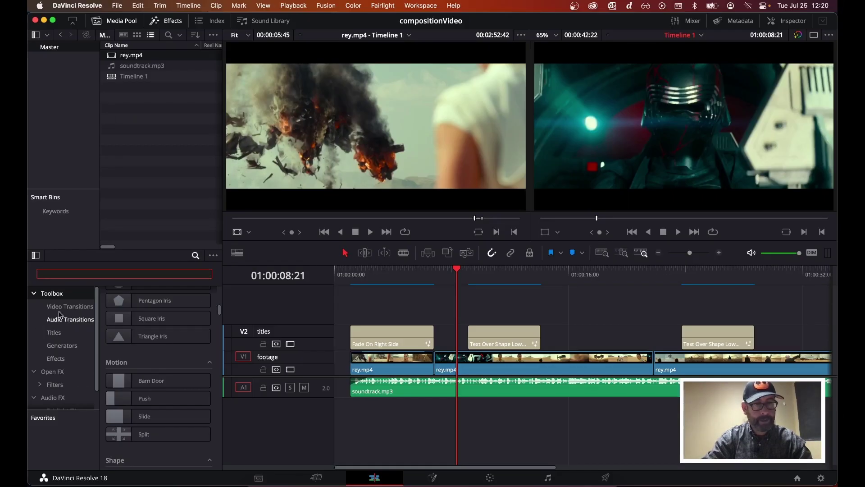
pyautogui.click(59, 313)
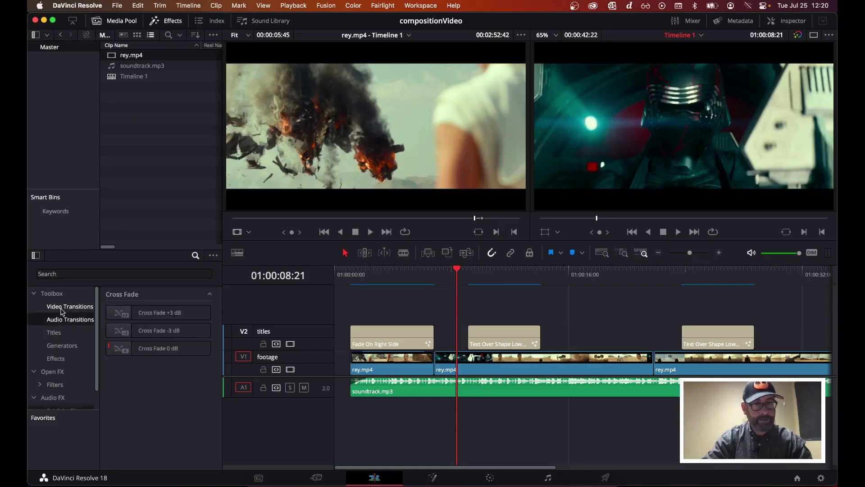
pyautogui.moveTo(157, 312); pyautogui.dragTo(434, 363)
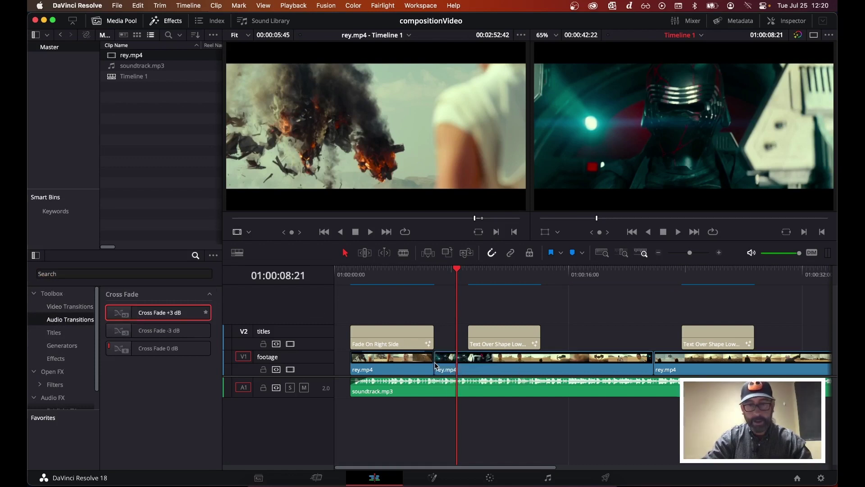
pyautogui.click(72, 307)
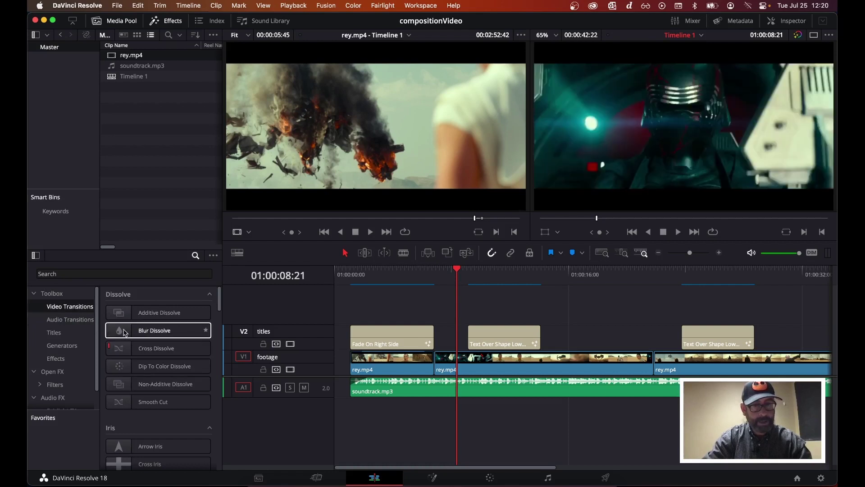
pyautogui.moveTo(131, 349); pyautogui.dragTo(434, 360)
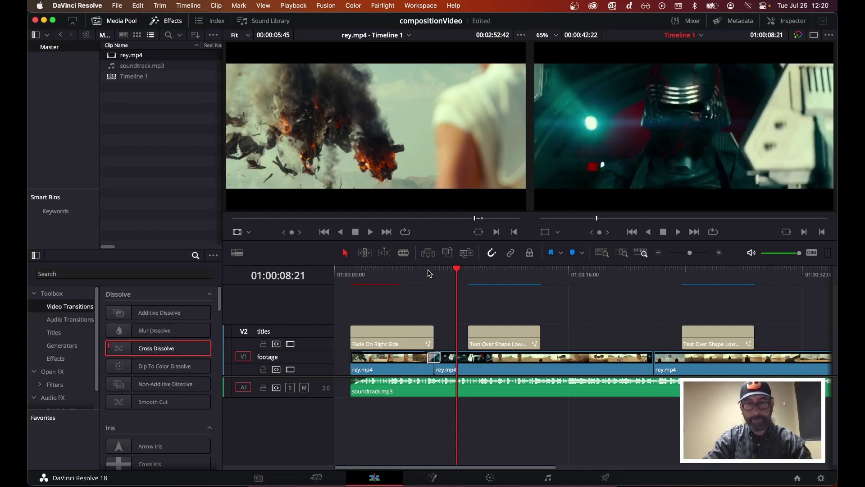
# - Play across the cross dissolve between the first two footage clips twice to check it, and save the project
pyautogui.click(409, 272)
pyautogui.press('space')
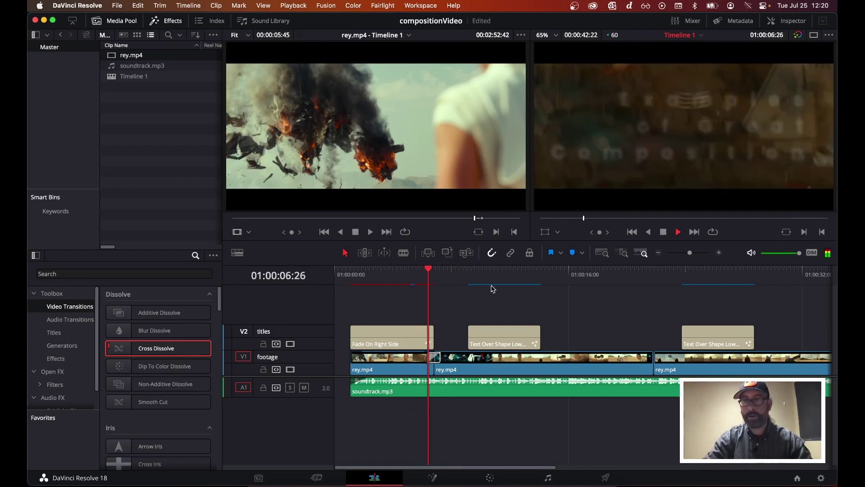
pyautogui.press('space')
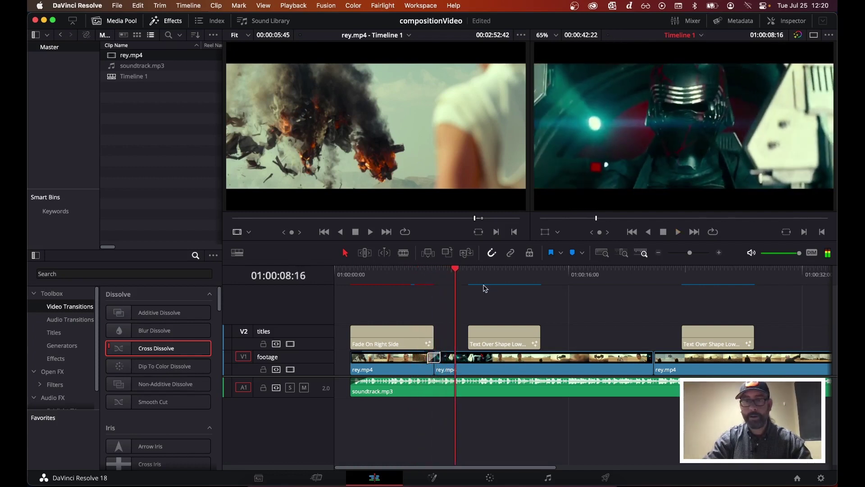
pyautogui.click(426, 271)
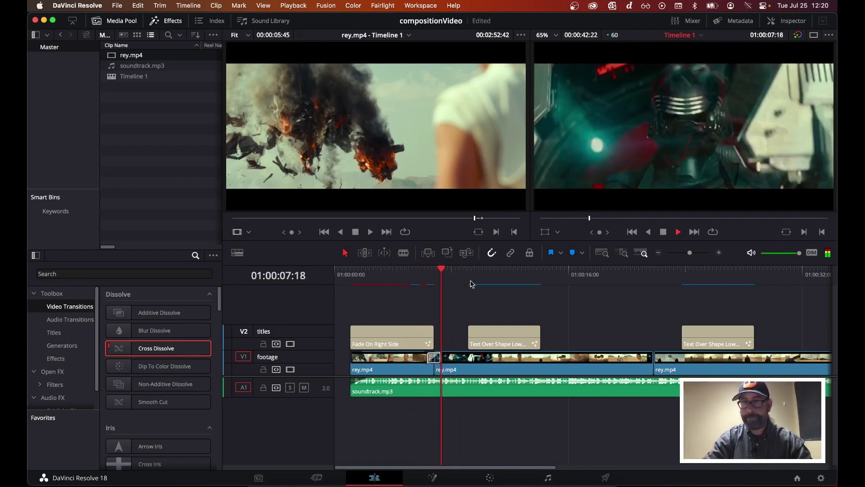
pyautogui.press('space')
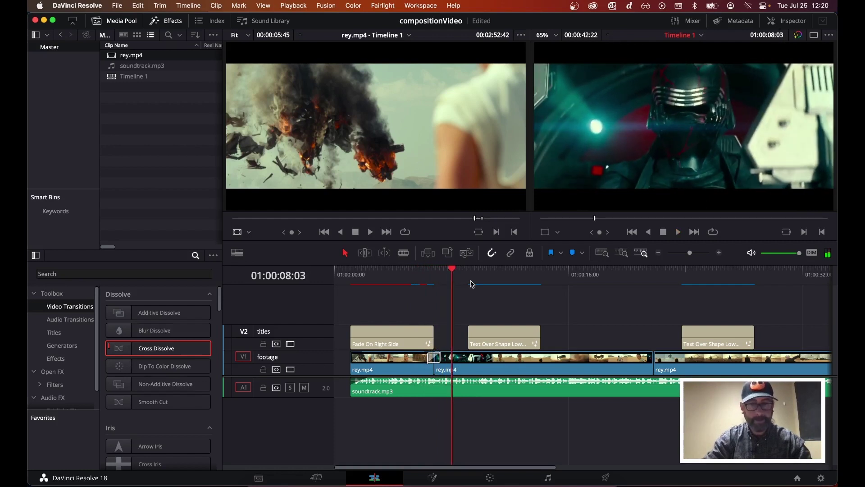
pyautogui.press('super+s')
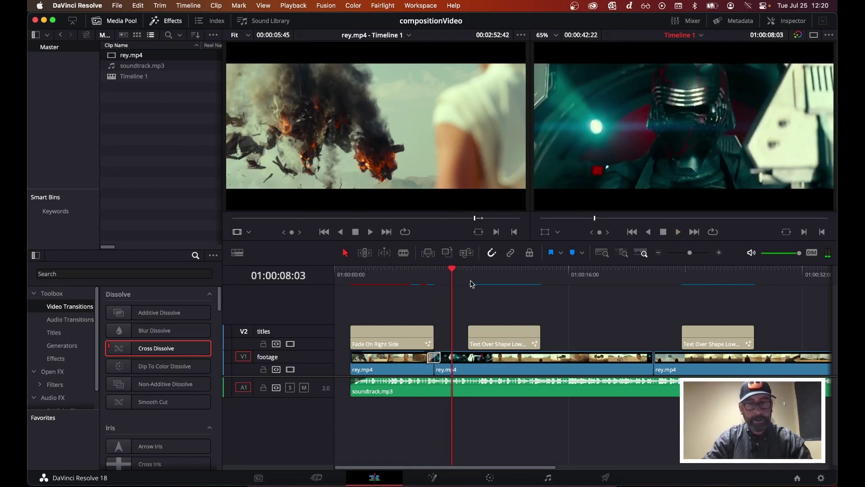
# - Move the playhead to 01:00:04:15 and examine the opening title over the footage in full screen
pyautogui.moveTo(412, 271)
pyautogui.mouseDown()
pyautogui.moveTo(368, 275)
pyautogui.moveTo(398, 269)
pyautogui.mouseUp()
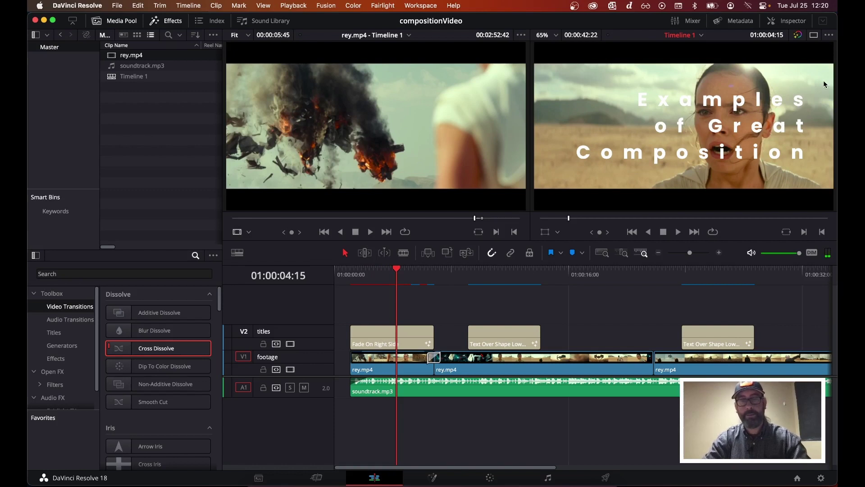
pyautogui.press('super+f')
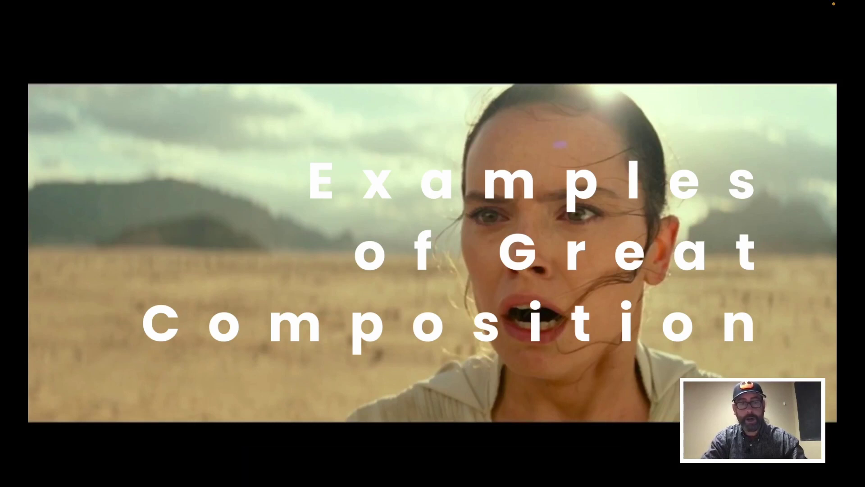
pyautogui.press('Escape')
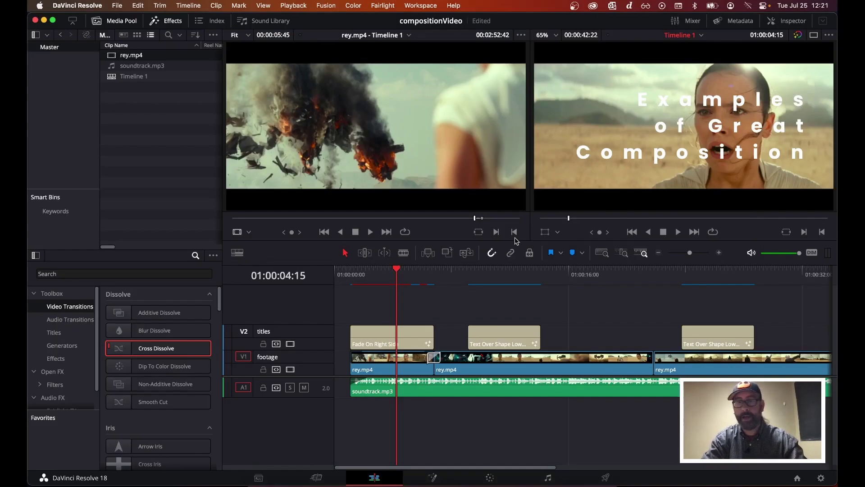
# - Inspect the opening title's properties for text options, checking its font, color, spacing, anchor and position controls
pyautogui.click(390, 338)
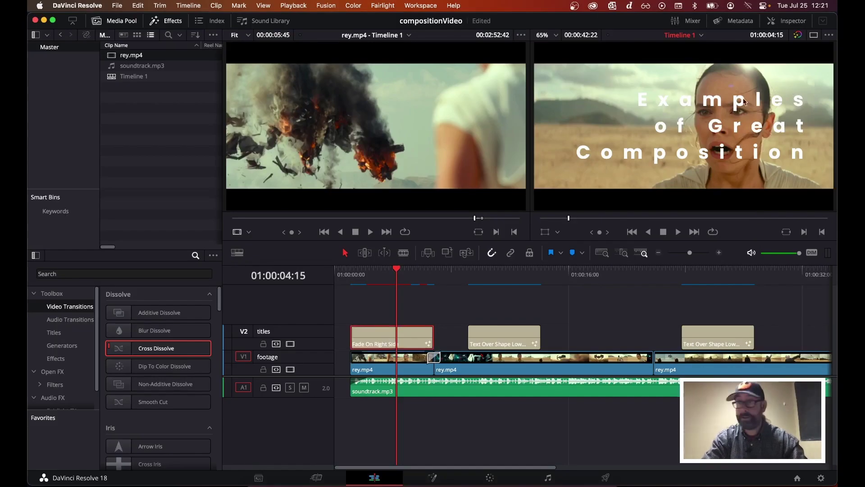
pyautogui.click(787, 21)
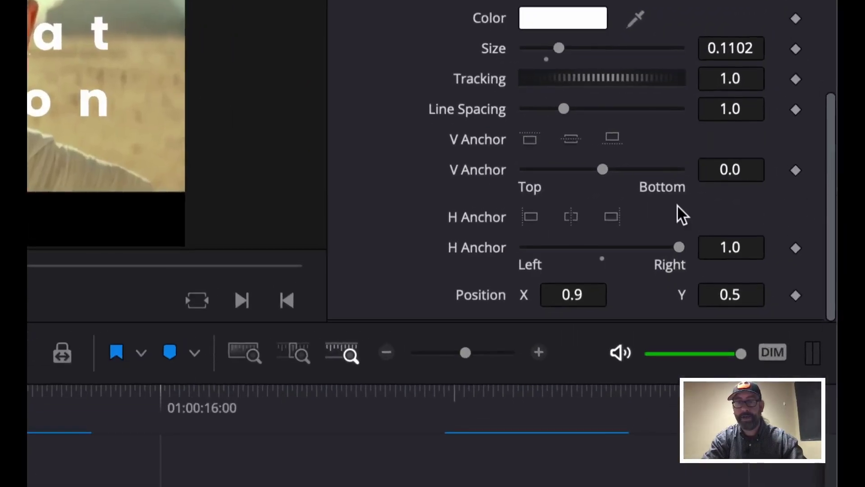
pyautogui.scroll(5, 763, 199)
pyautogui.scroll(2, 676, 205)
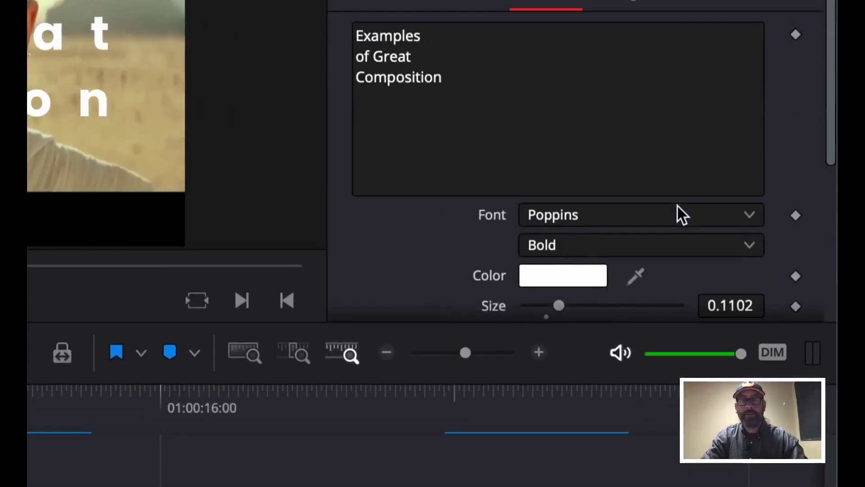
pyautogui.rightClick(677, 215)
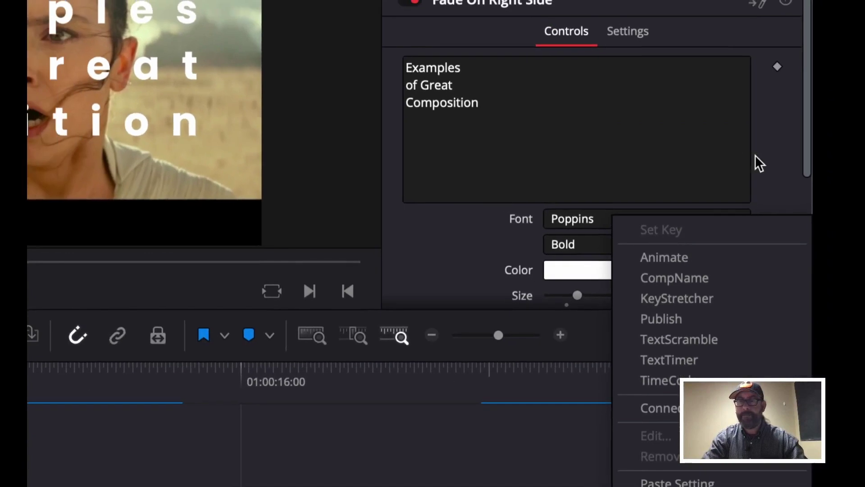
pyautogui.click(769, 156)
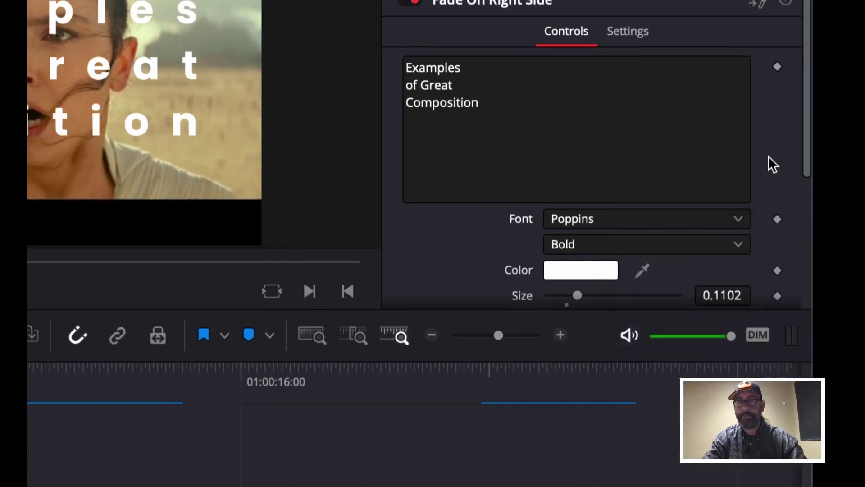
pyautogui.click(653, 58)
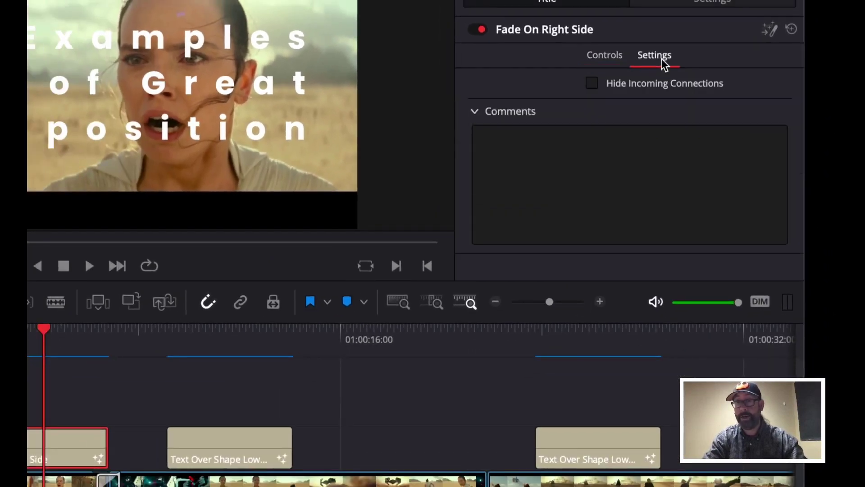
pyautogui.click(611, 58)
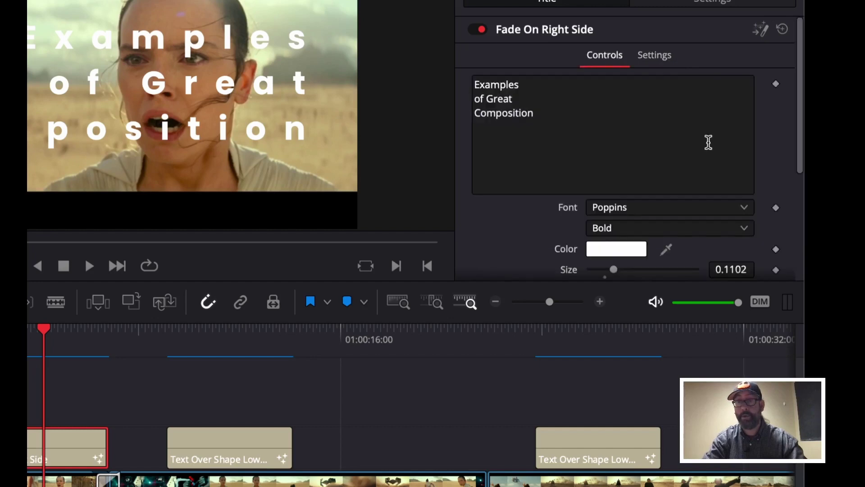
pyautogui.scroll(-3, 709, 142)
pyautogui.scroll(-3, 709, 142)
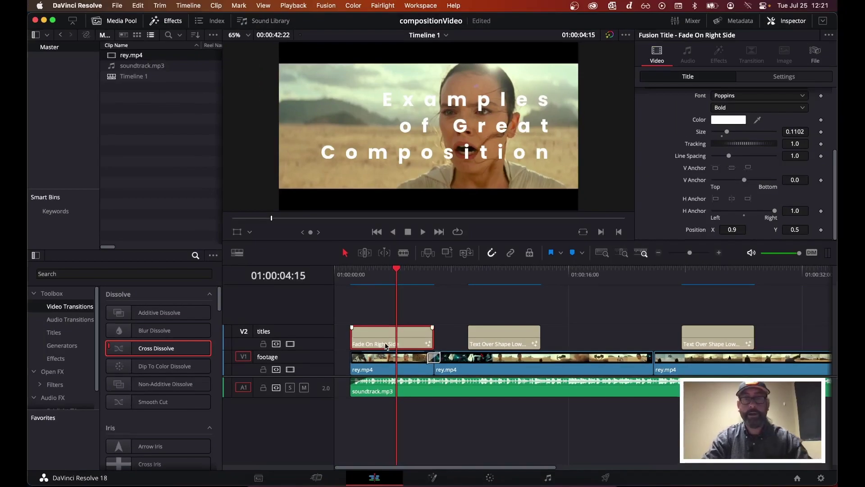
# - Move the playhead to 01:00:03:39 and duplicate the Fade On Right Side title onto a new video track directly above it
pyautogui.moveTo(396, 276)
pyautogui.mouseDown()
pyautogui.moveTo(350, 270)
pyautogui.moveTo(388, 267)
pyautogui.mouseUp()
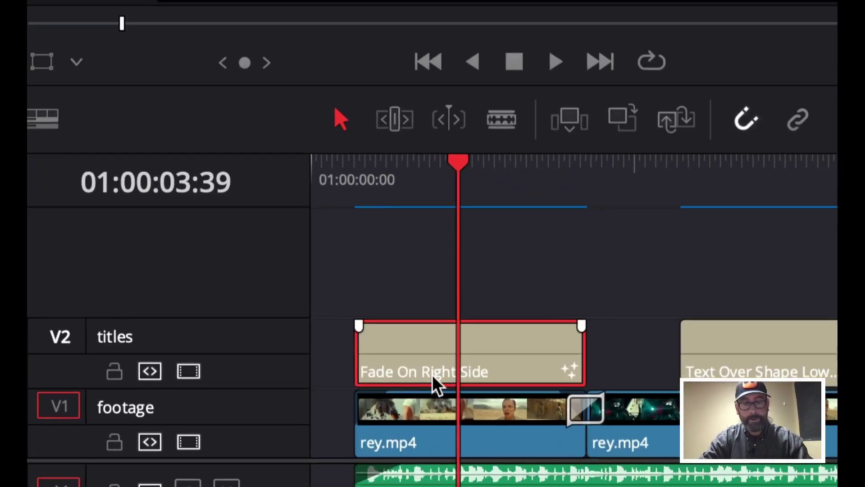
pyautogui.moveTo(432, 379); pyautogui.dragTo(413, 299)
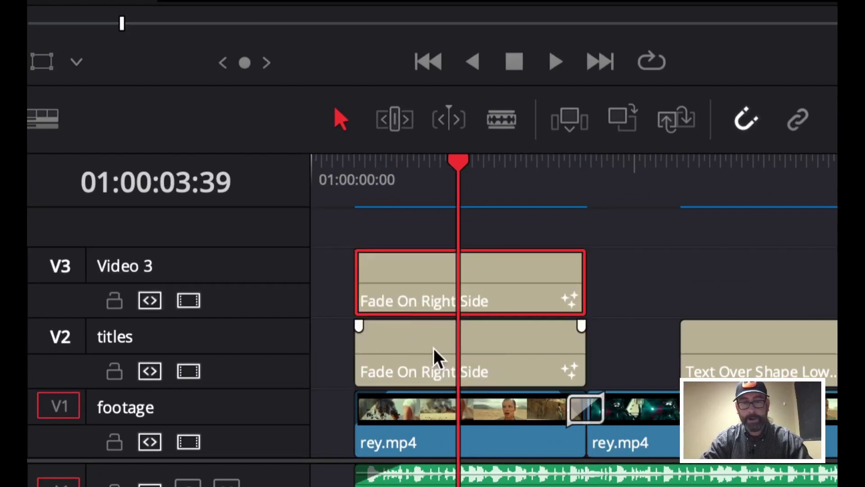
pyautogui.click(425, 327)
pyautogui.click(420, 288)
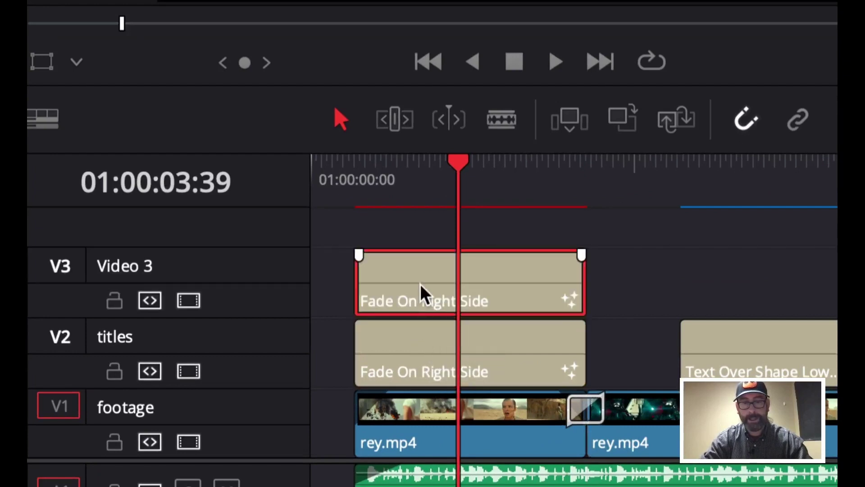
# - Change the text color of the lower Fade On Right Side title on the titles track to near-black
pyautogui.click(418, 328)
pyautogui.scroll(5, 420, 330)
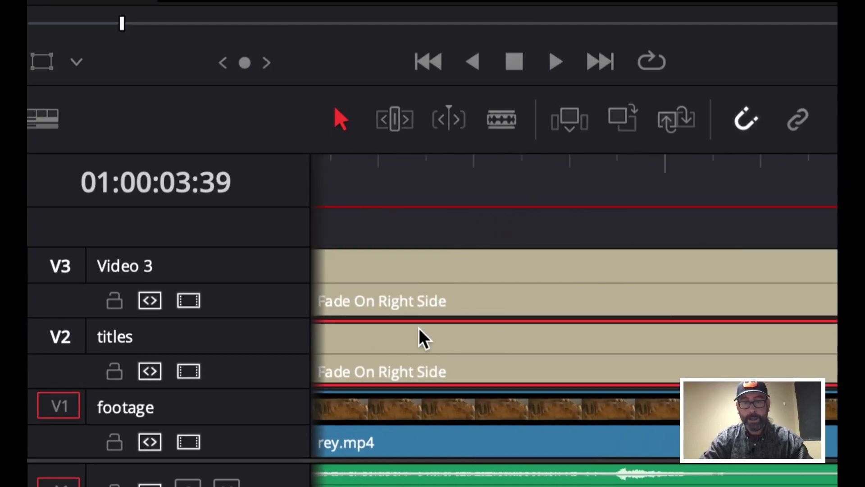
pyautogui.scroll(-5, 419, 328)
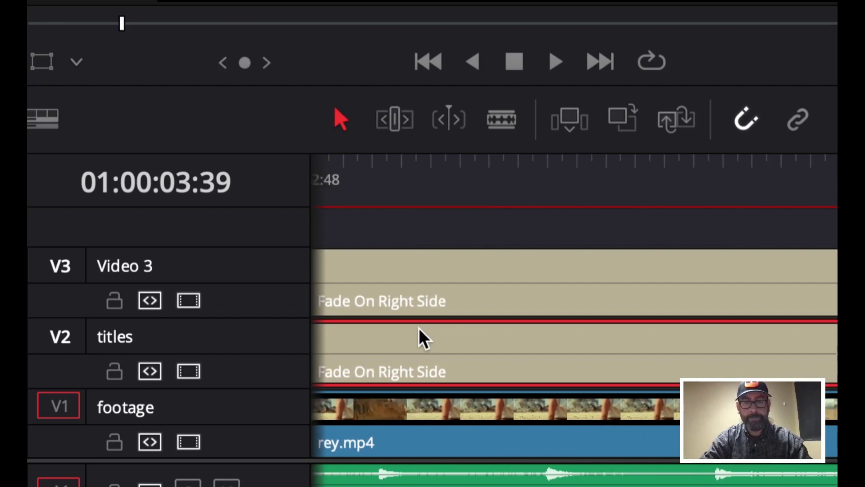
pyautogui.scroll(-3, 418, 328)
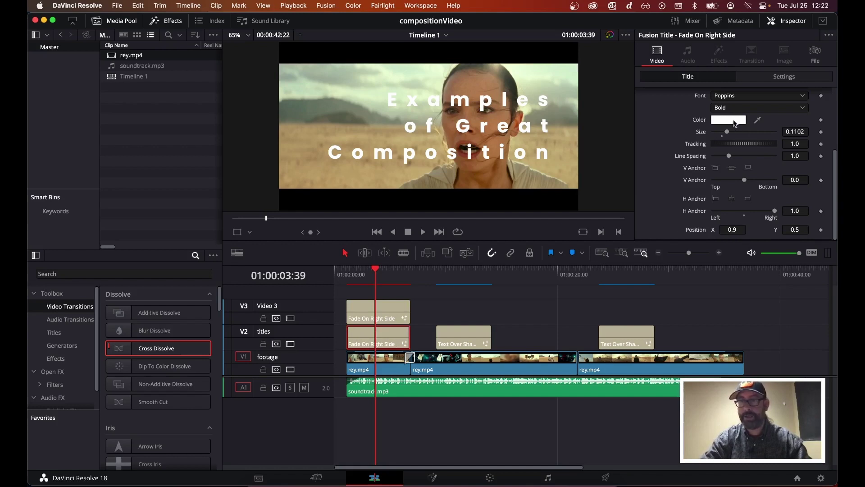
pyautogui.click(734, 124)
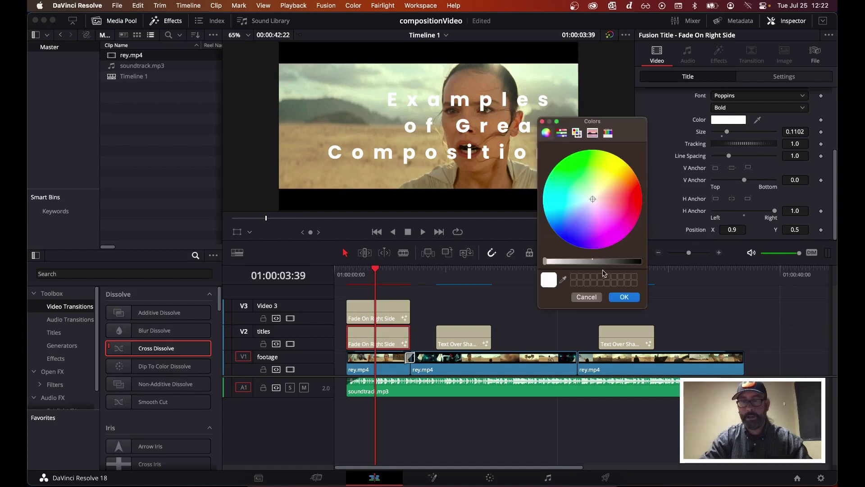
pyautogui.moveTo(622, 261); pyautogui.dragTo(632, 262)
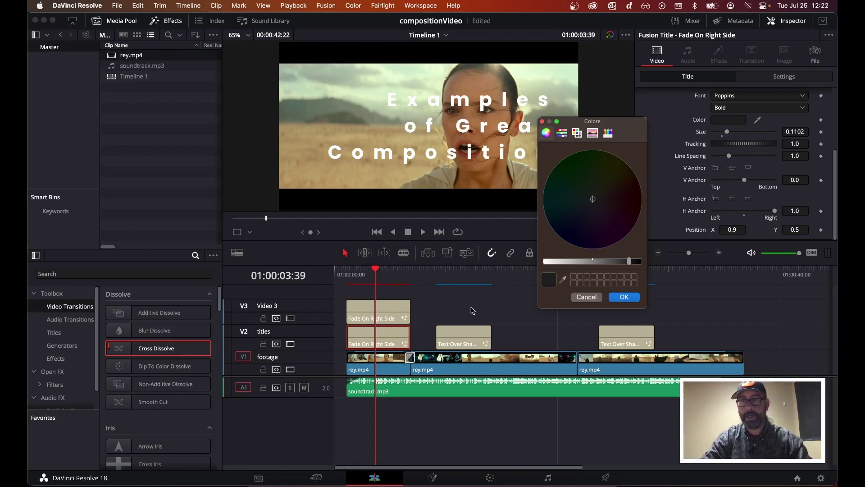
pyautogui.click(624, 297)
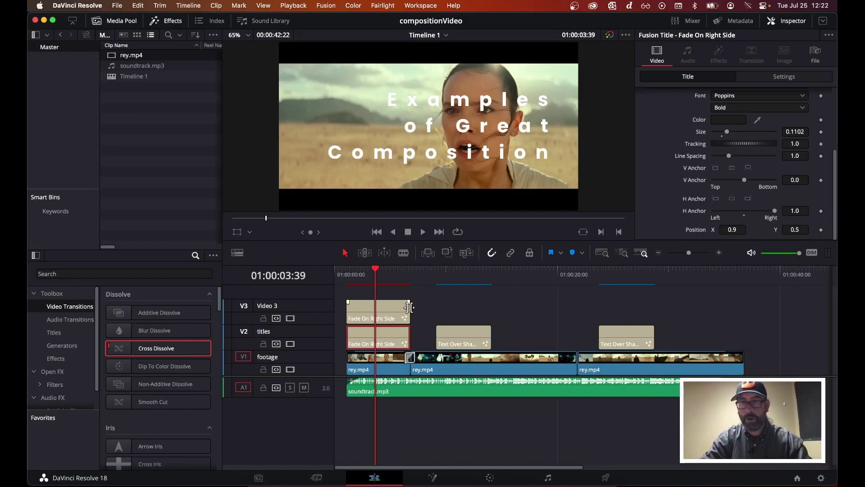
# - Offset the lower Fade On Right Side title to position X 5.000 and Y -6.000 in its transform settings
pyautogui.click(795, 82)
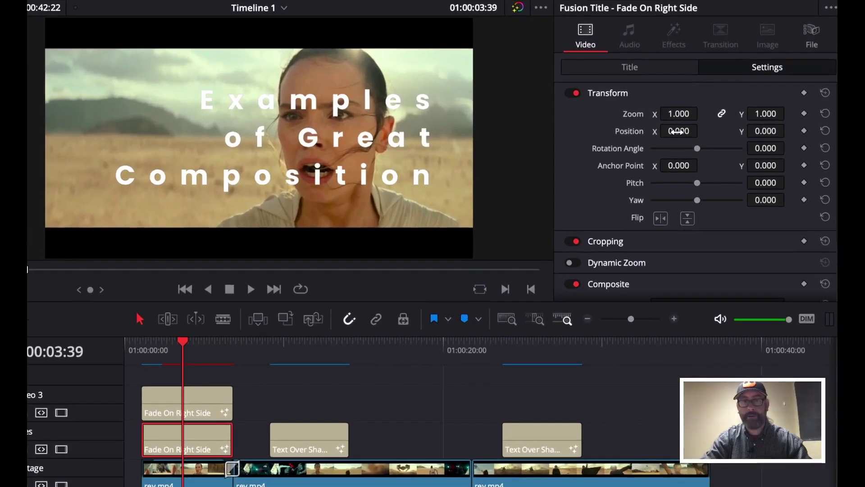
pyautogui.moveTo(677, 133); pyautogui.dragTo(680, 132)
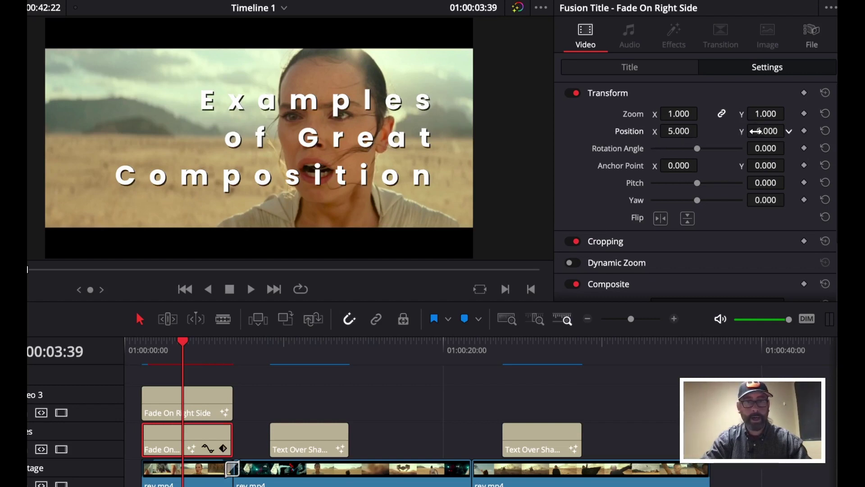
pyautogui.moveTo(757, 131); pyautogui.dragTo(744, 141)
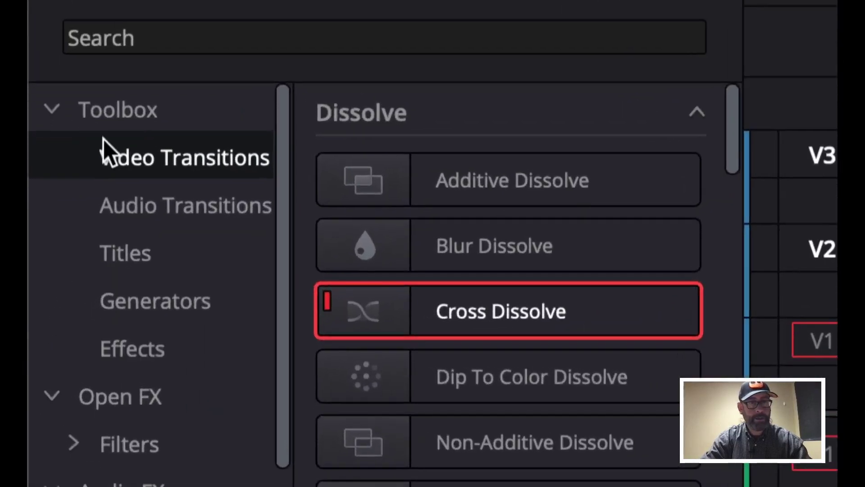
# - Apply a Gaussian Blur to the lower Fade On Right Side title and set its horizontal and vertical strength to 0.349
pyautogui.click(53, 112)
pyautogui.click(120, 159)
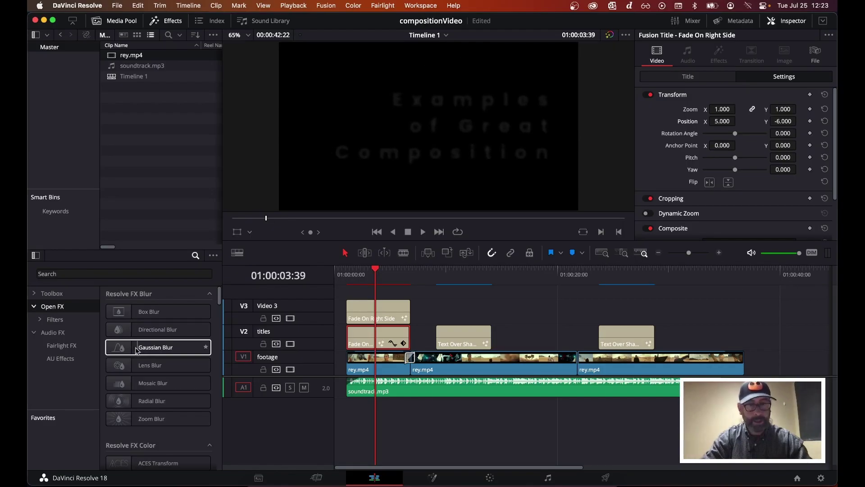
pyautogui.moveTo(149, 351); pyautogui.dragTo(365, 336)
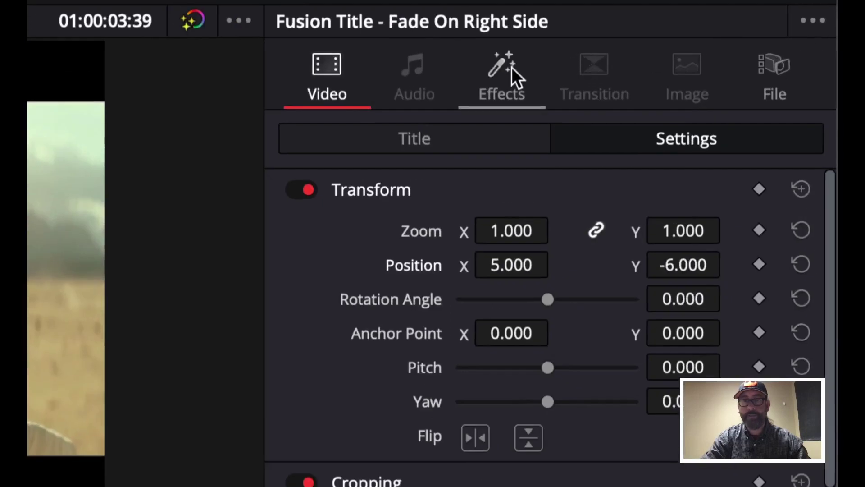
pyautogui.click(512, 67)
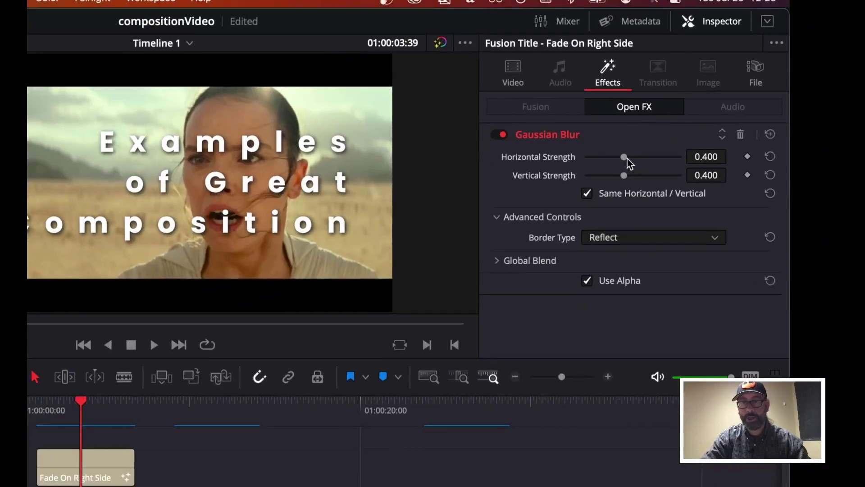
pyautogui.moveTo(627, 158)
pyautogui.mouseDown()
pyautogui.moveTo(600, 158)
pyautogui.moveTo(633, 157)
pyautogui.moveTo(612, 150)
pyautogui.moveTo(625, 153)
pyautogui.moveTo(612, 155)
pyautogui.moveTo(618, 158)
pyautogui.mouseUp()
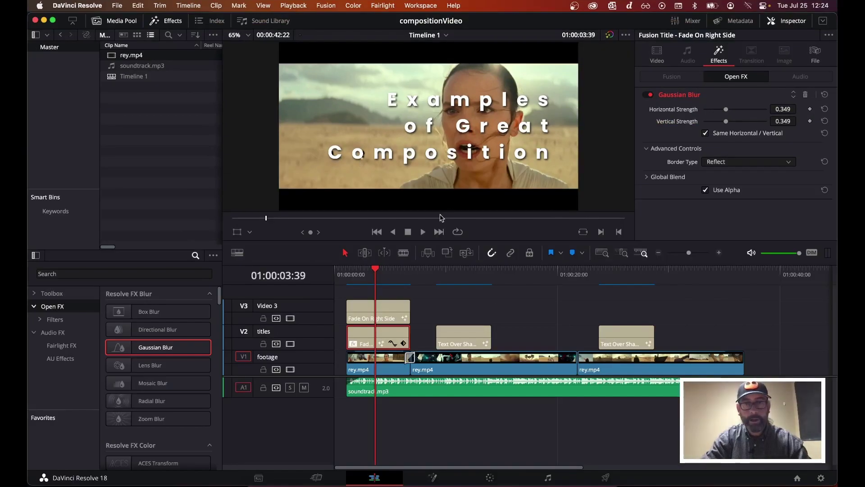
# - Play back the opening title twice from around 01:00:02:17 to check how its blurred shadow fades in
pyautogui.moveTo(374, 267); pyautogui.dragTo(360, 269)
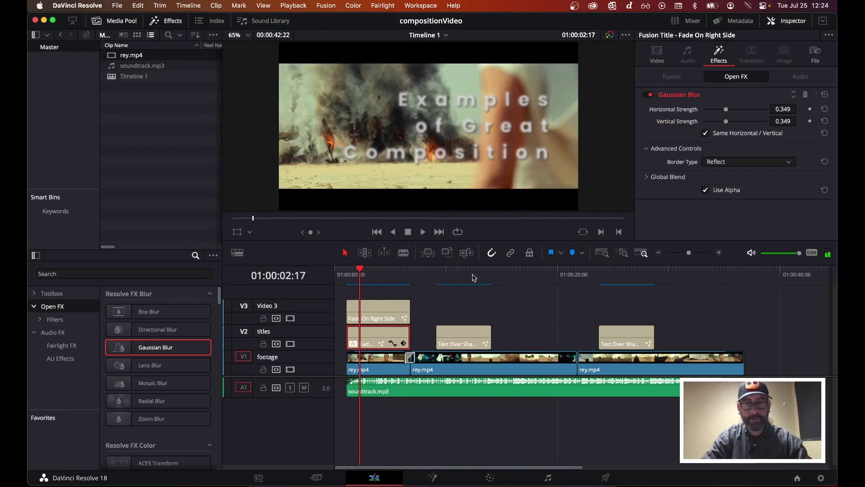
pyautogui.press('space')
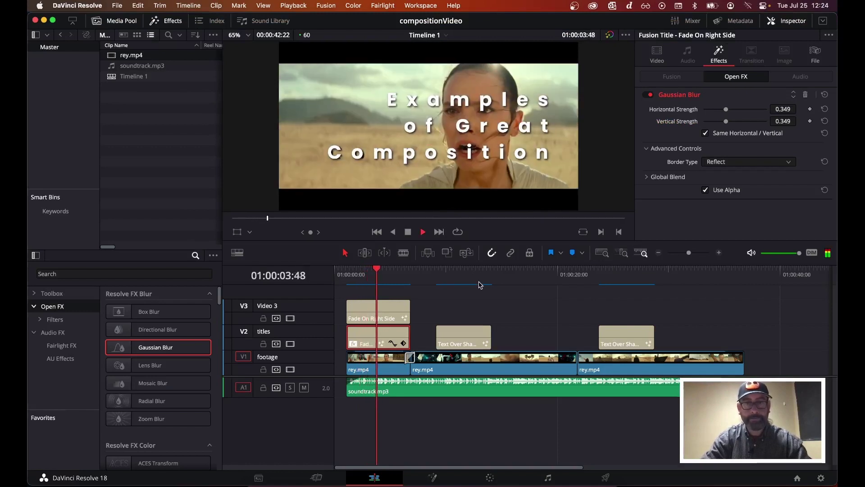
pyautogui.press('space')
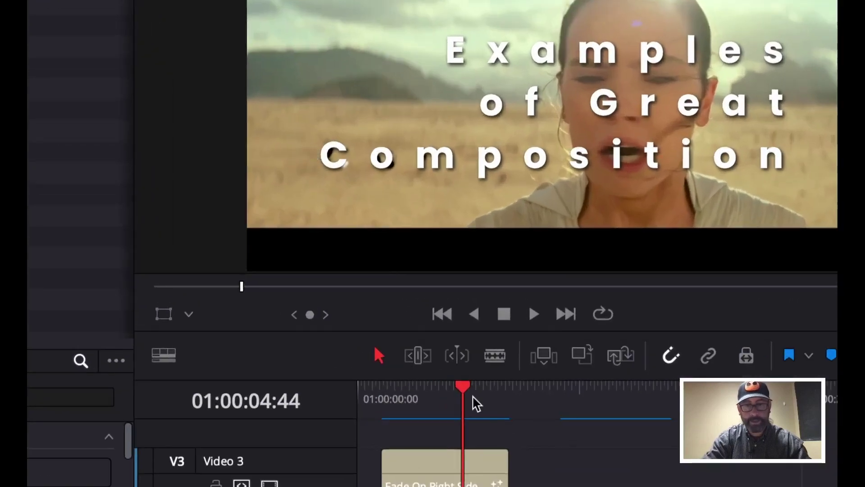
pyautogui.moveTo(391, 273); pyautogui.dragTo(374, 271)
pyautogui.moveTo(436, 388); pyautogui.dragTo(400, 388)
pyautogui.press('space')
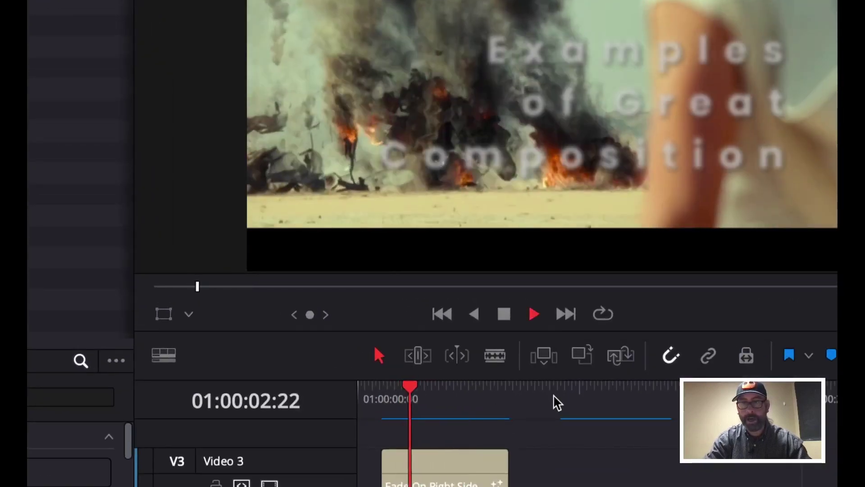
# - Stop playback and step through the opening title frame by frame to 01:00:03:28, examining the shadow behind the letters
pyautogui.press('space')
pyautogui.press('Right')
pyautogui.press('Right')
pyautogui.press('Right')
pyautogui.press('Right')
pyautogui.press('Right')
pyautogui.press('Right')
pyautogui.press('Right')
pyautogui.press('Right')
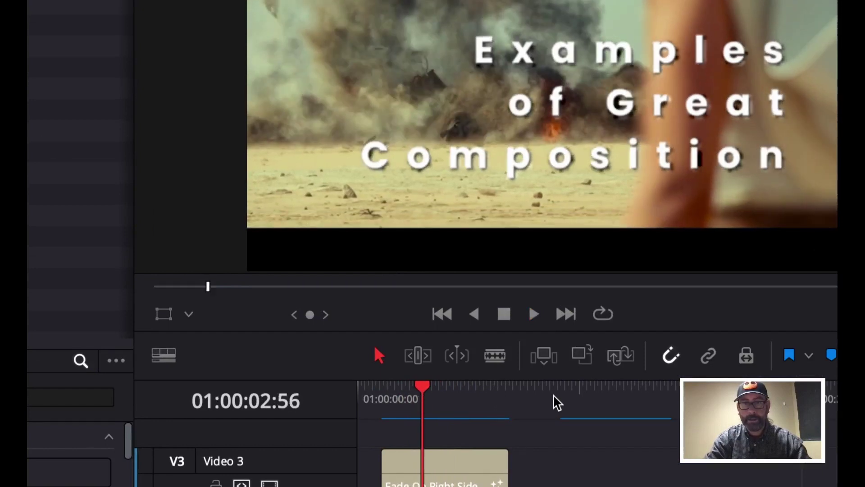
pyautogui.press('Right')
pyautogui.press('Right')
pyautogui.press('Right')
pyautogui.press('Right')
pyautogui.press('Right')
pyautogui.press('Right')
pyautogui.press('Right')
pyautogui.press('Right')
pyautogui.press('Right')
pyautogui.press('Right')
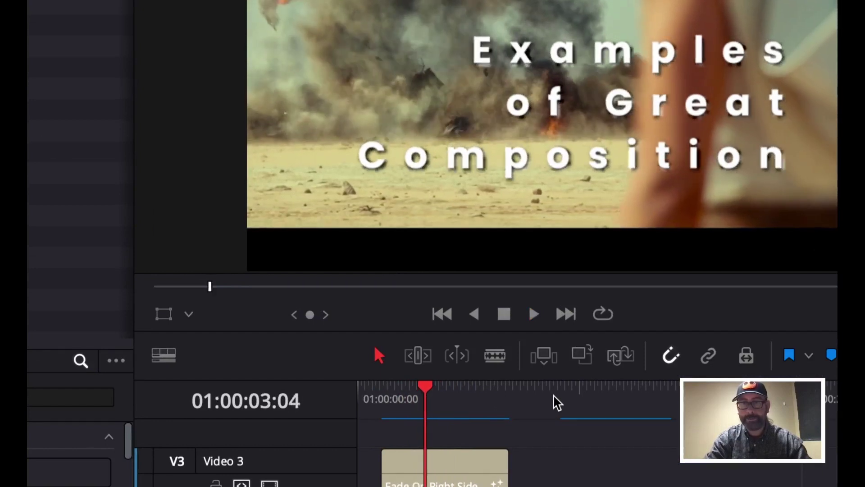
pyautogui.press('Right')
pyautogui.press('Right')
pyautogui.press('Right')
pyautogui.press('Right')
pyautogui.press('Right')
pyautogui.press('Right')
pyautogui.press('Right')
pyautogui.press('Right')
pyautogui.press('Right')
pyautogui.press('Right')
pyautogui.press('Right')
pyautogui.press('Right')
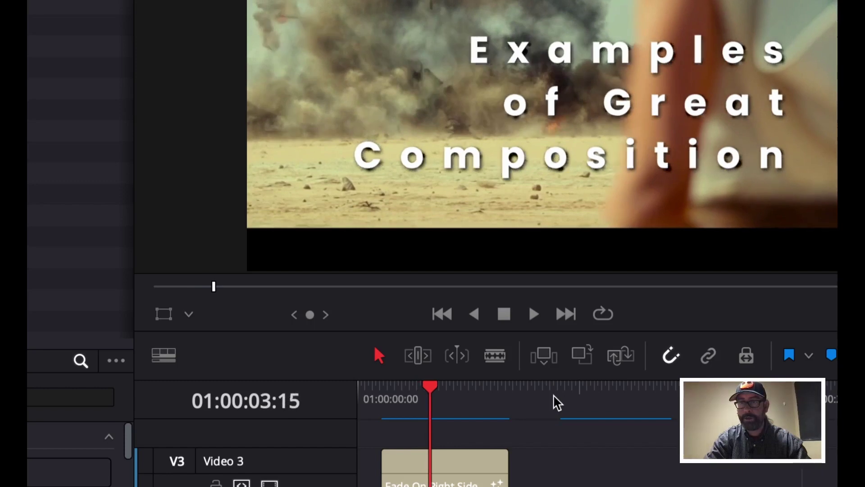
pyautogui.press('Right')
pyautogui.press('Right')
pyautogui.press('Right')
pyautogui.press('Right')
pyautogui.press('Right')
pyautogui.press('Right')
pyautogui.press('Right')
pyautogui.press('Right')
pyautogui.press('Right')
pyautogui.press('Right')
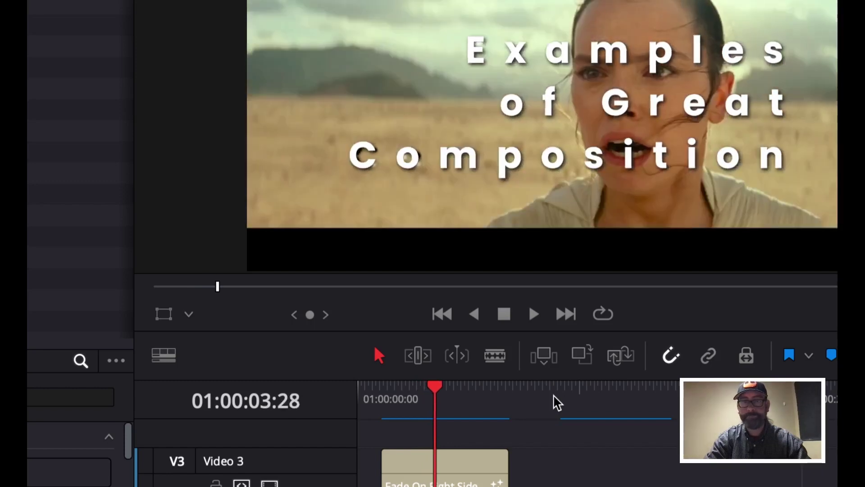
# - Turn off Use Alpha for the lower title's Gaussian Blur and play the opening title from its start
pyautogui.scroll(5, 553, 395)
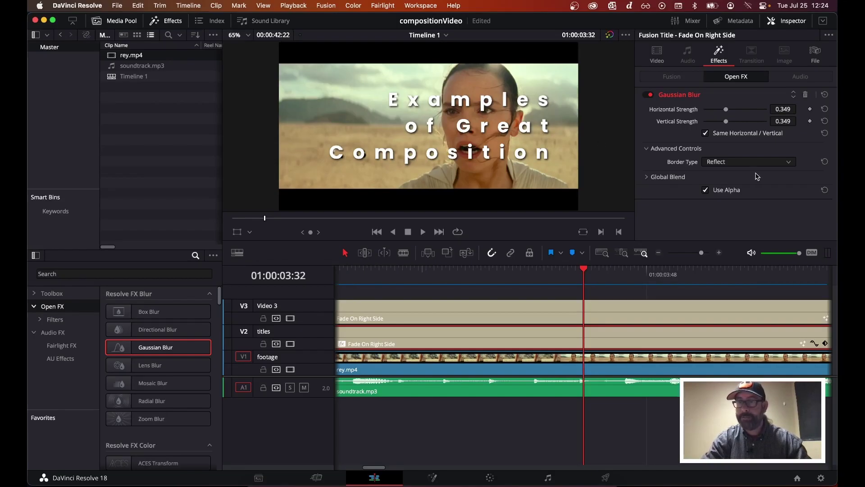
pyautogui.click(706, 191)
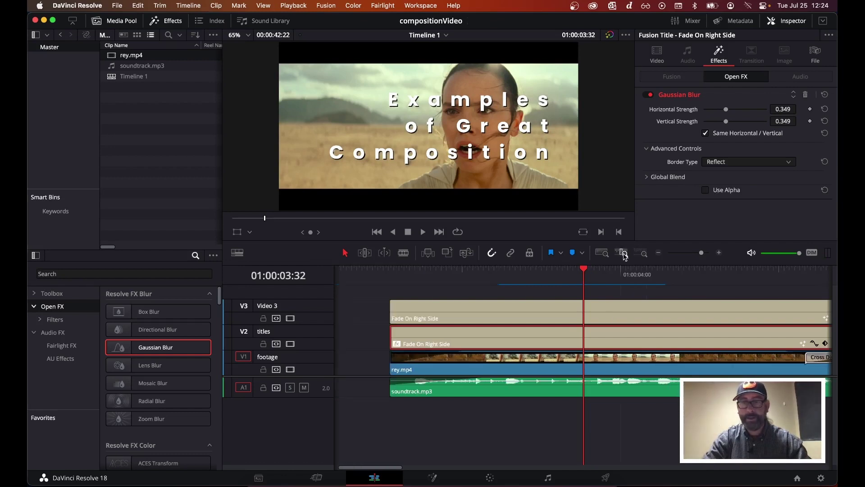
pyautogui.click(607, 254)
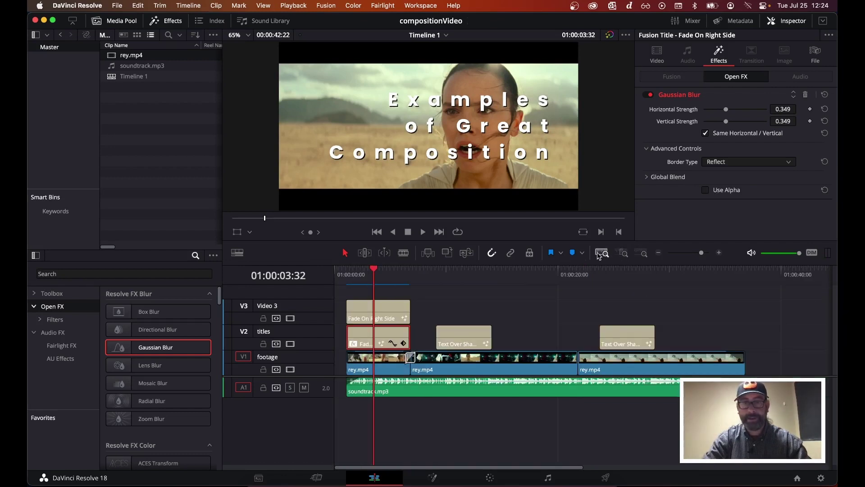
pyautogui.click(347, 271)
pyautogui.press('space')
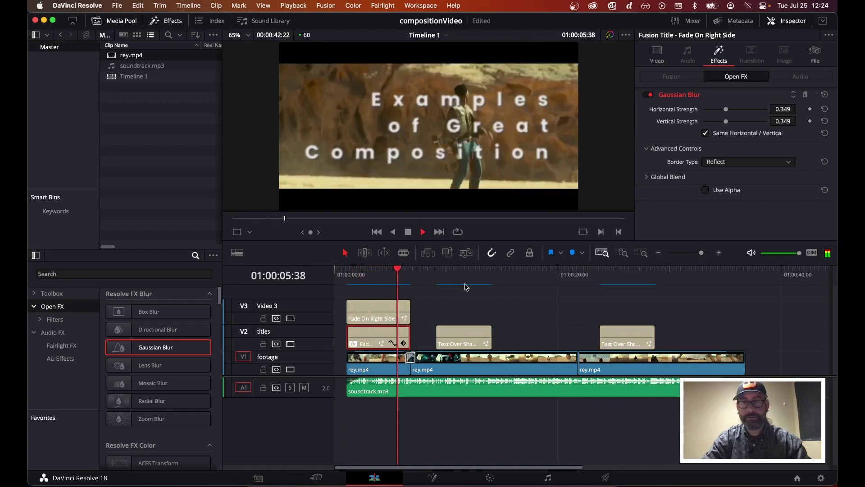
pyautogui.press('space')
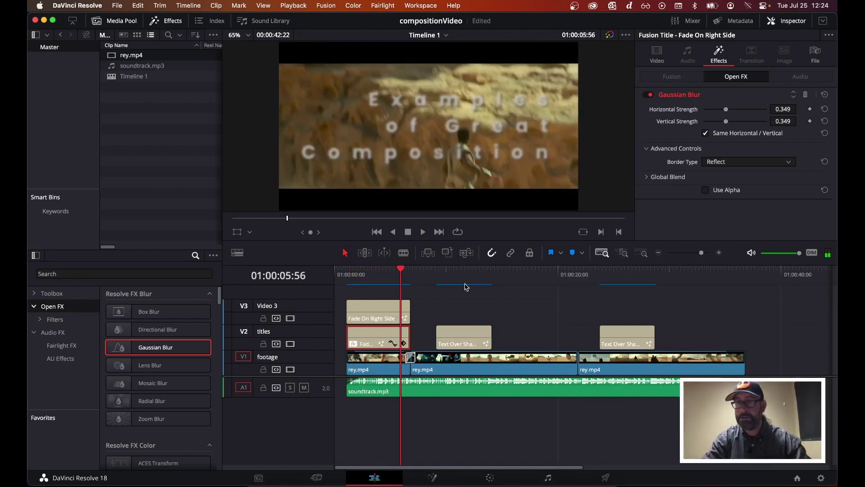
# - Set the Gaussian Blur's global blend to 0.543 with Use Alpha enabled and replay the opening title from its start
pyautogui.click(647, 178)
pyautogui.moveTo(767, 193); pyautogui.dragTo(747, 195)
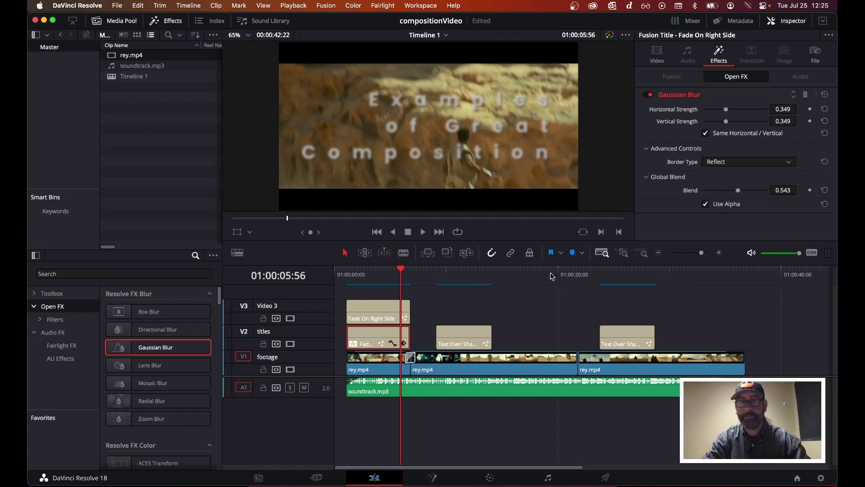
pyautogui.moveTo(391, 274); pyautogui.dragTo(343, 274)
pyautogui.press('space')
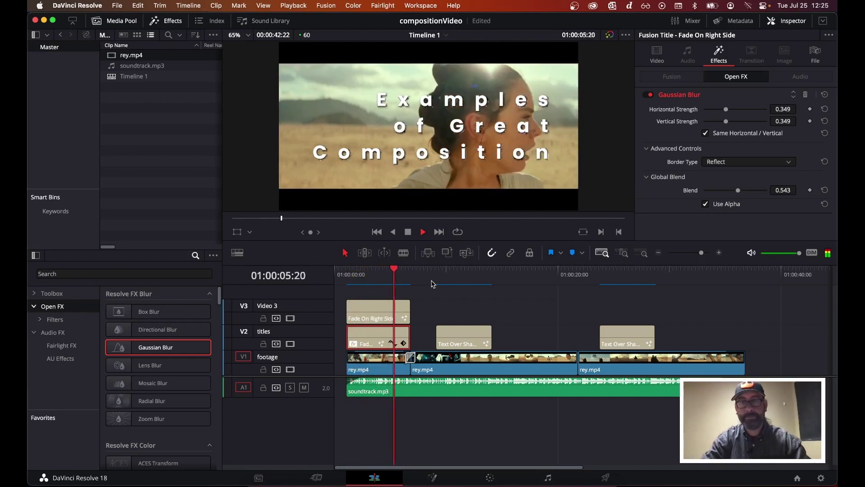
pyautogui.press('space')
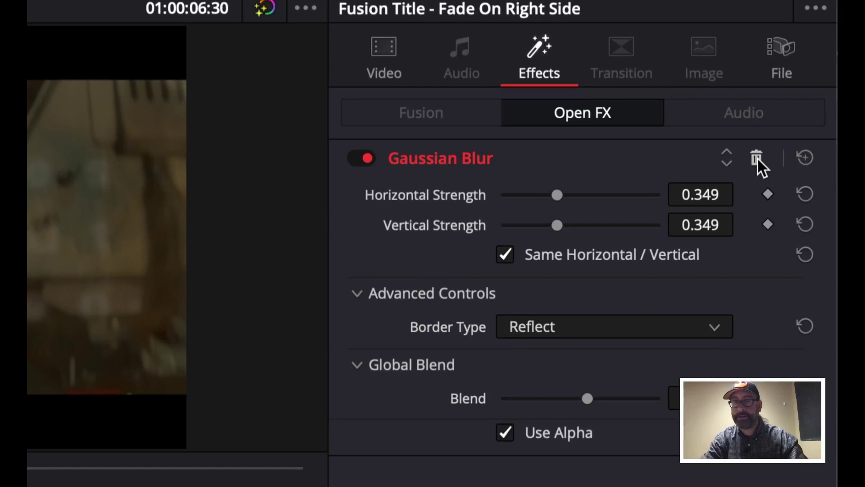
# - Remove the Gaussian Blur from the lower Fade On Right Side title and replay the opening title to check its shadow
pyautogui.click(805, 94)
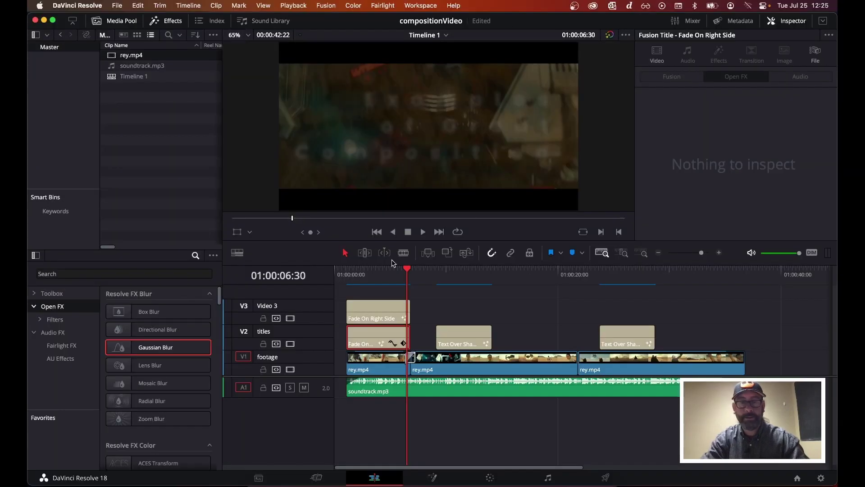
pyautogui.moveTo(392, 263); pyautogui.dragTo(347, 270)
pyautogui.press('space')
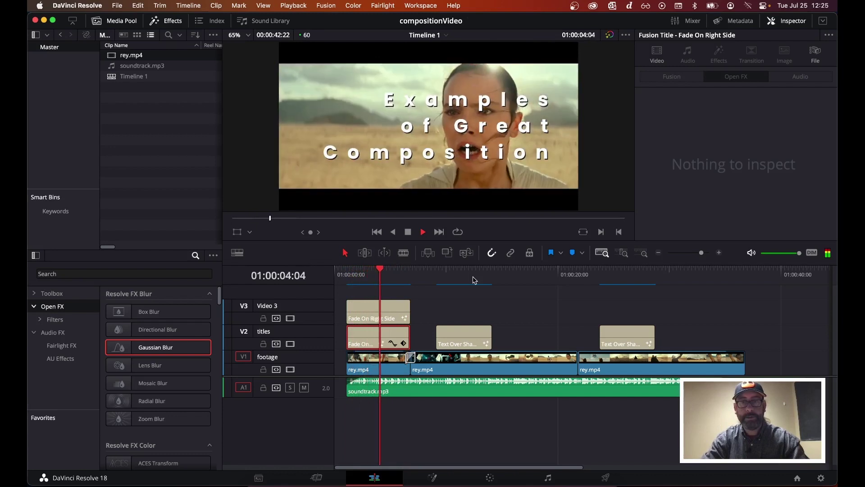
pyautogui.press('space')
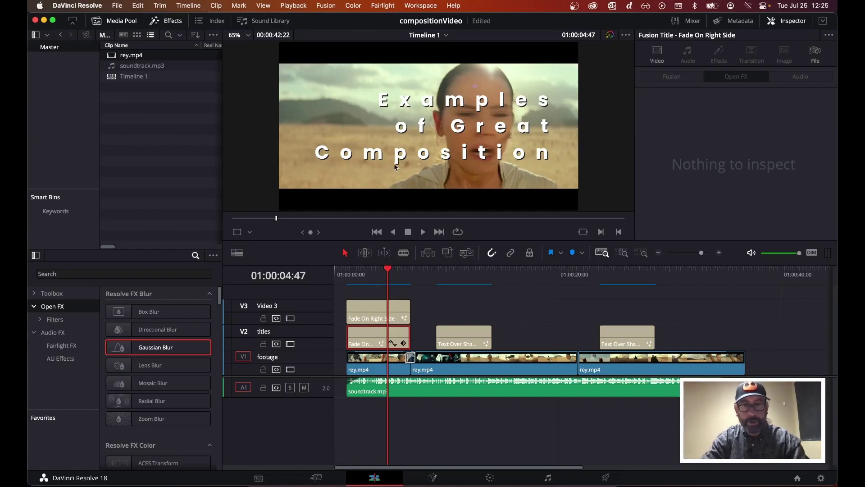
pyautogui.press('space')
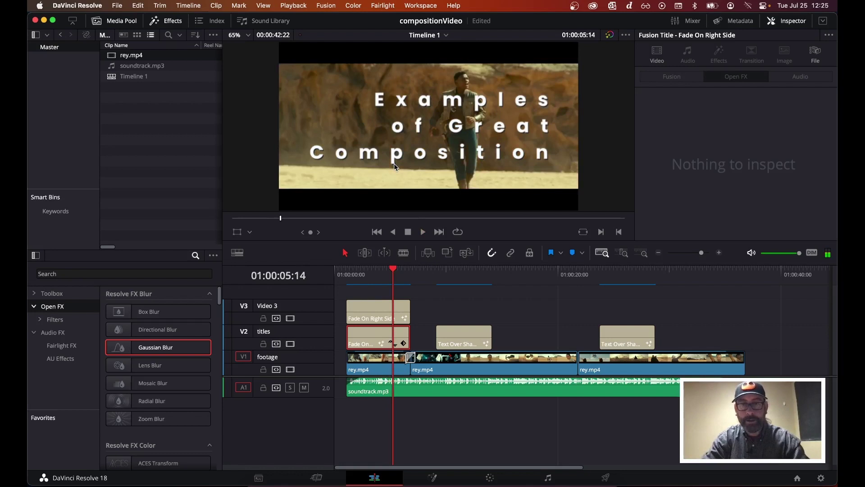
pyautogui.press('space')
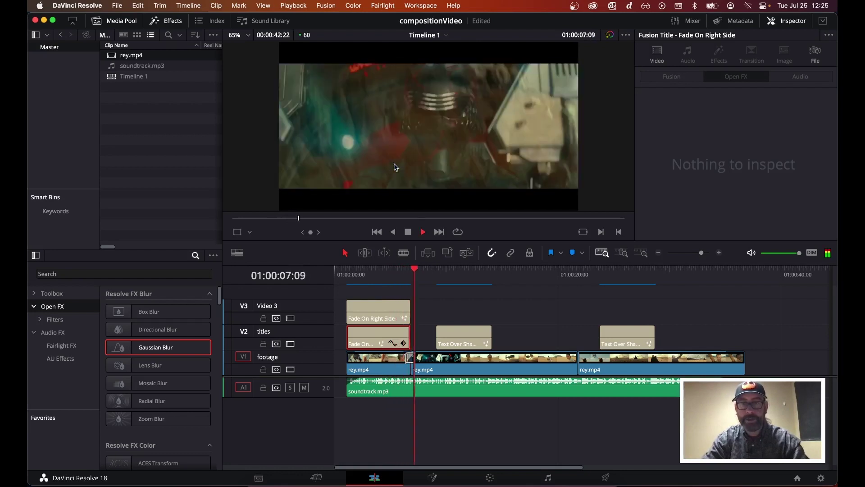
pyautogui.press('space')
pyautogui.moveTo(379, 275); pyautogui.dragTo(397, 274)
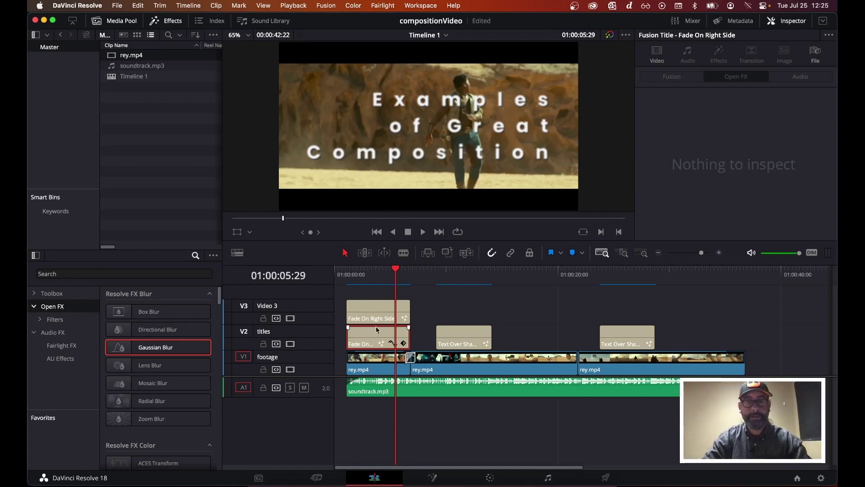
# - Extend the start of the soundtrack.mp3 clip back to the beginning of the timeline at 01:00:00:00
pyautogui.press('Home')
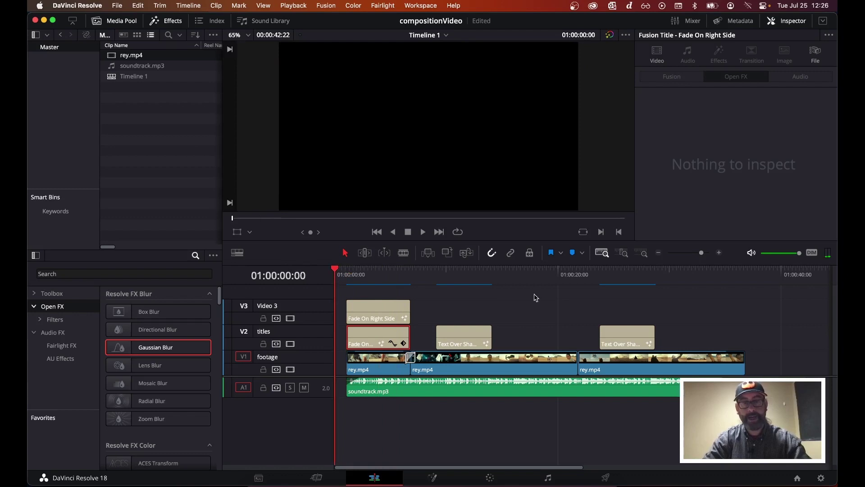
pyautogui.click(348, 391)
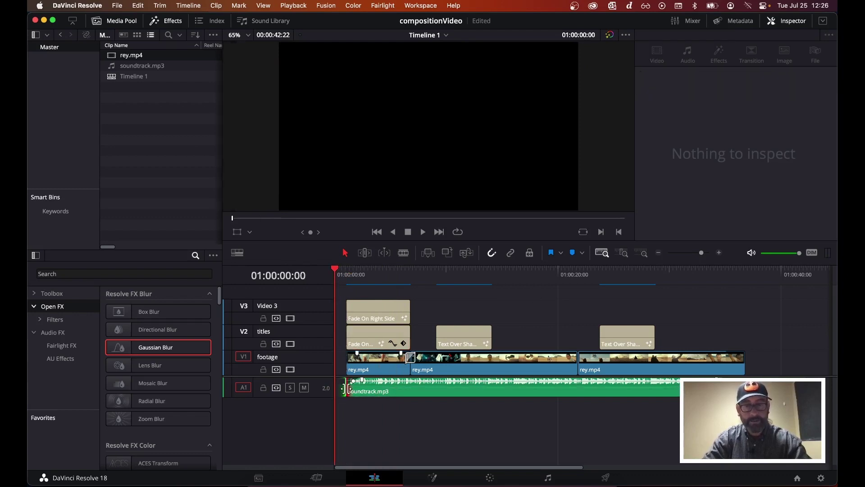
pyautogui.moveTo(348, 388); pyautogui.dragTo(336, 388)
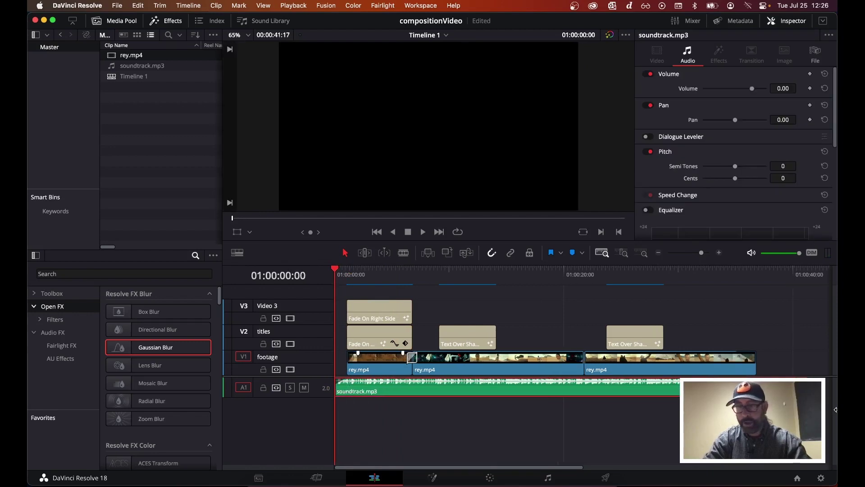
# - Play the timeline from the start, skim ahead to 01:00:34:26, and open the Deliver page for exporting
pyautogui.press('space')
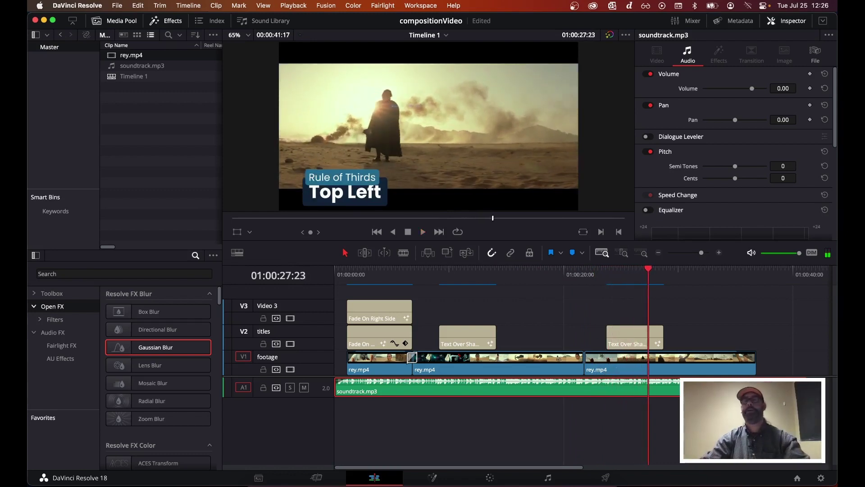
pyautogui.moveTo(717, 276); pyautogui.dragTo(730, 279)
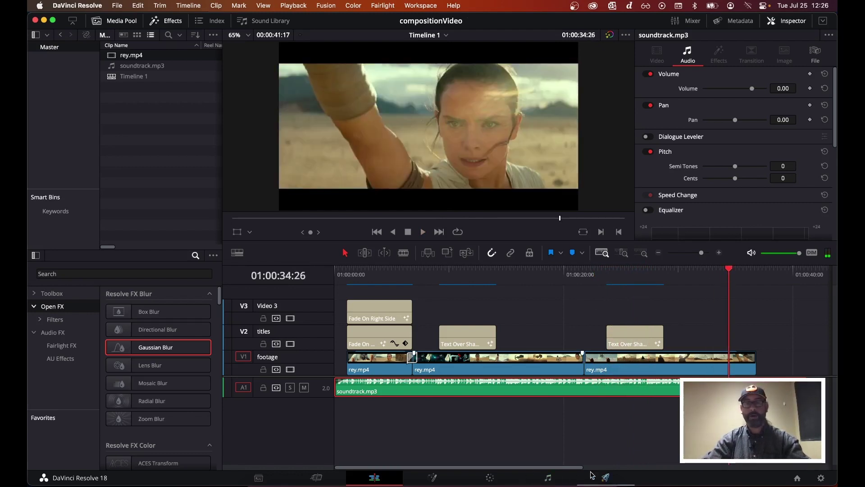
pyautogui.click(607, 477)
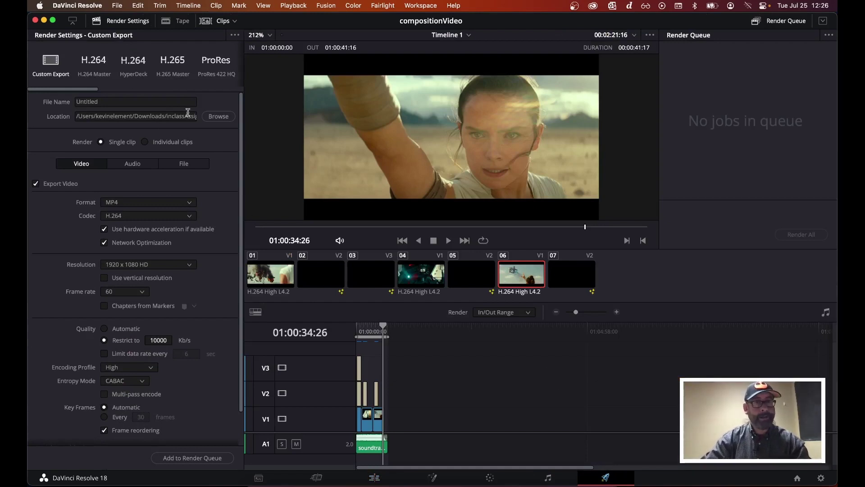
# - Set the render's output location to the Desktop folder and name the file test
pyautogui.click(141, 101)
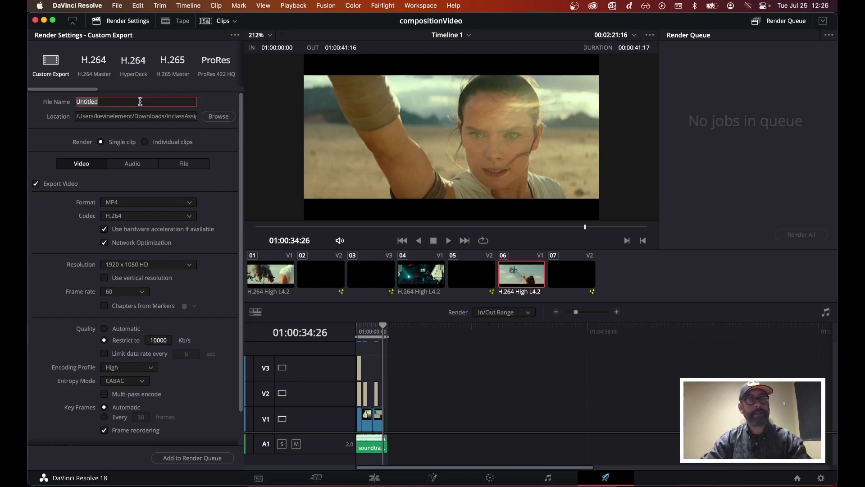
pyautogui.click(209, 118)
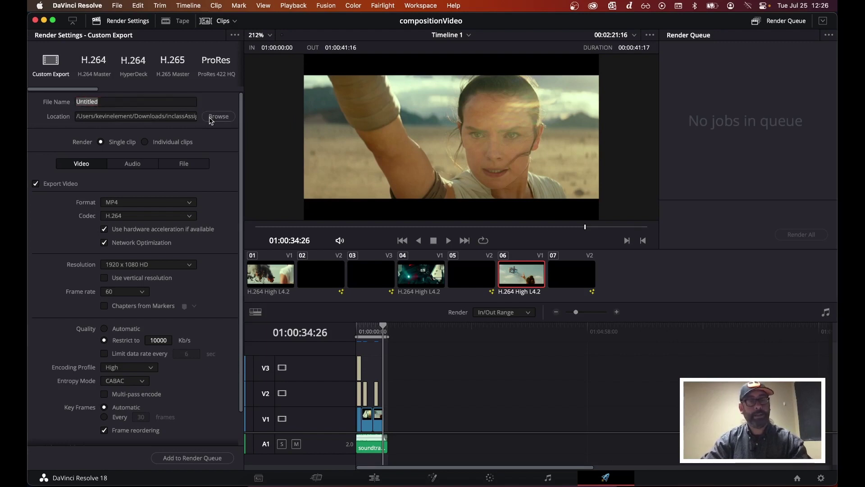
pyautogui.click(271, 127)
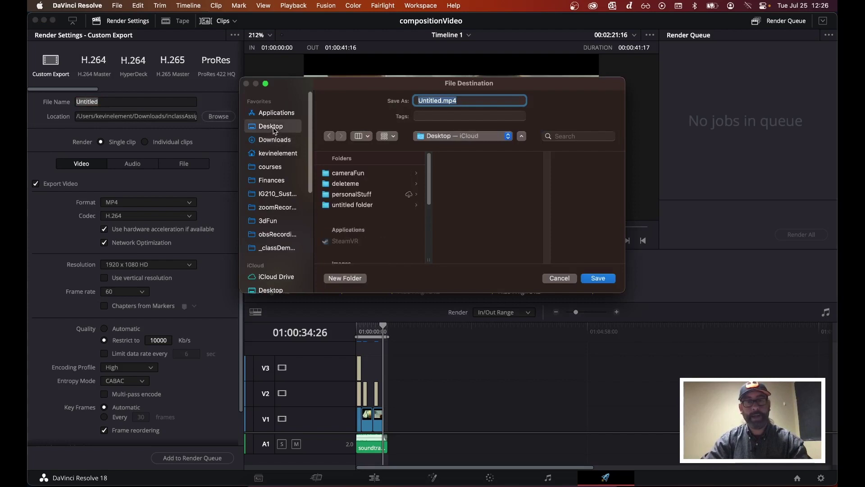
pyautogui.click(598, 278)
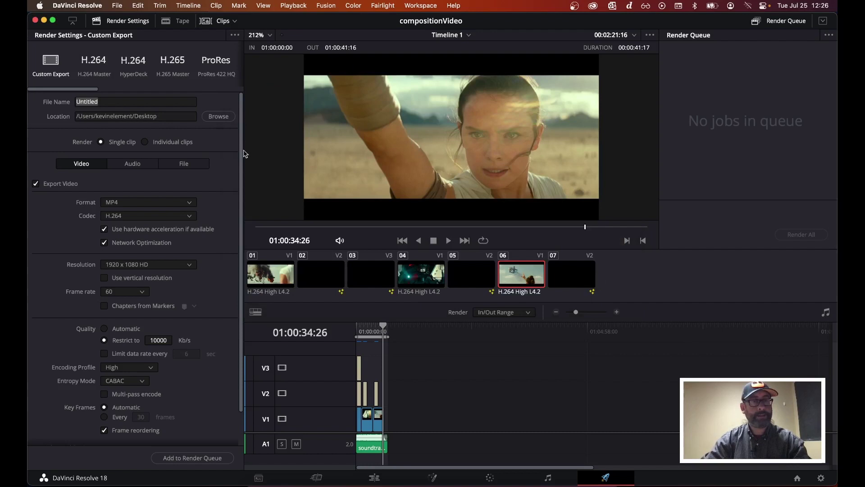
pyautogui.click(137, 100)
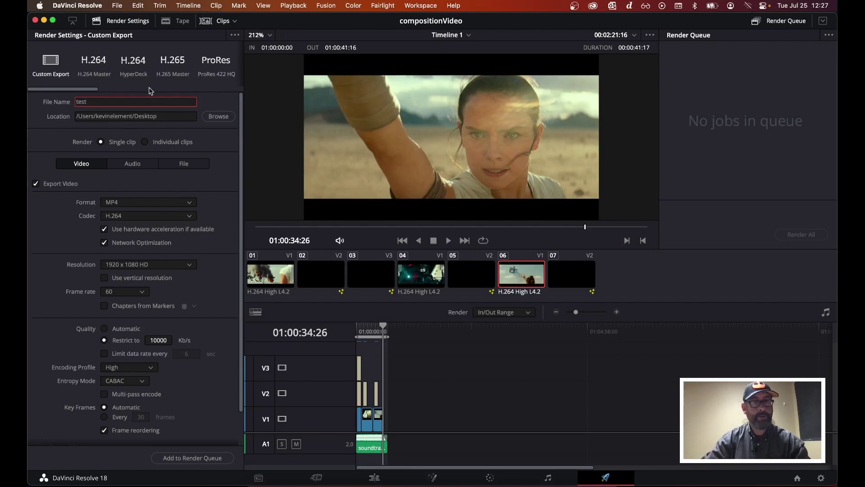
# - Apply the YouTube 1080p render preset and turn off uploading directly to YouTube
pyautogui.click(150, 89)
pyautogui.click(62, 72)
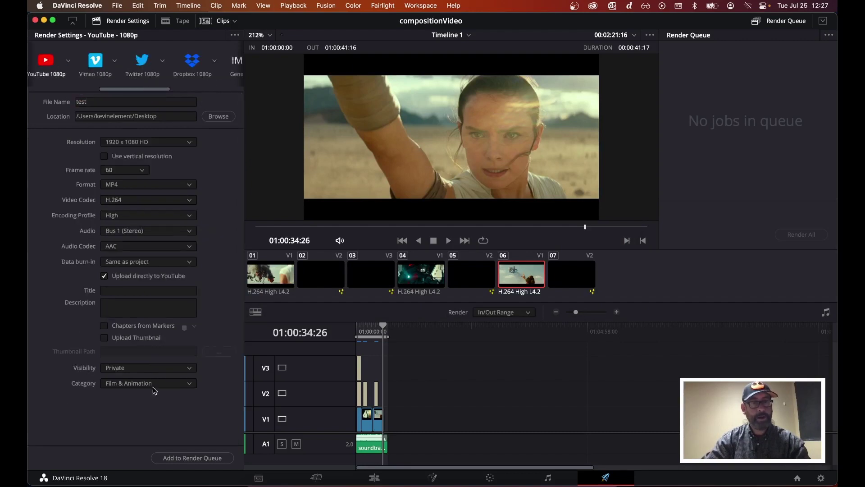
pyautogui.click(105, 276)
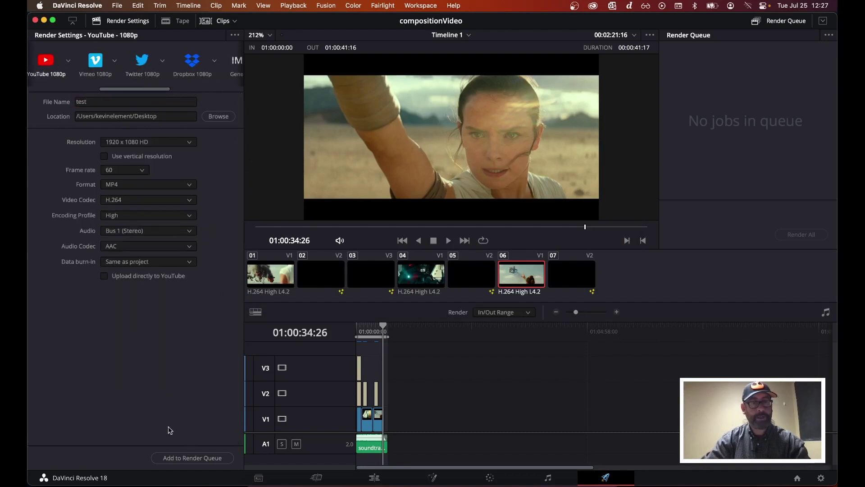
# - Add Timeline 1 to the render queue and render the queued job
pyautogui.click(189, 458)
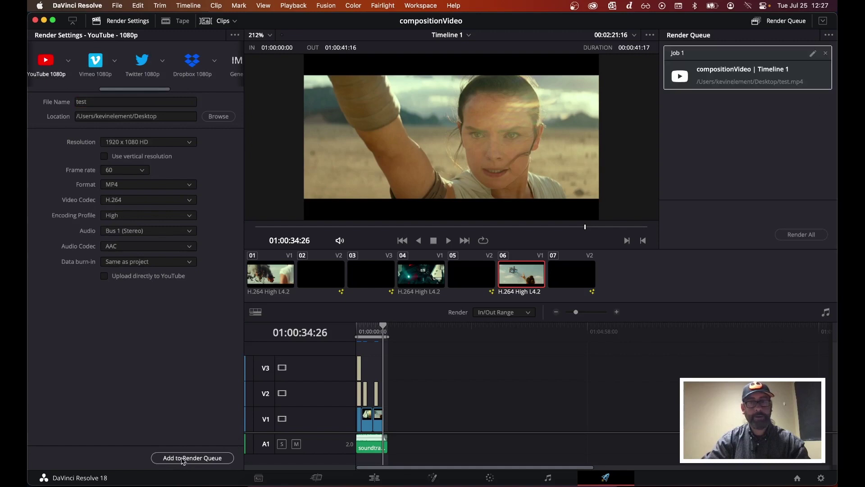
pyautogui.click(804, 235)
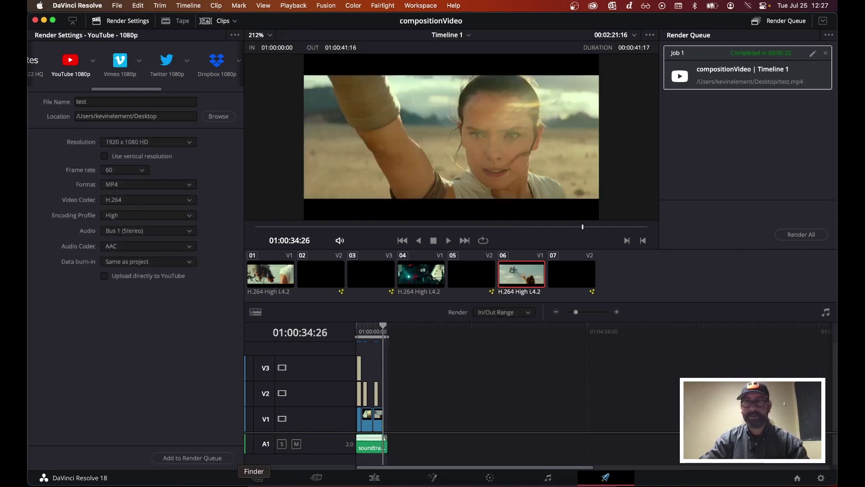
# - Switch to Finder, play the exported test video in QuickTime Player to check its opening title, and put the player away
pyautogui.click(256, 479)
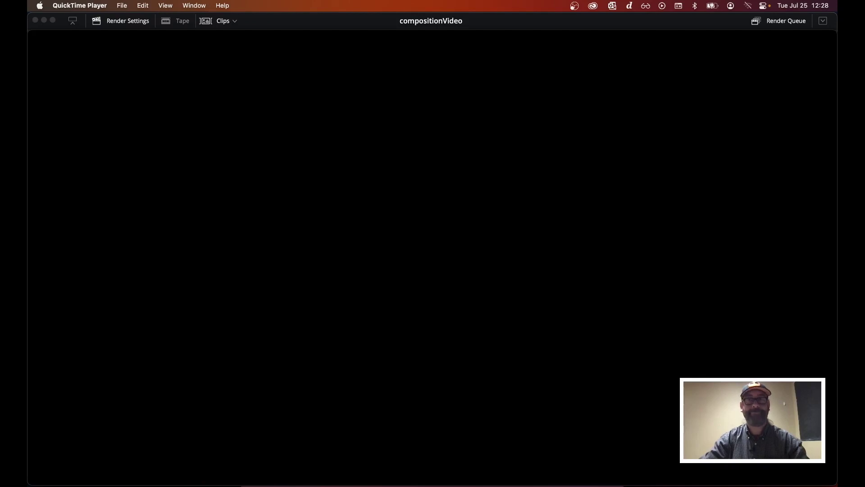
pyautogui.moveTo(174, 58)
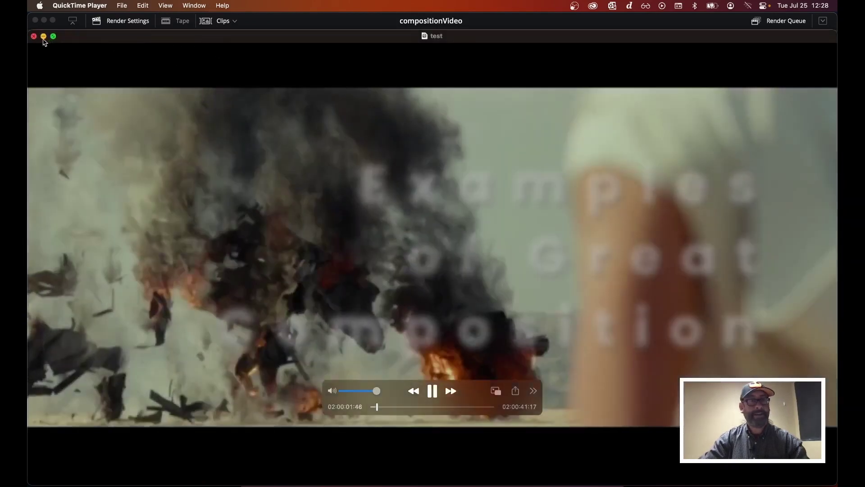
pyautogui.click(43, 38)
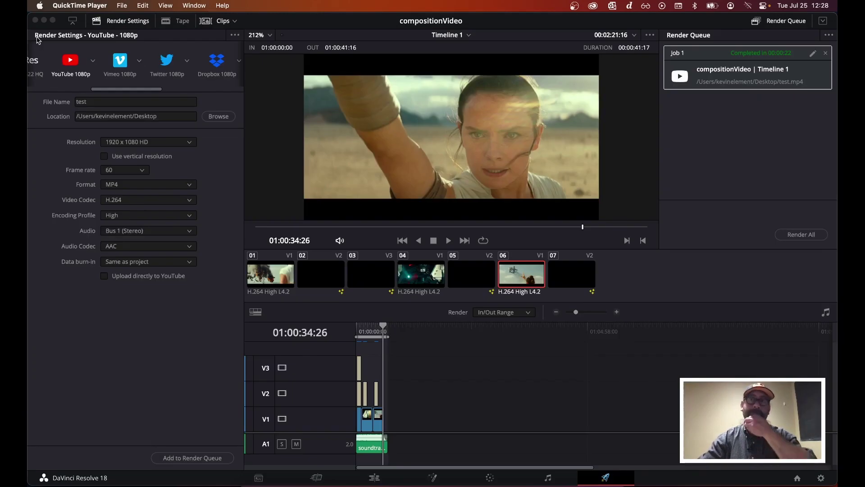